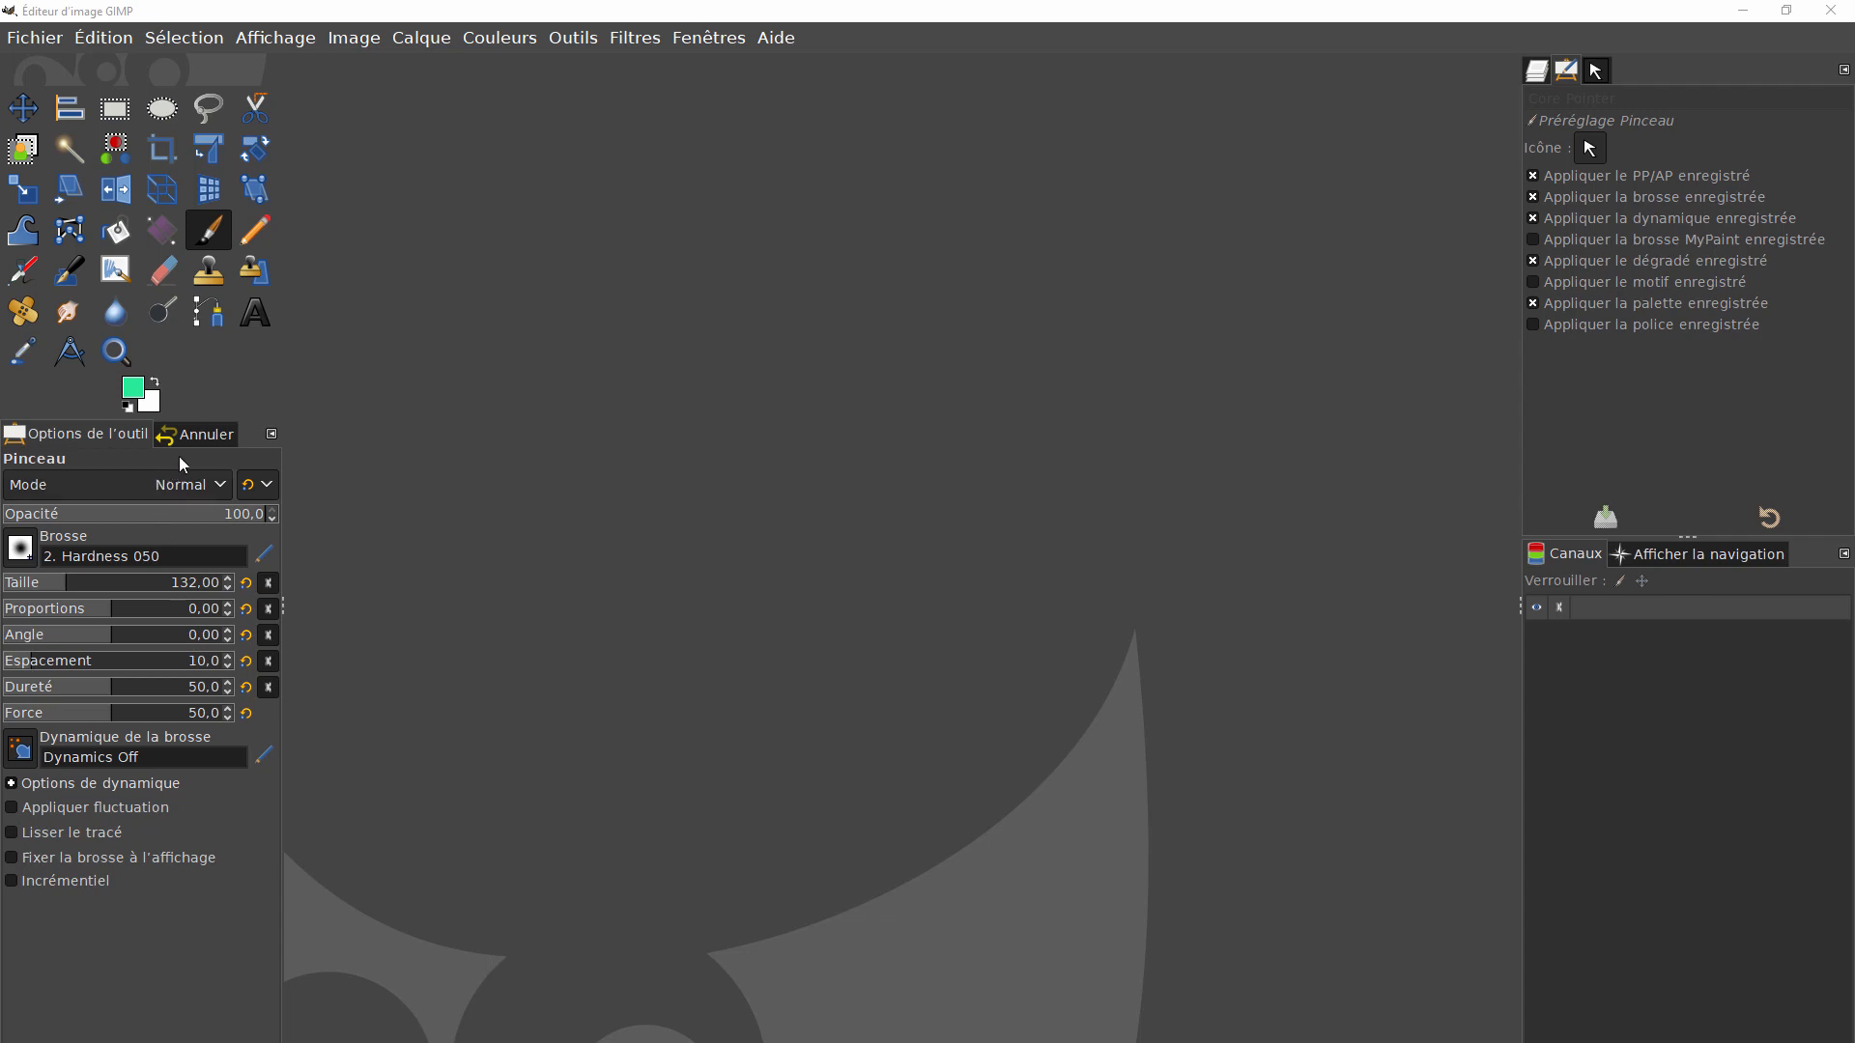
- Detach the Annuler (undo history) dialog into its own floating window and show the layers dialog in the upper dock
drag(184, 432, 634, 230)
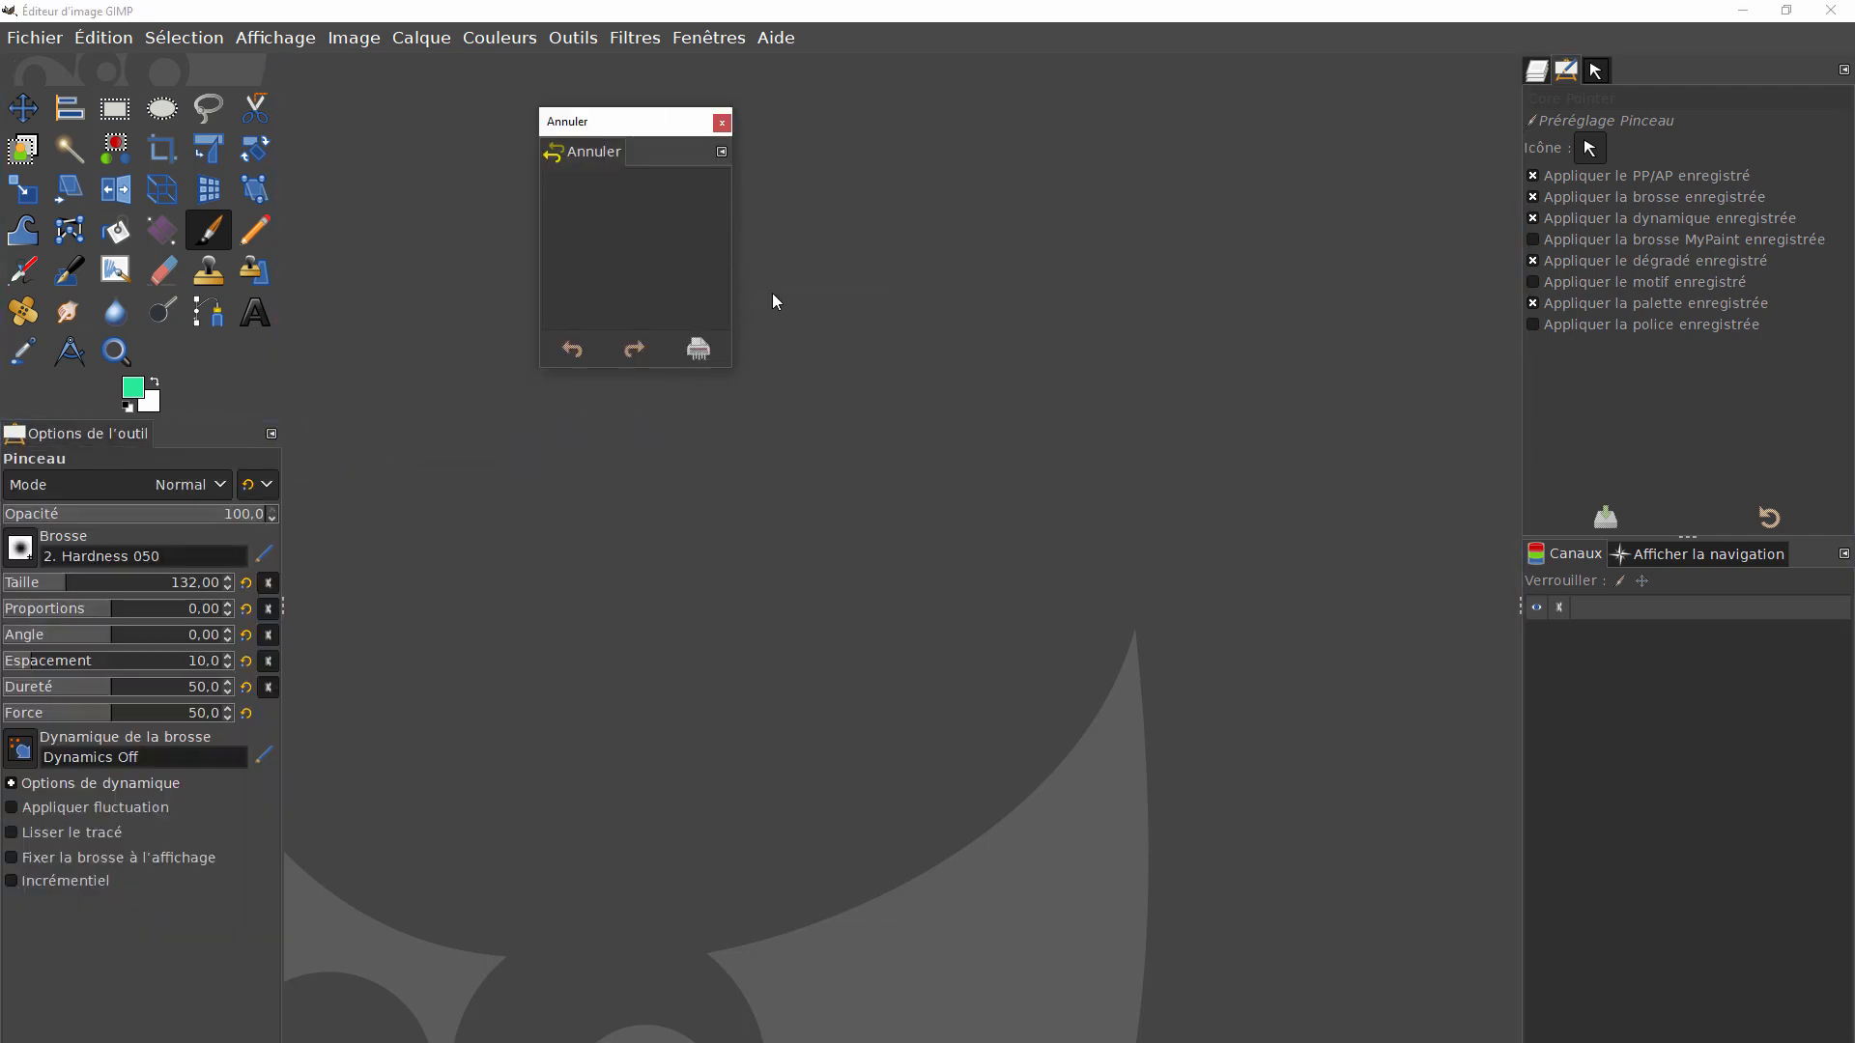
click(1538, 72)
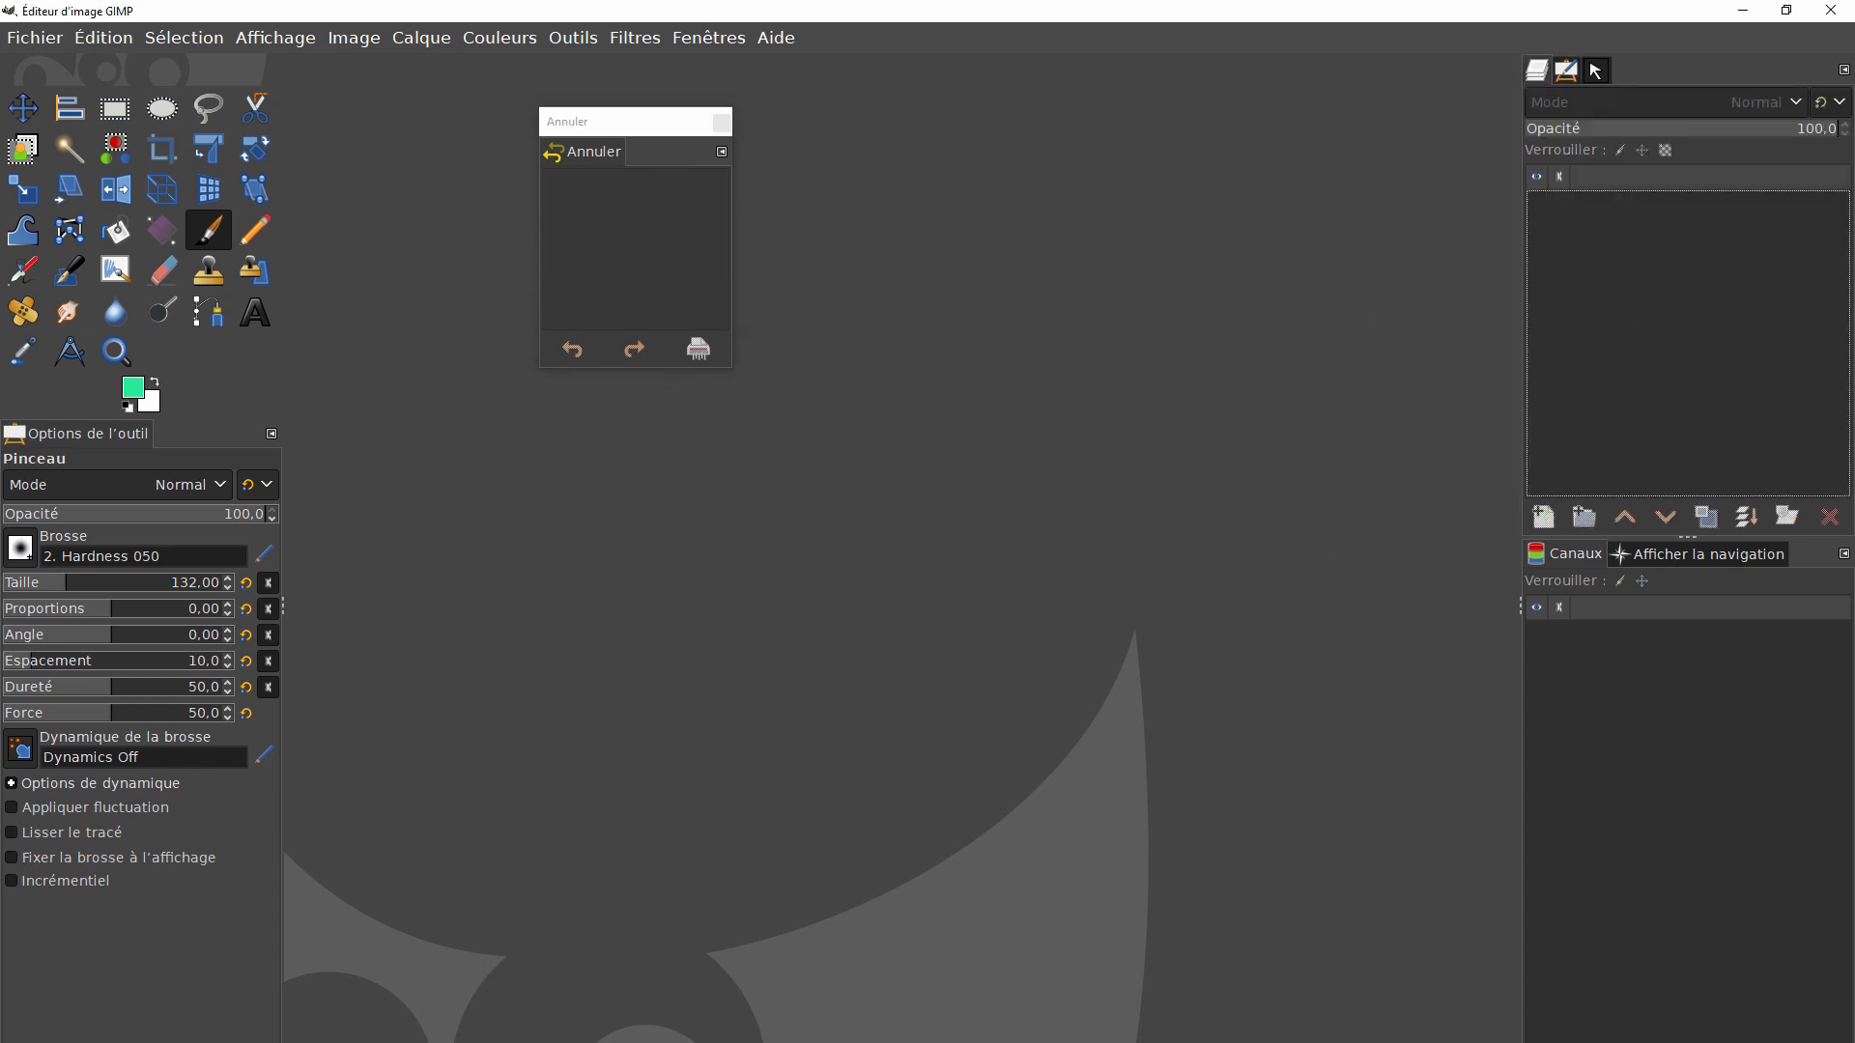
click(1833, 10)
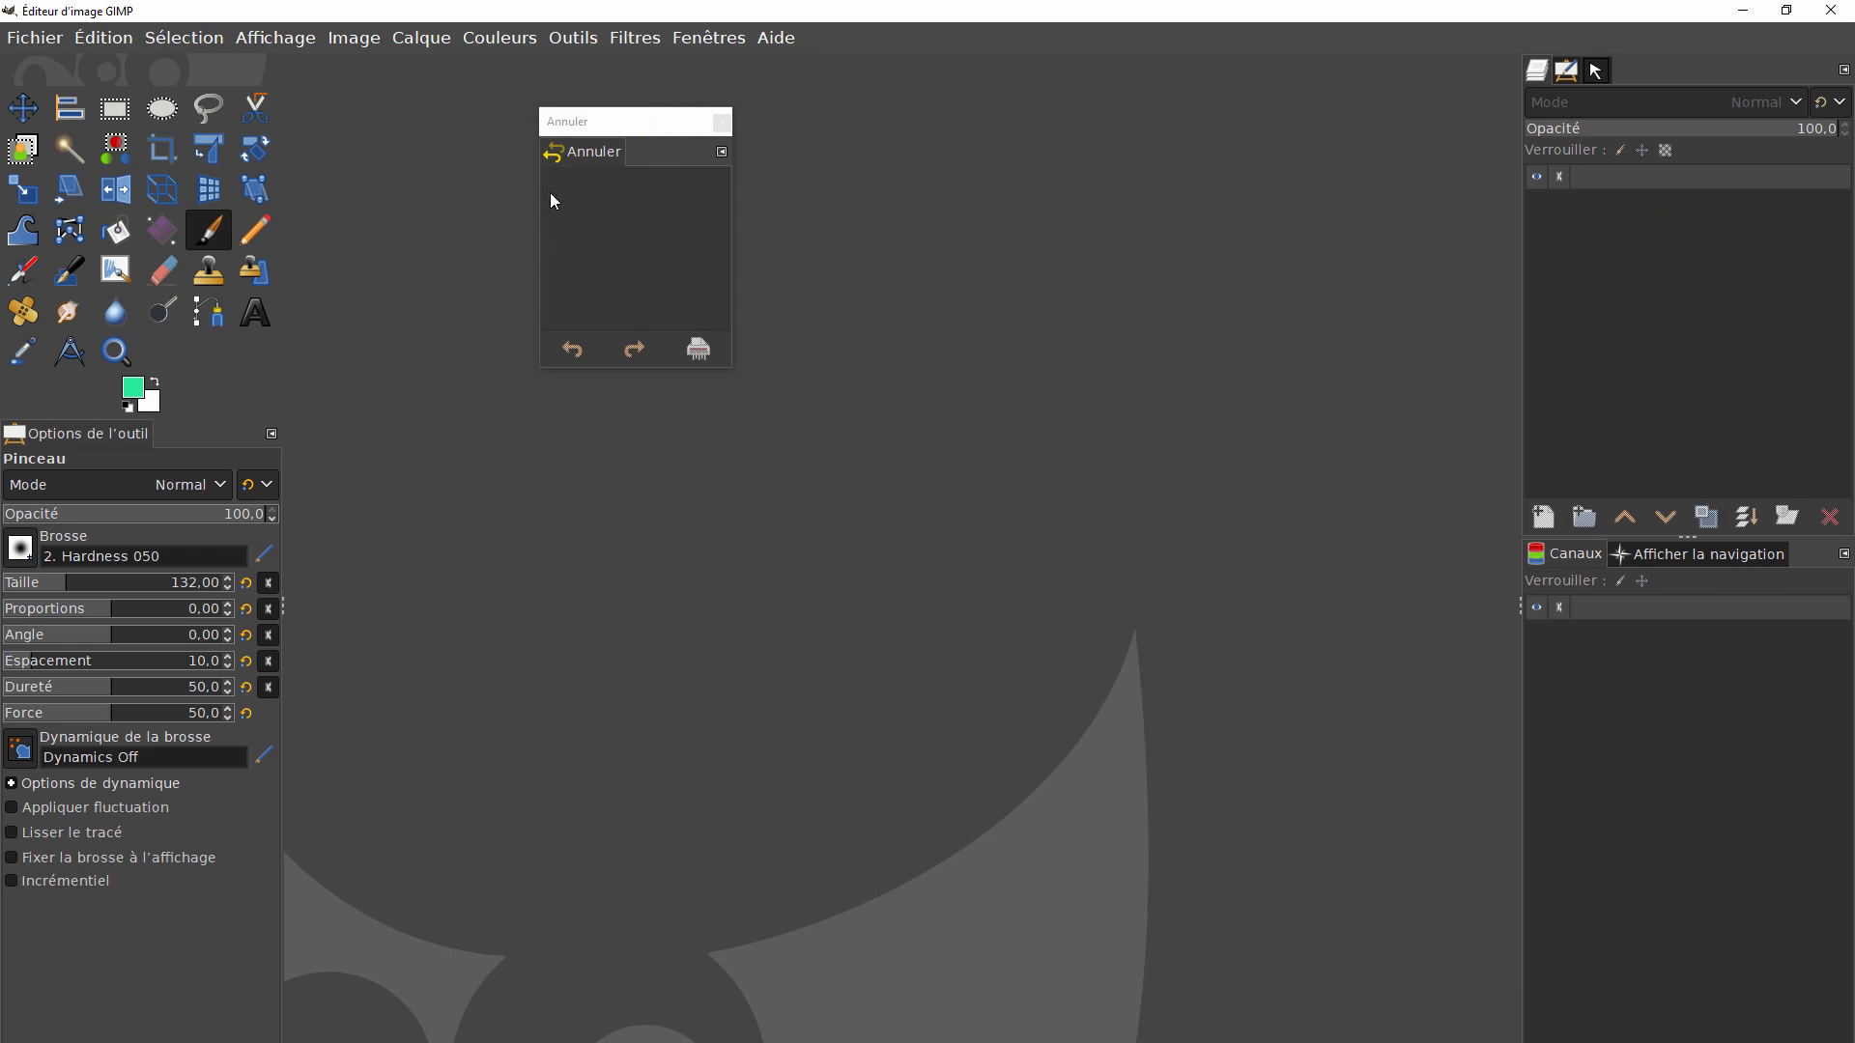
drag(610, 128, 578, 146)
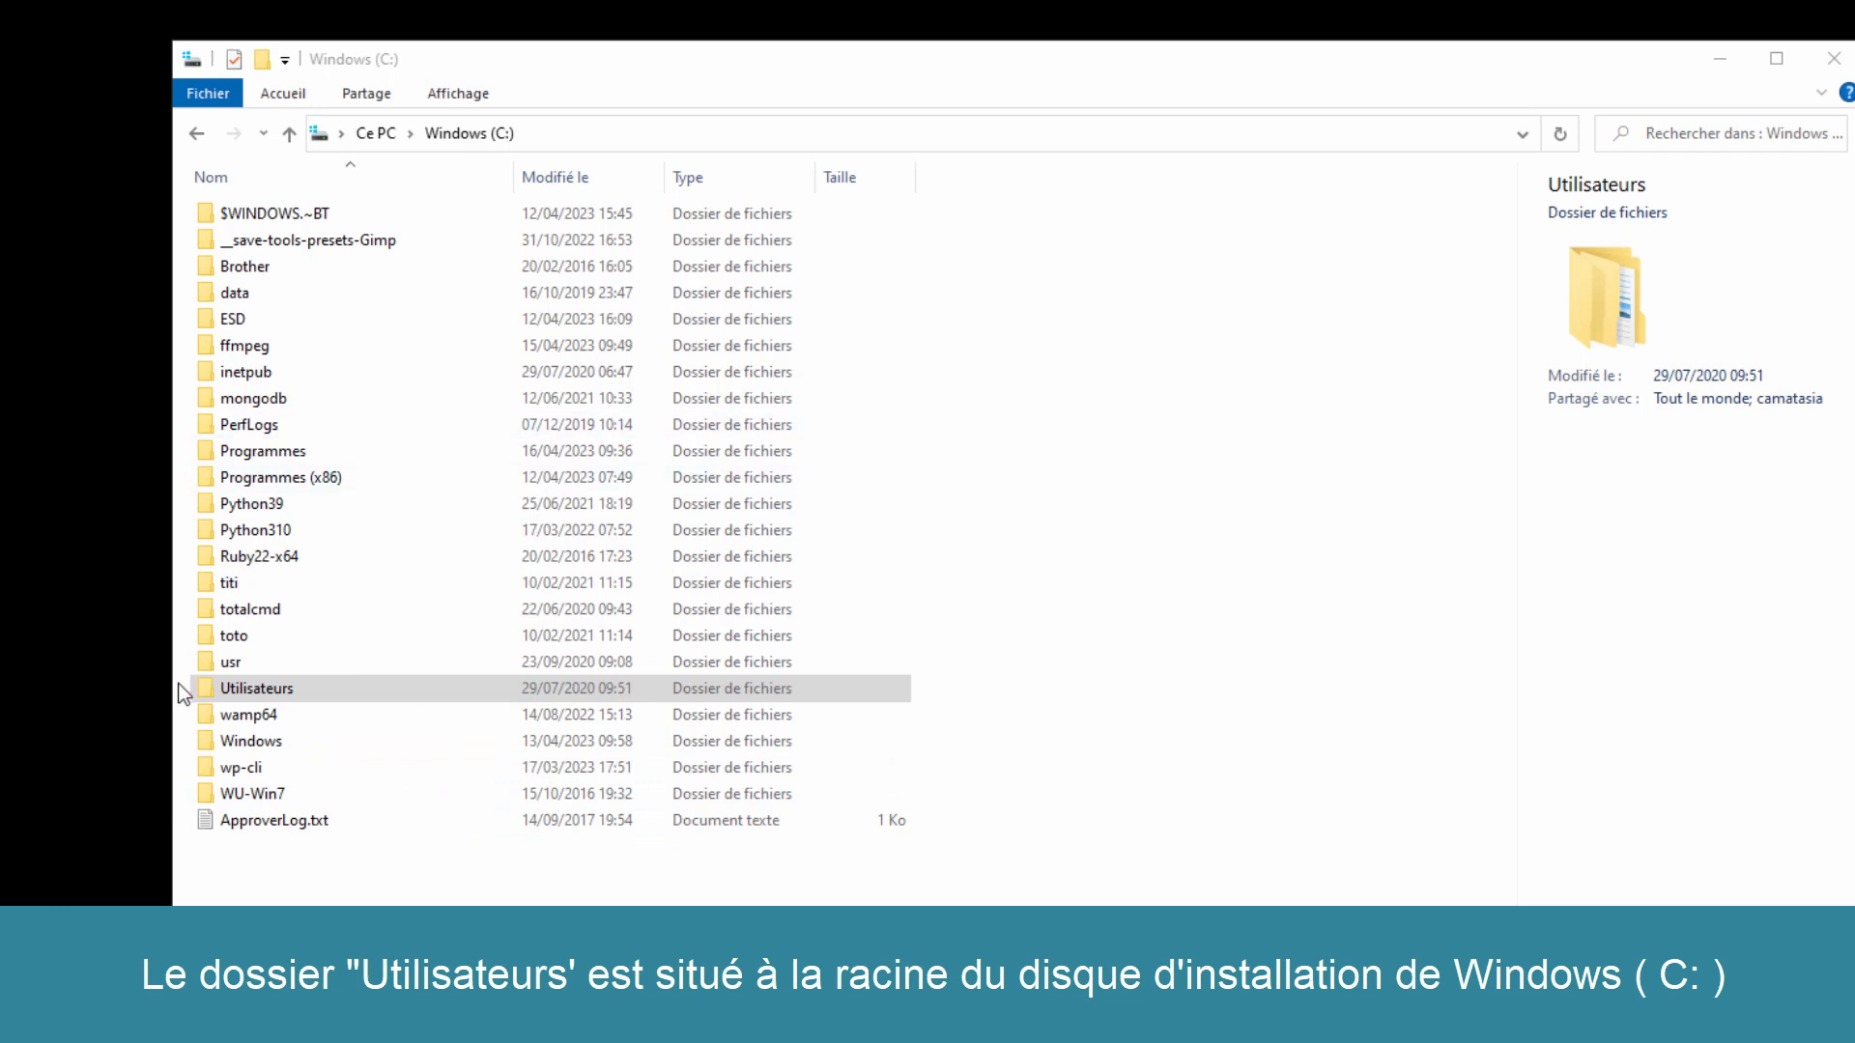
- Open the user's profile folder inside Utilisateurs on drive C: and turn on the display of hidden items
double_click(207, 688)
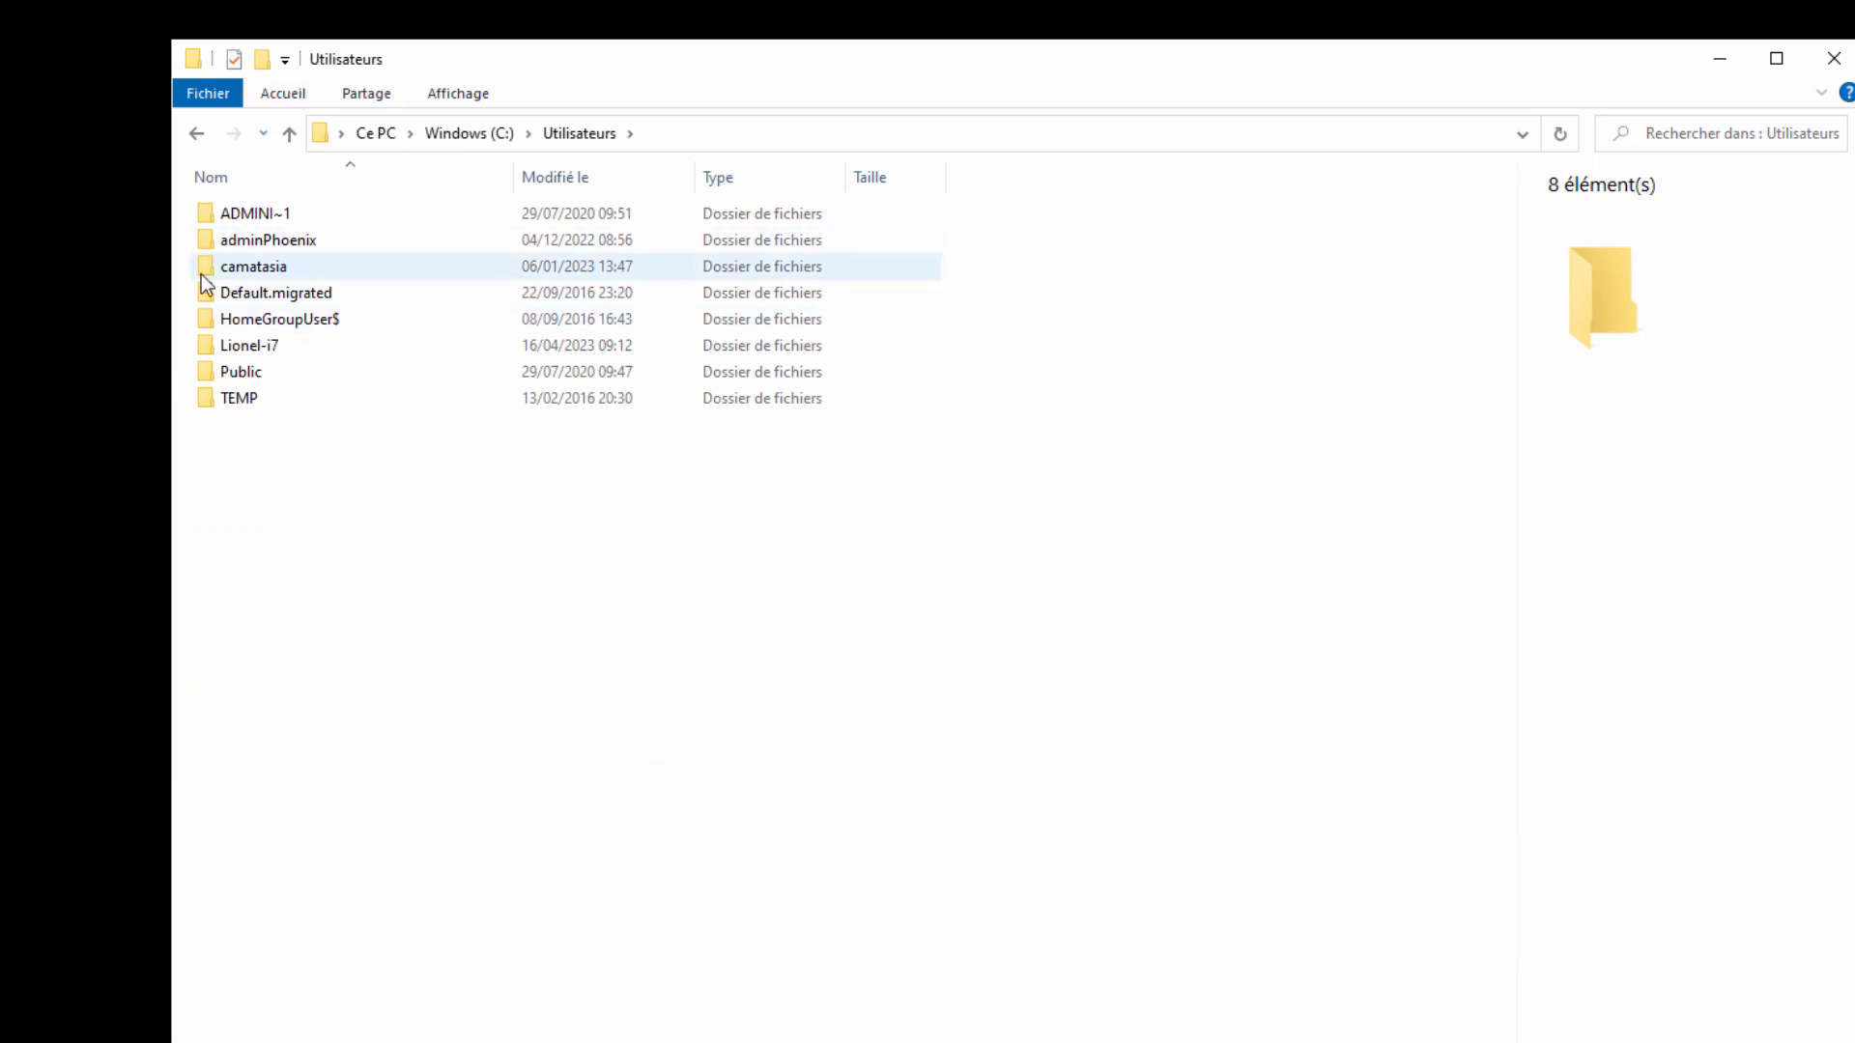
double_click(259, 271)
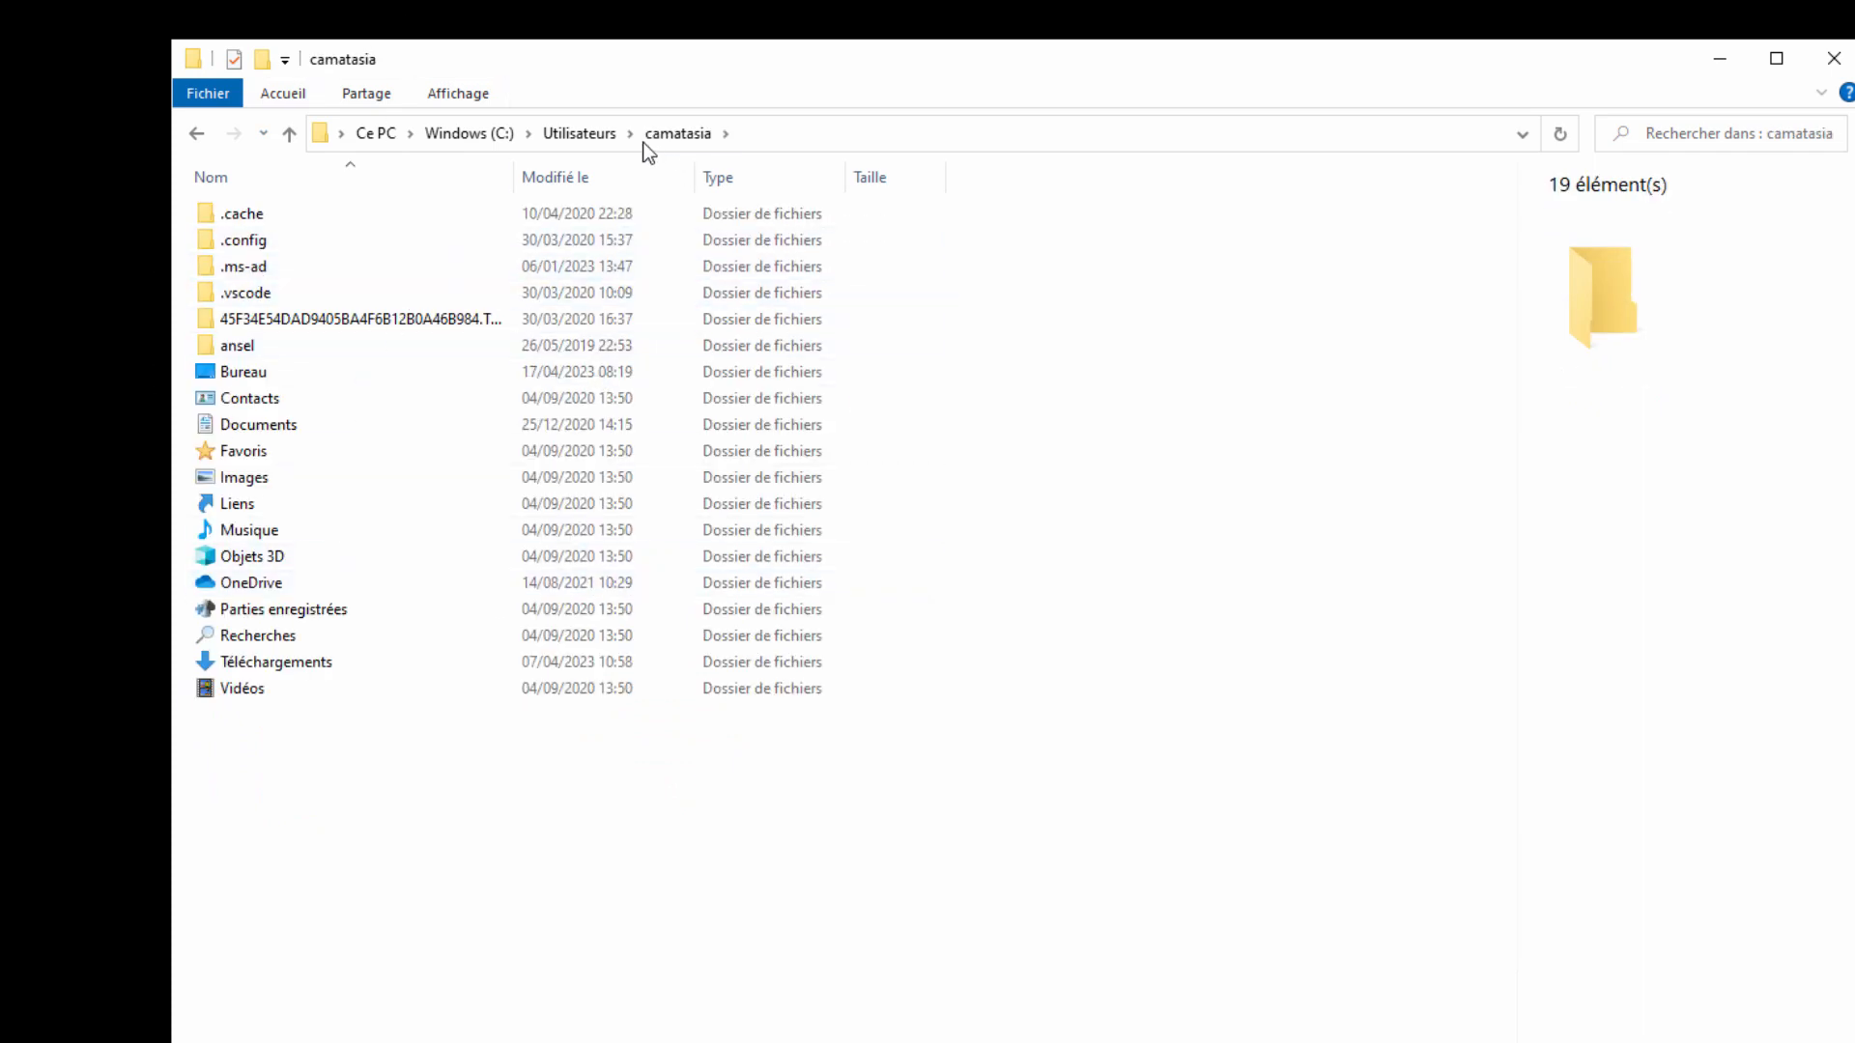
click(232, 661)
click(452, 94)
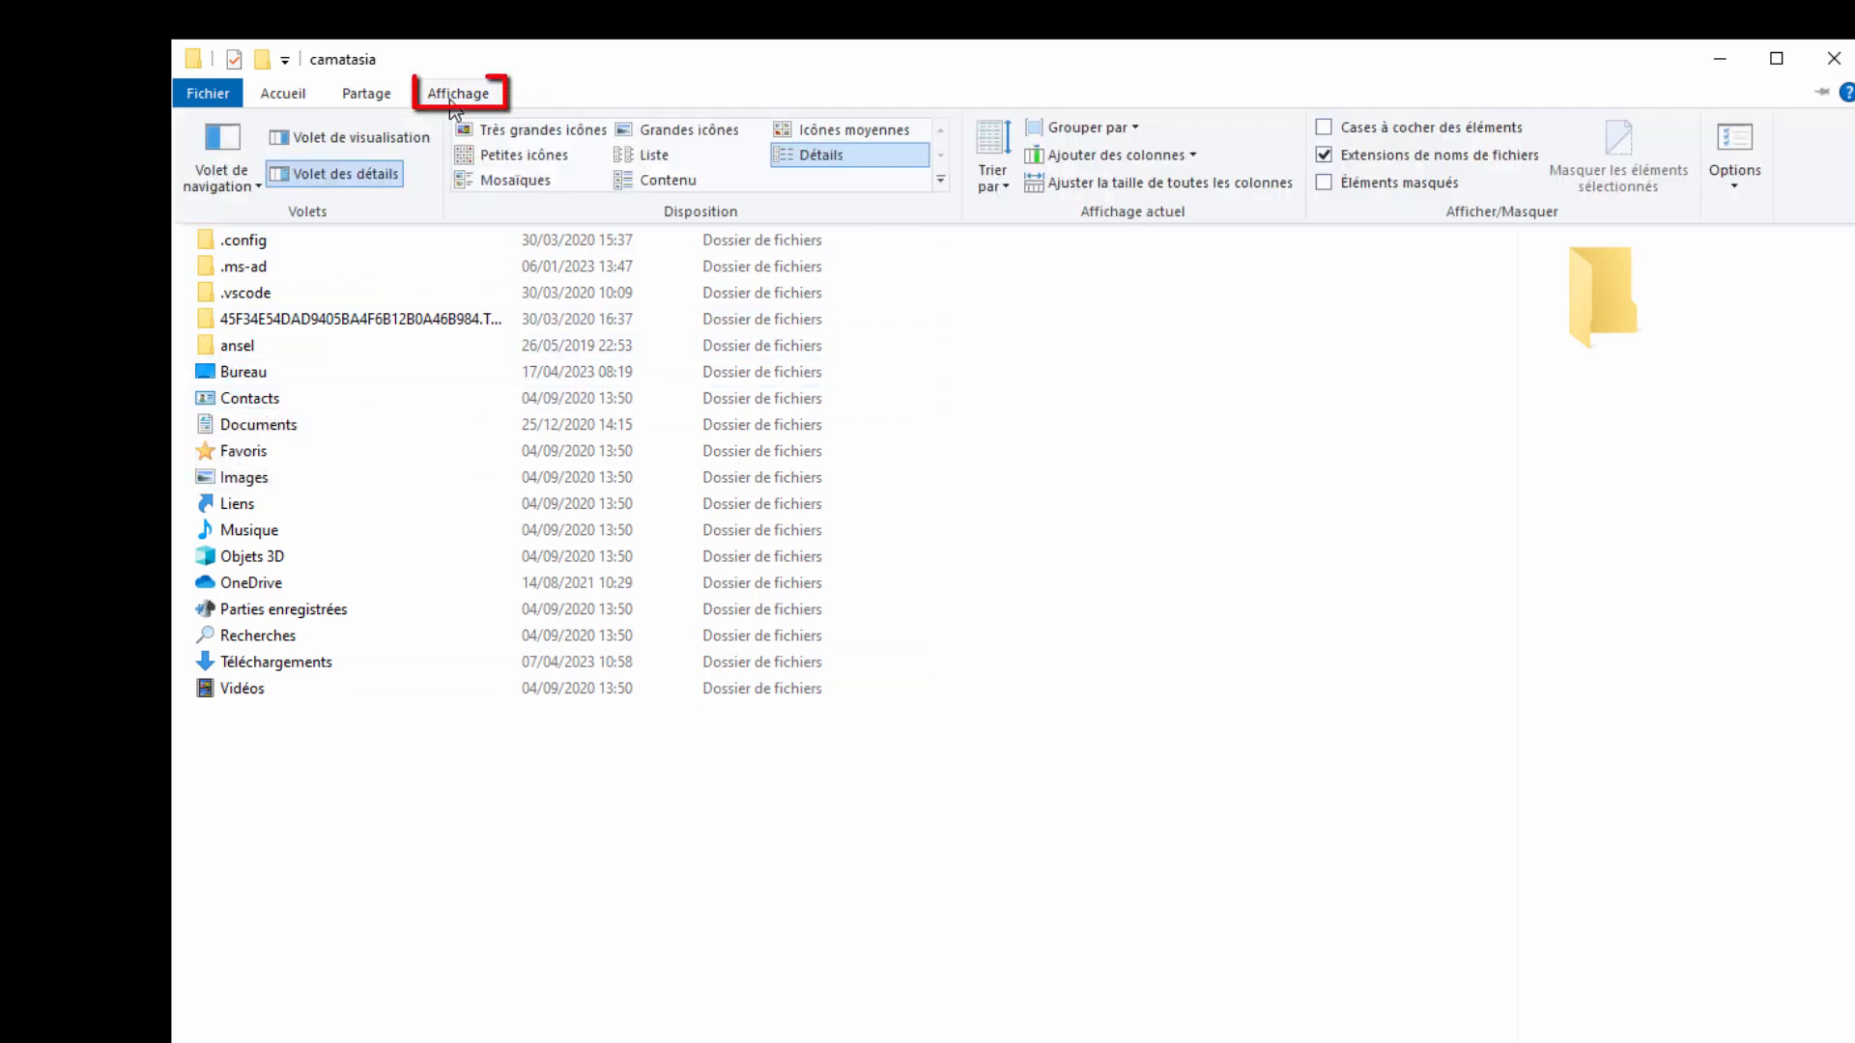
click(1322, 183)
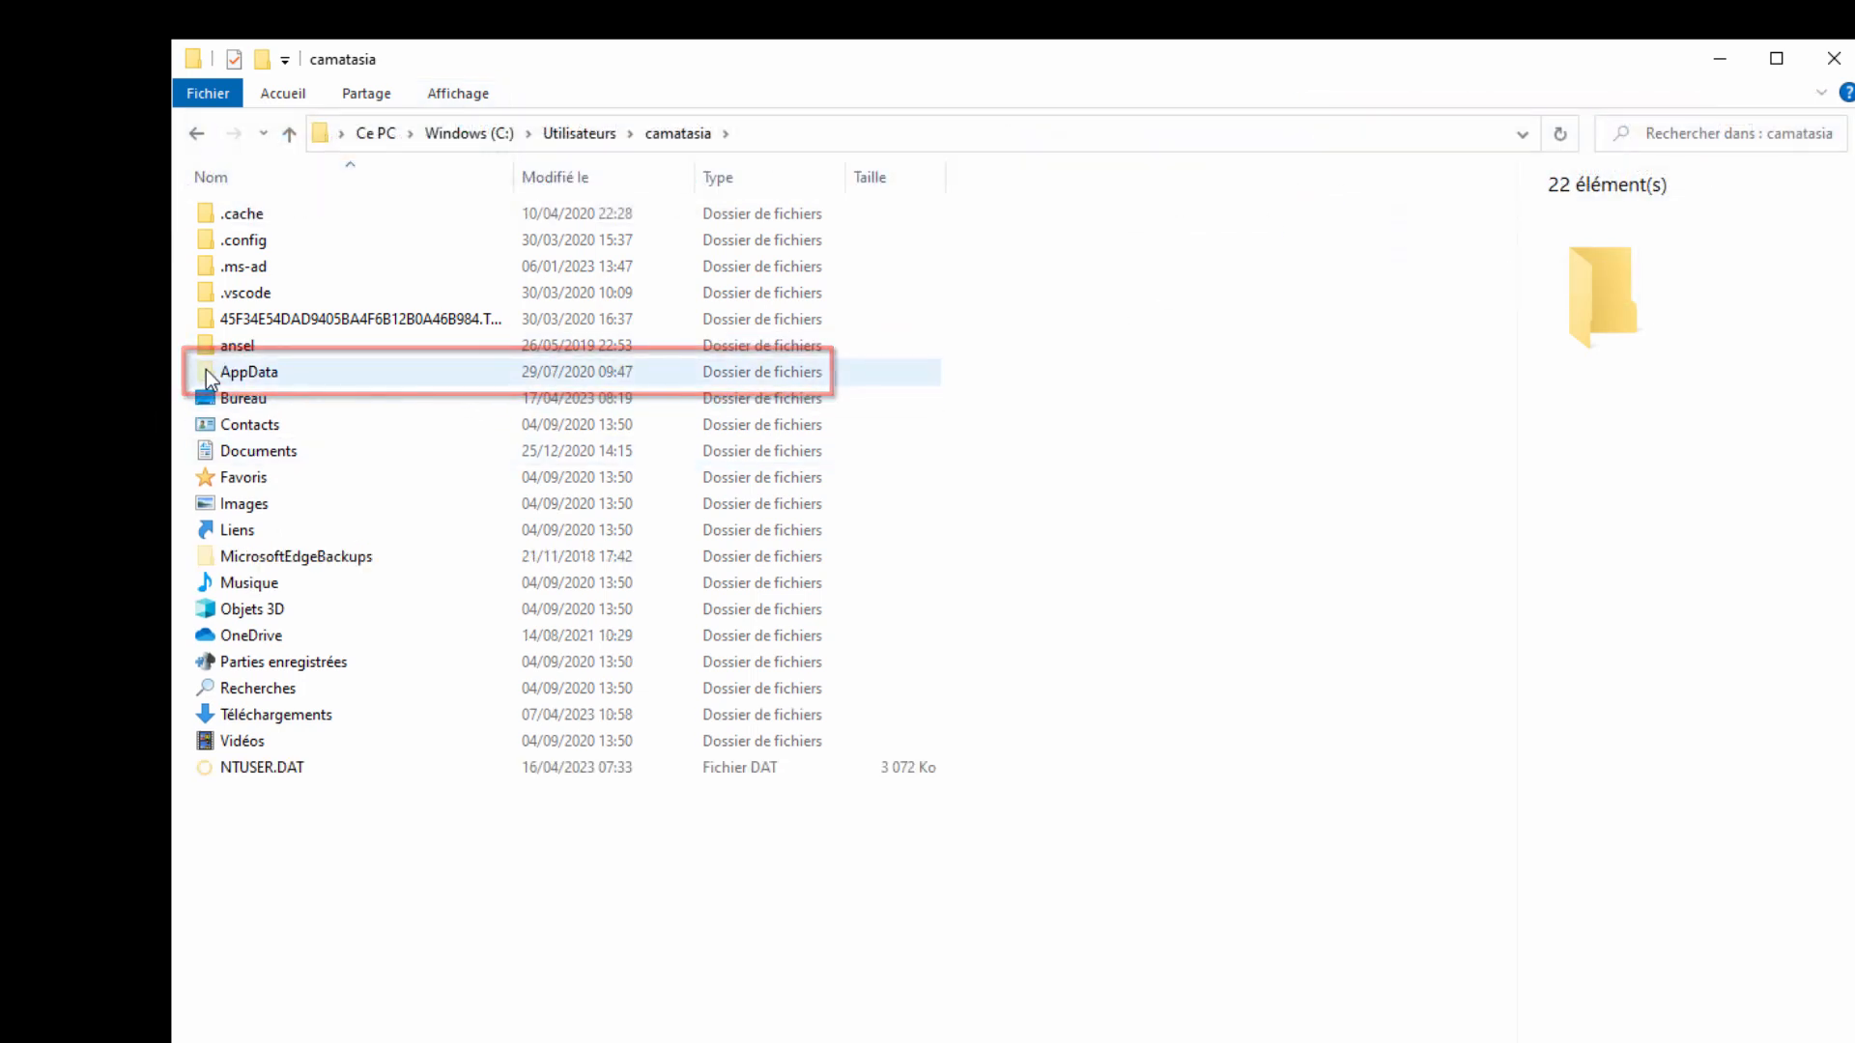
- Open the AppData\Roaming\GIMP\2.10 folder of the user profile and look through its contents
double_click(209, 375)
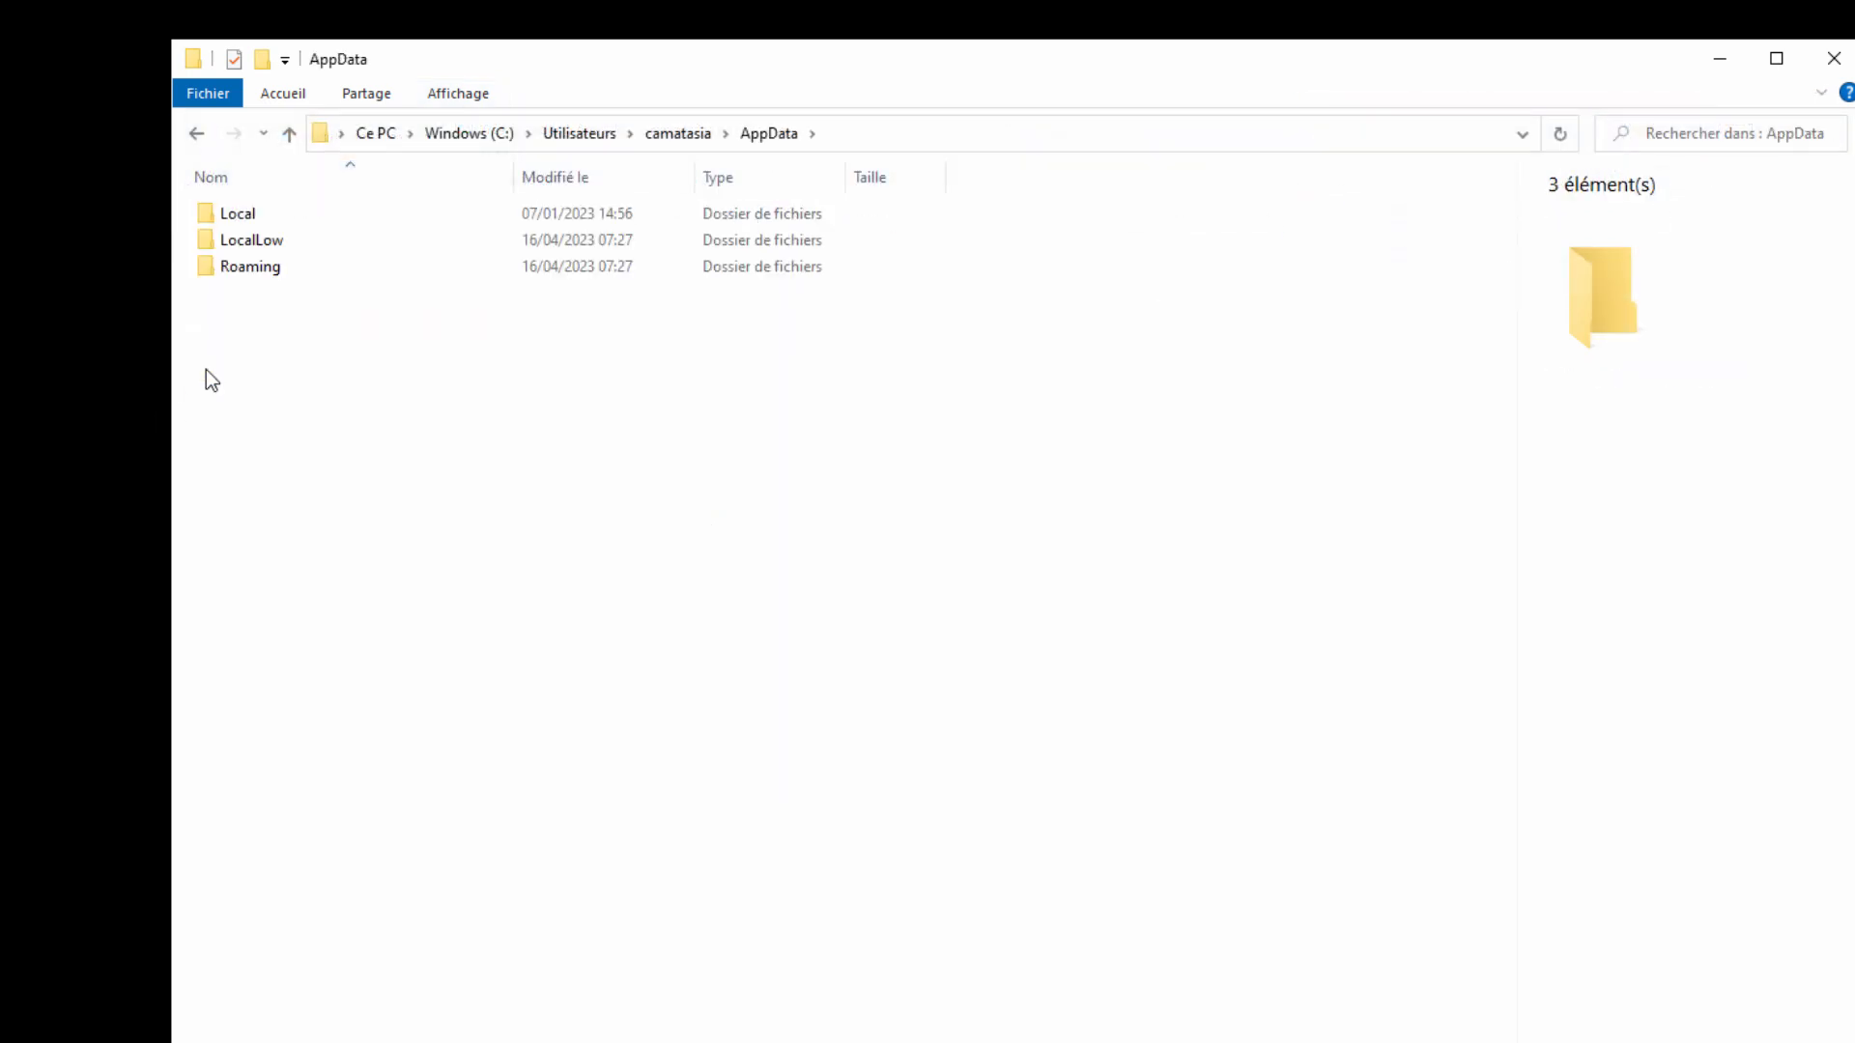
double_click(241, 265)
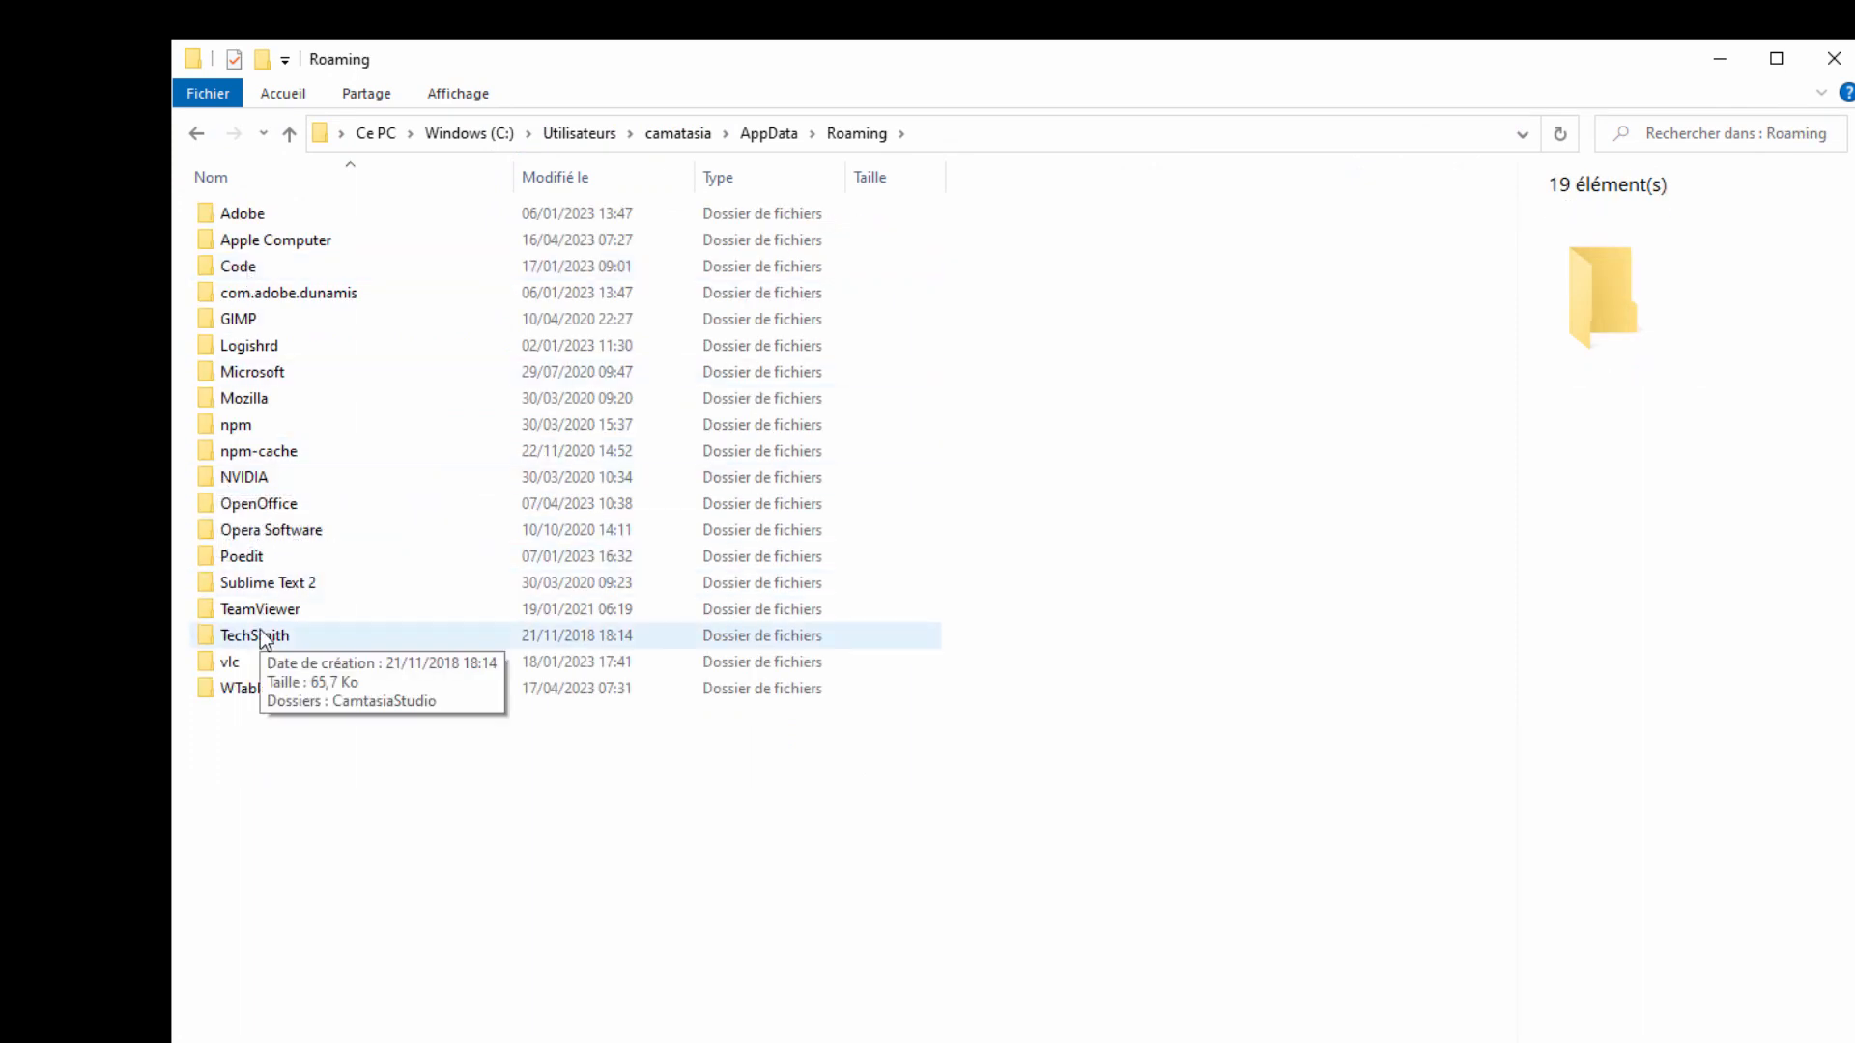
double_click(206, 321)
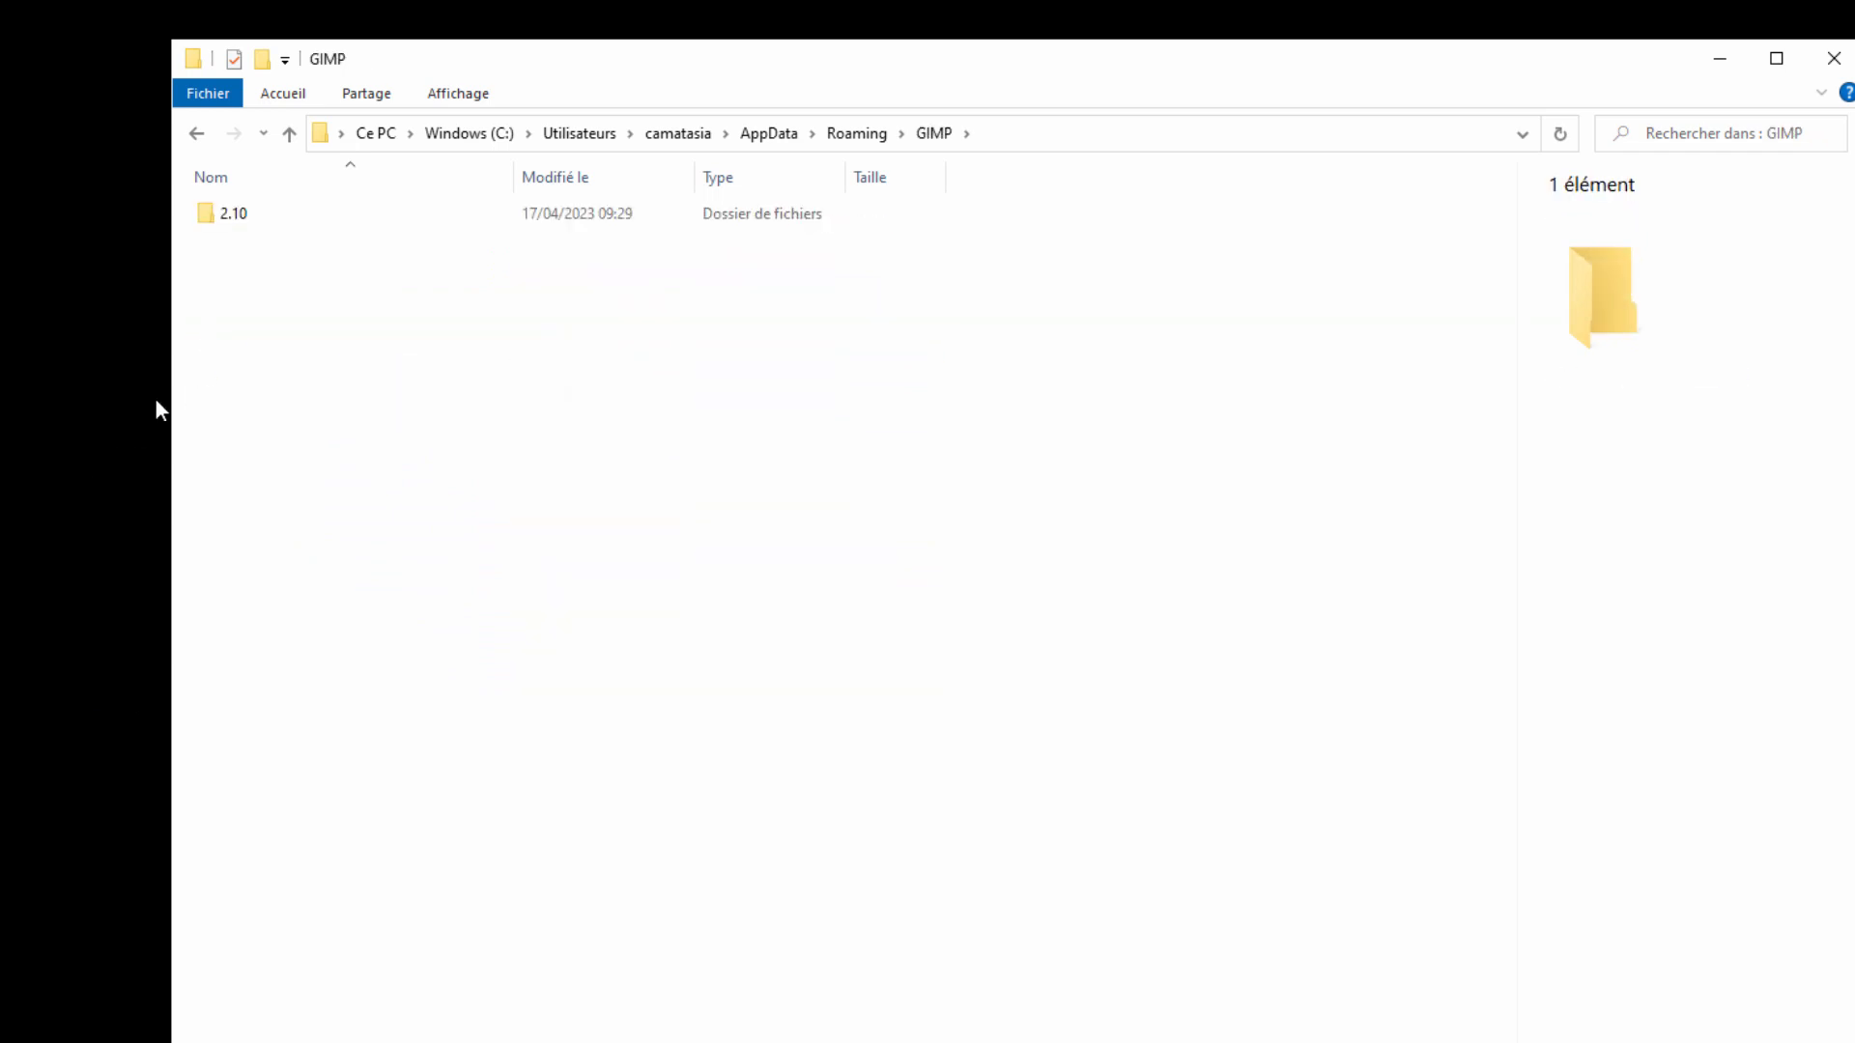
double_click(210, 218)
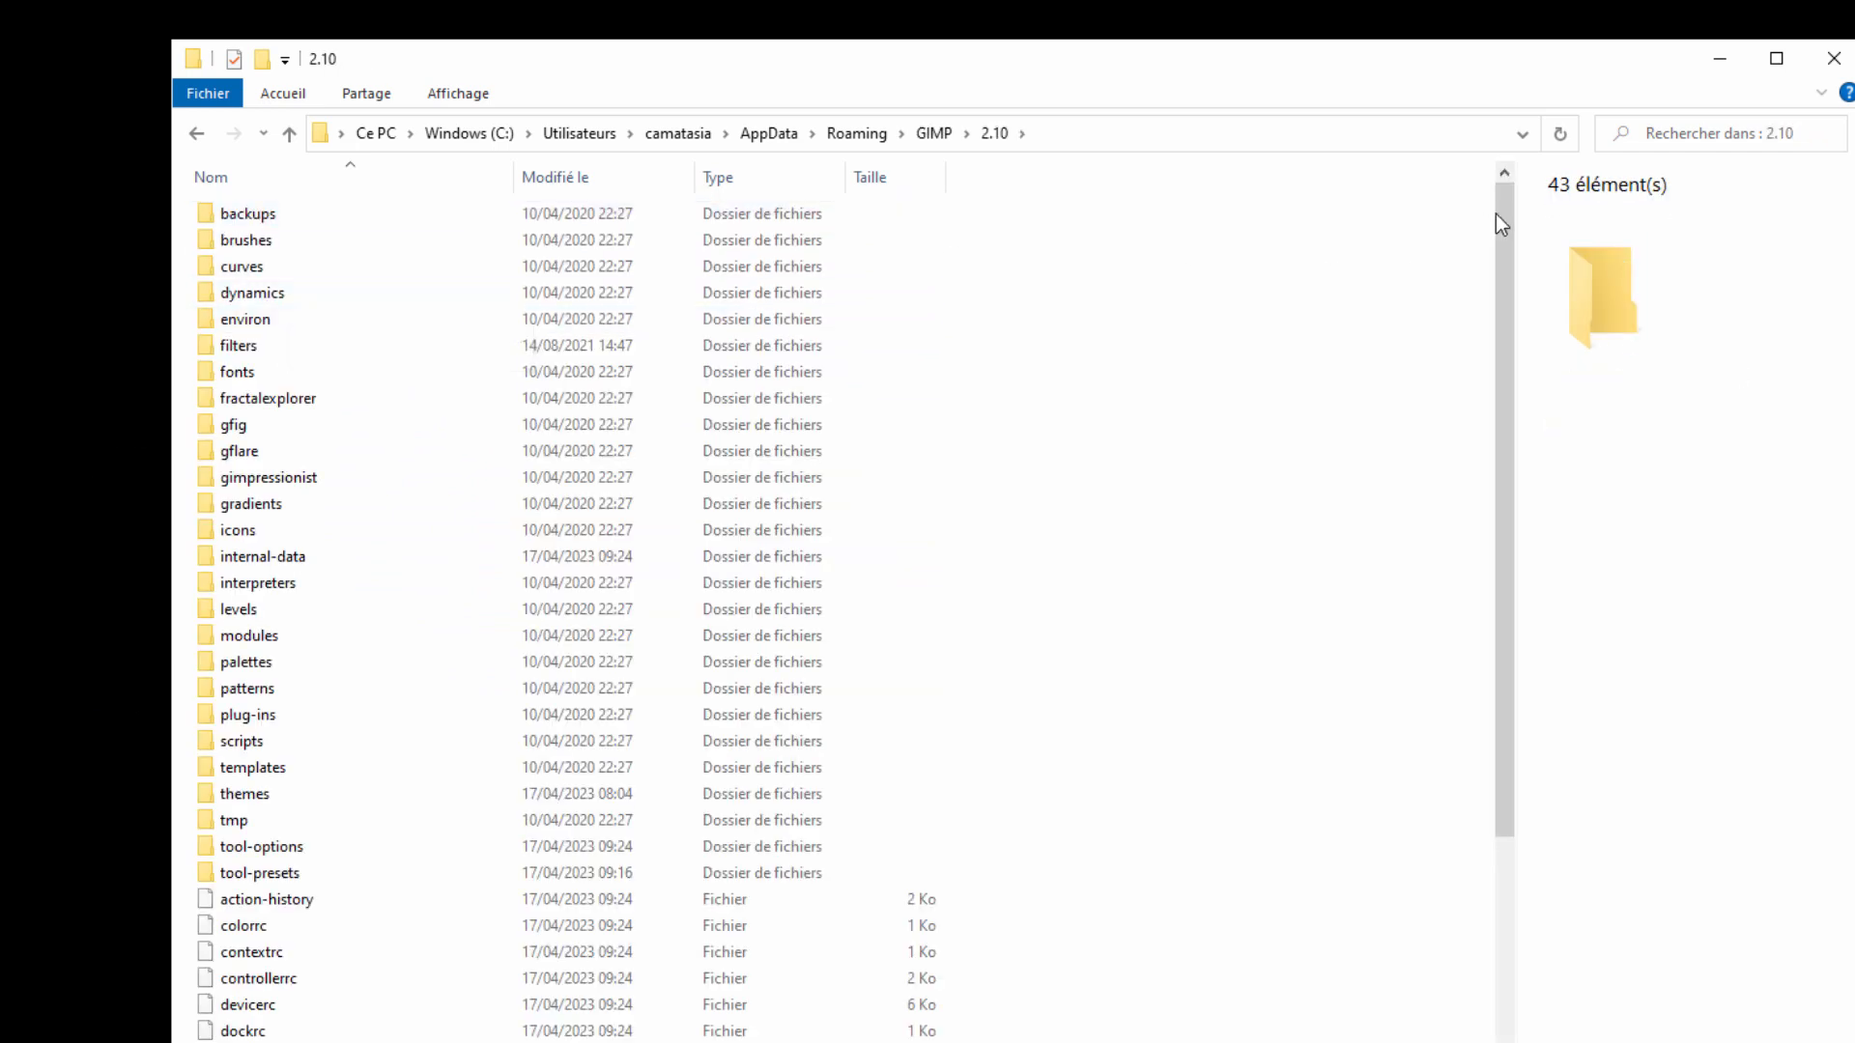
drag(1505, 223, 1545, 606)
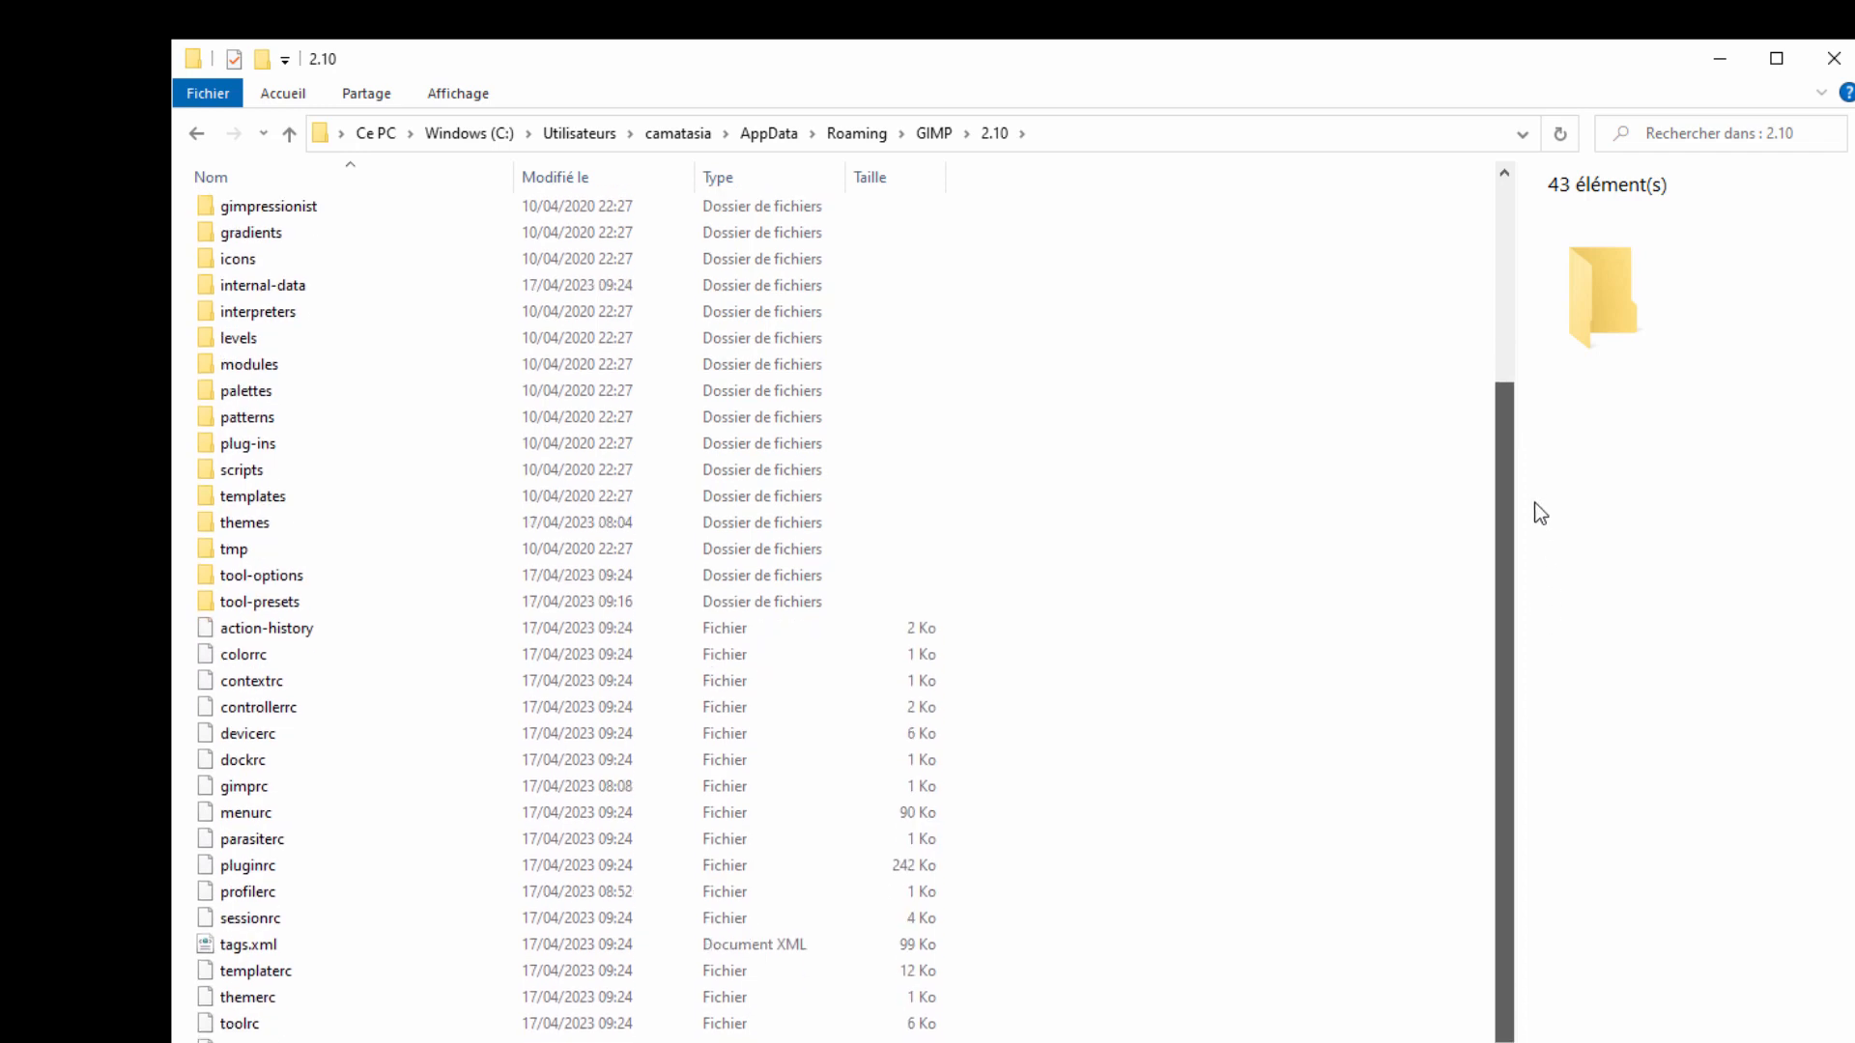
drag(1503, 420, 1509, 204)
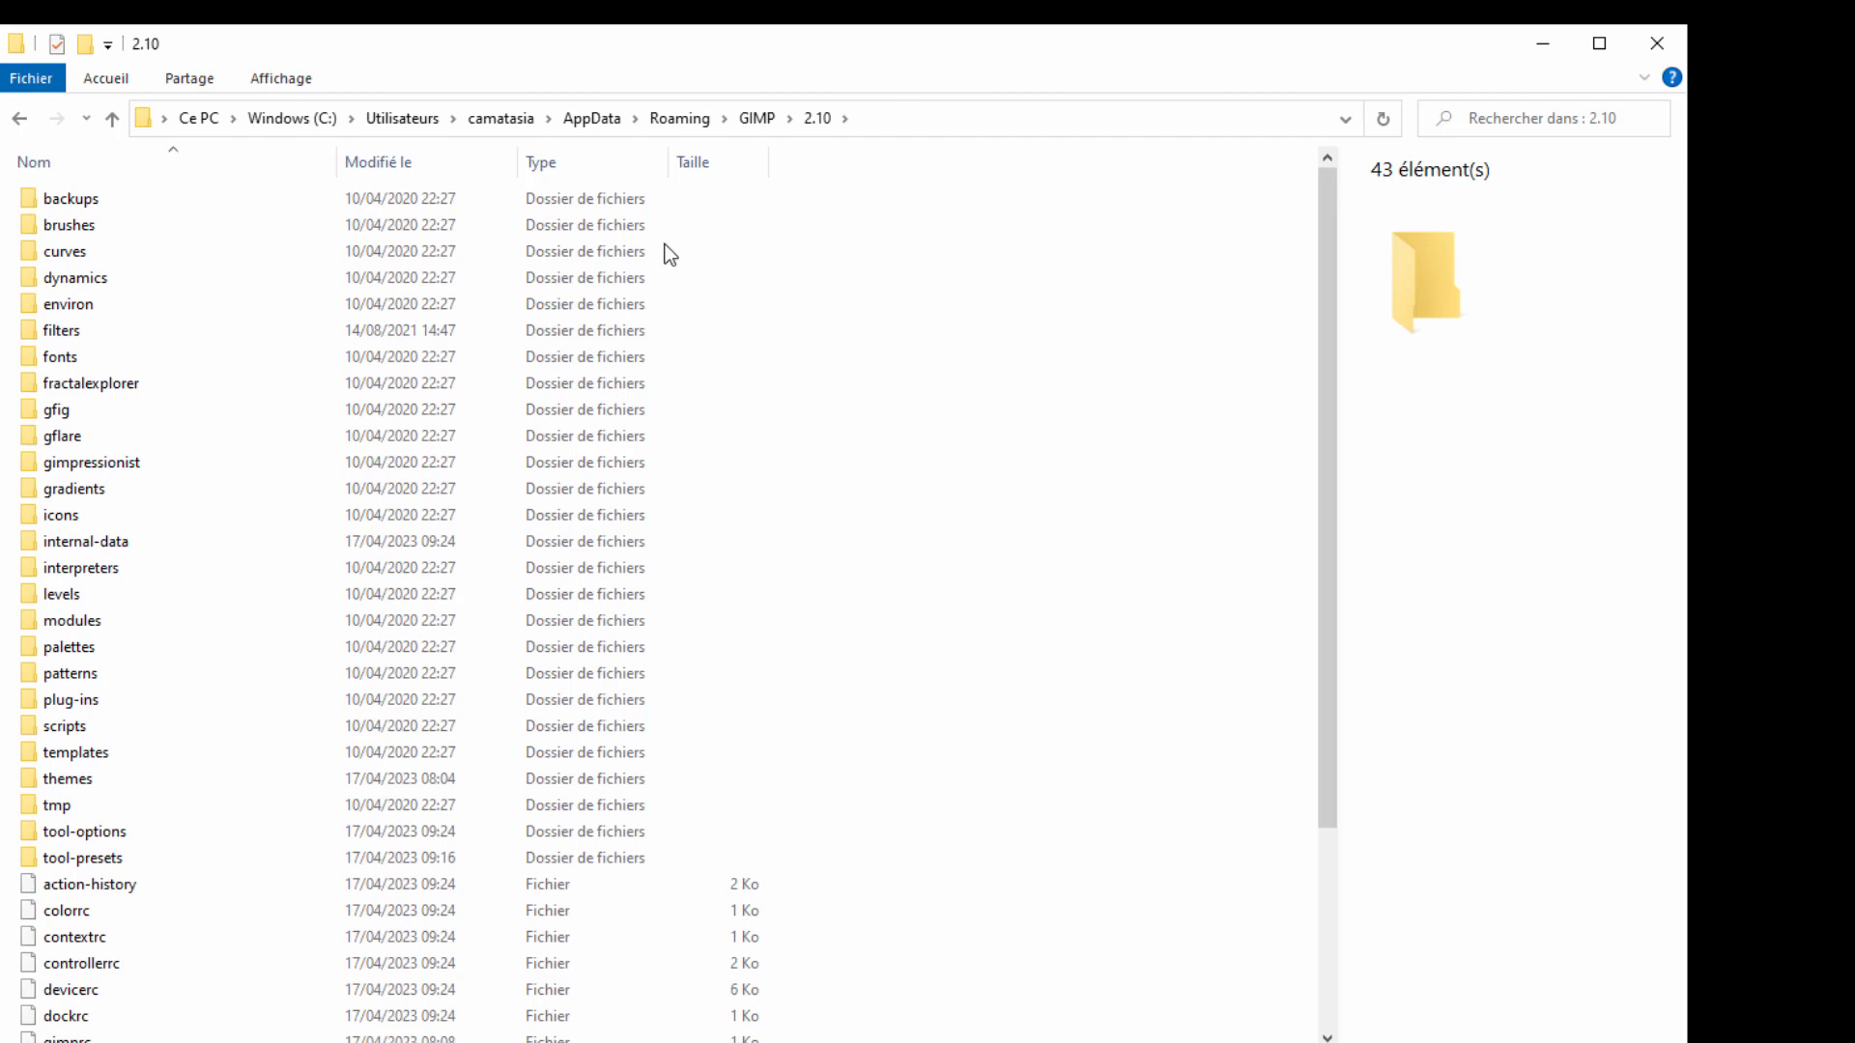
scroll(520, 585, down, 2)
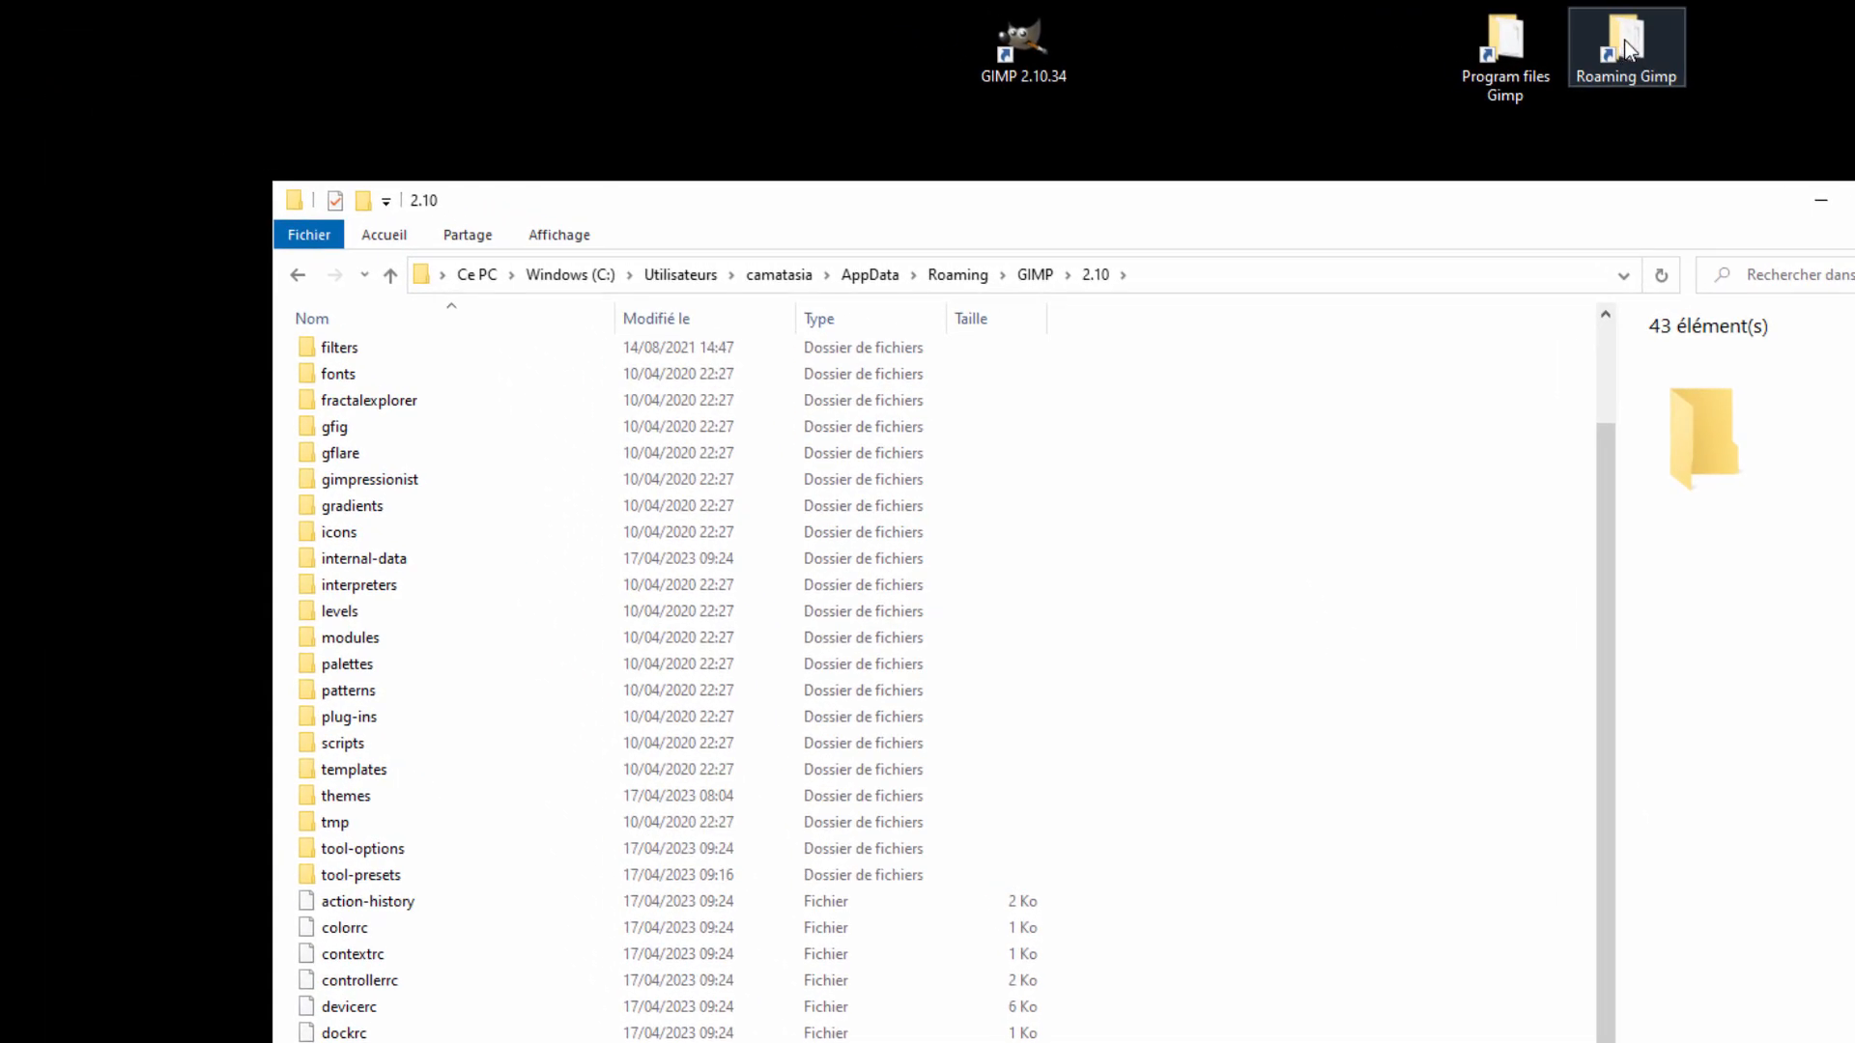
- Close the 2.10 folder window and reopen the folder through the Roaming Gimp desktop shortcut
click(1630, 36)
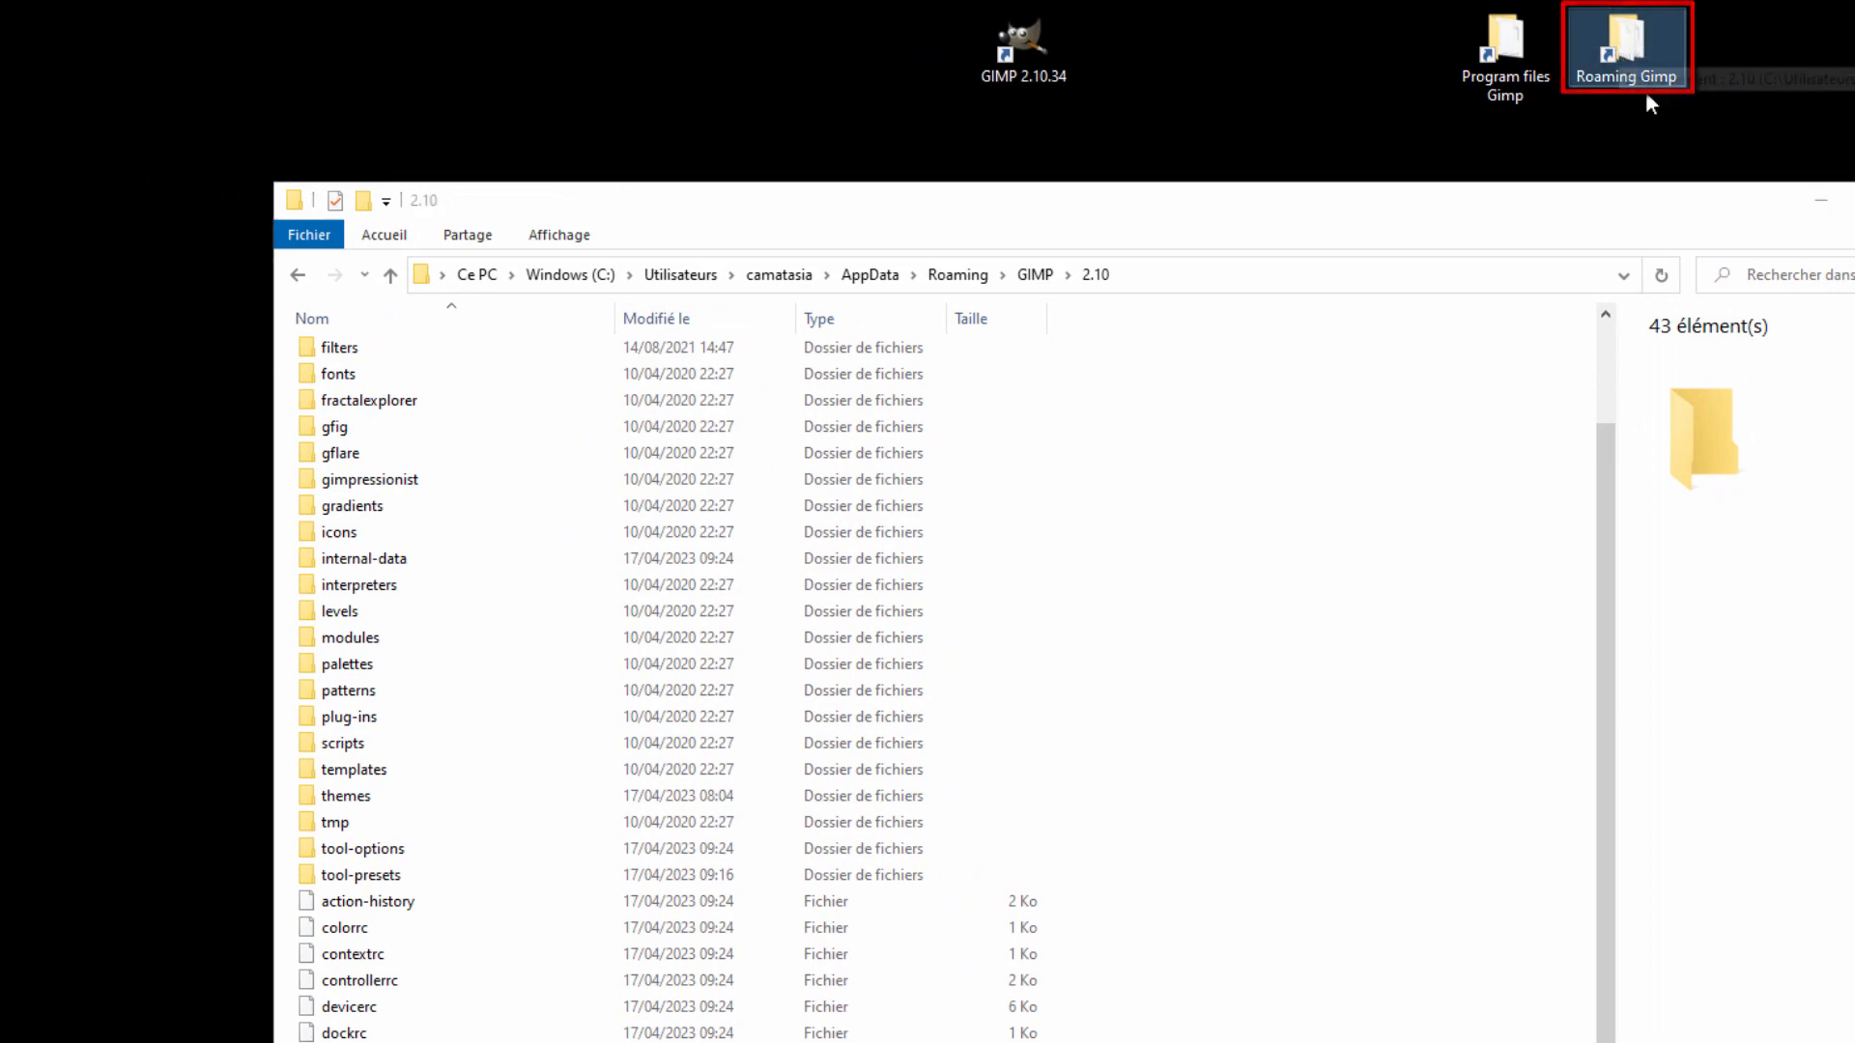
click(1846, 200)
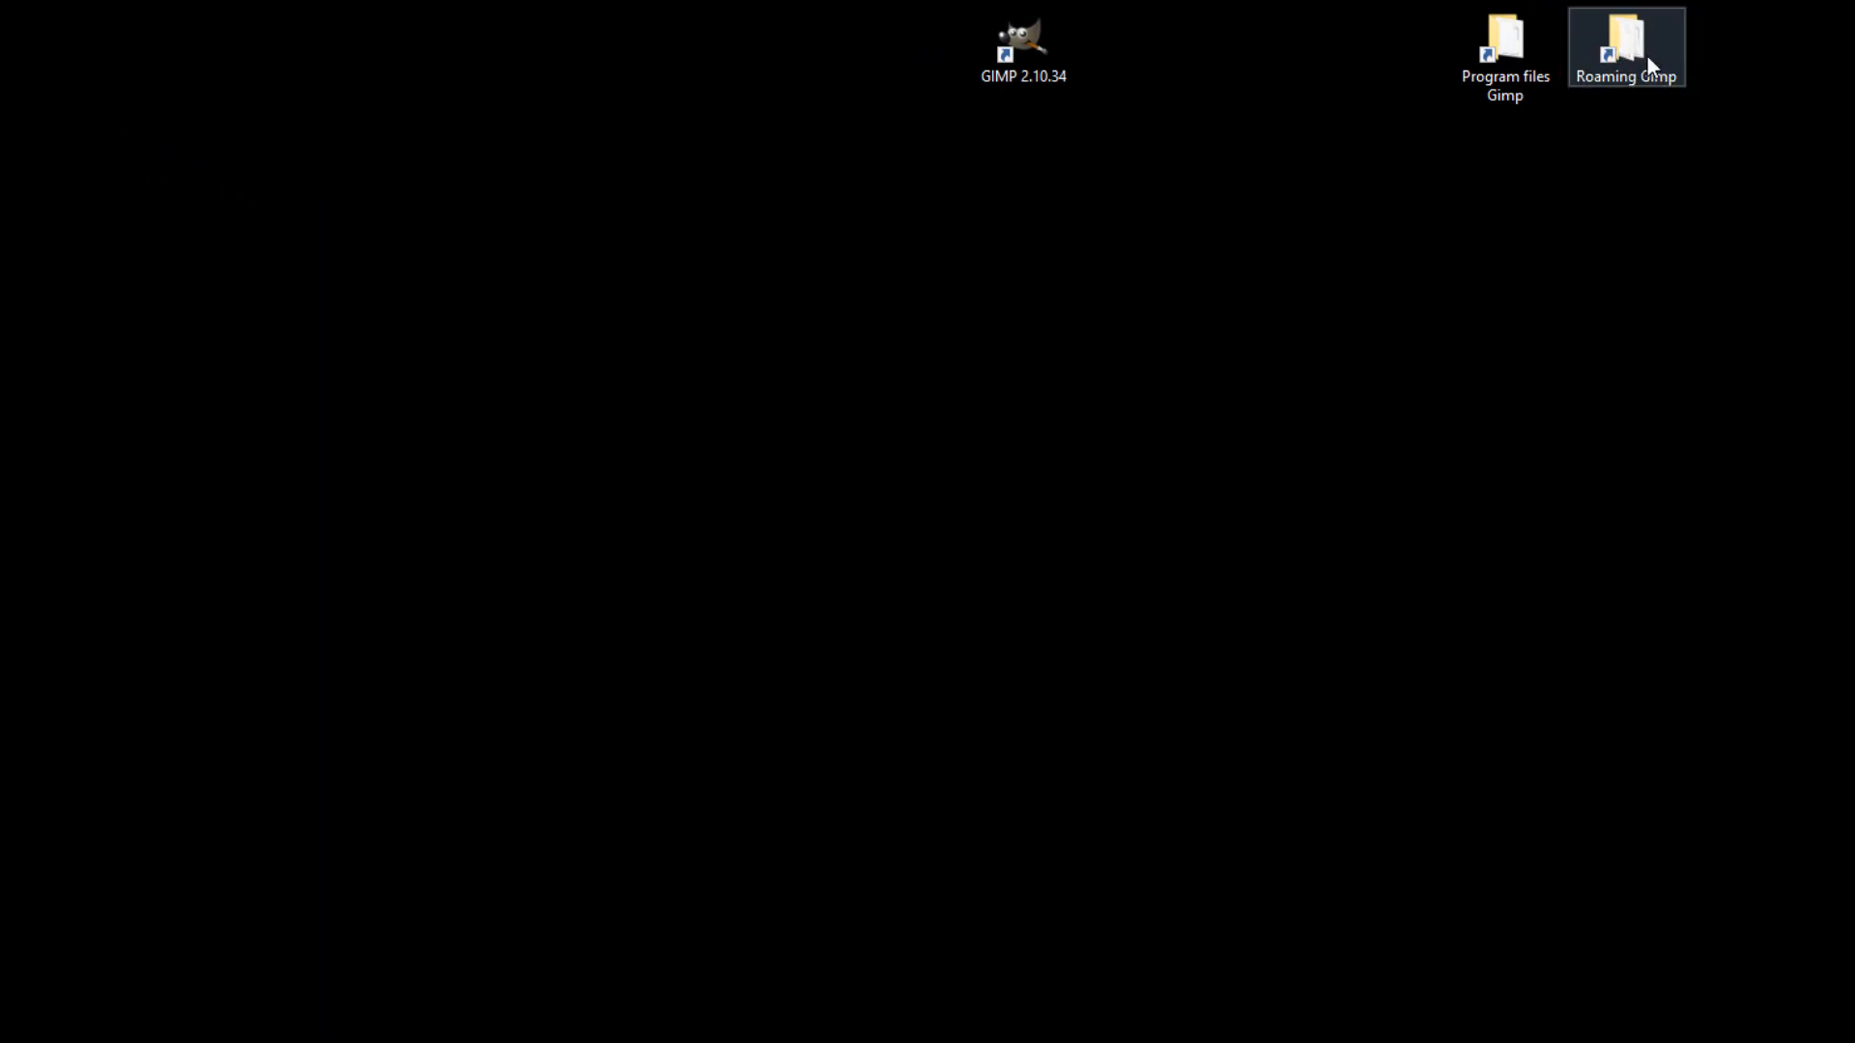
double_click(1630, 37)
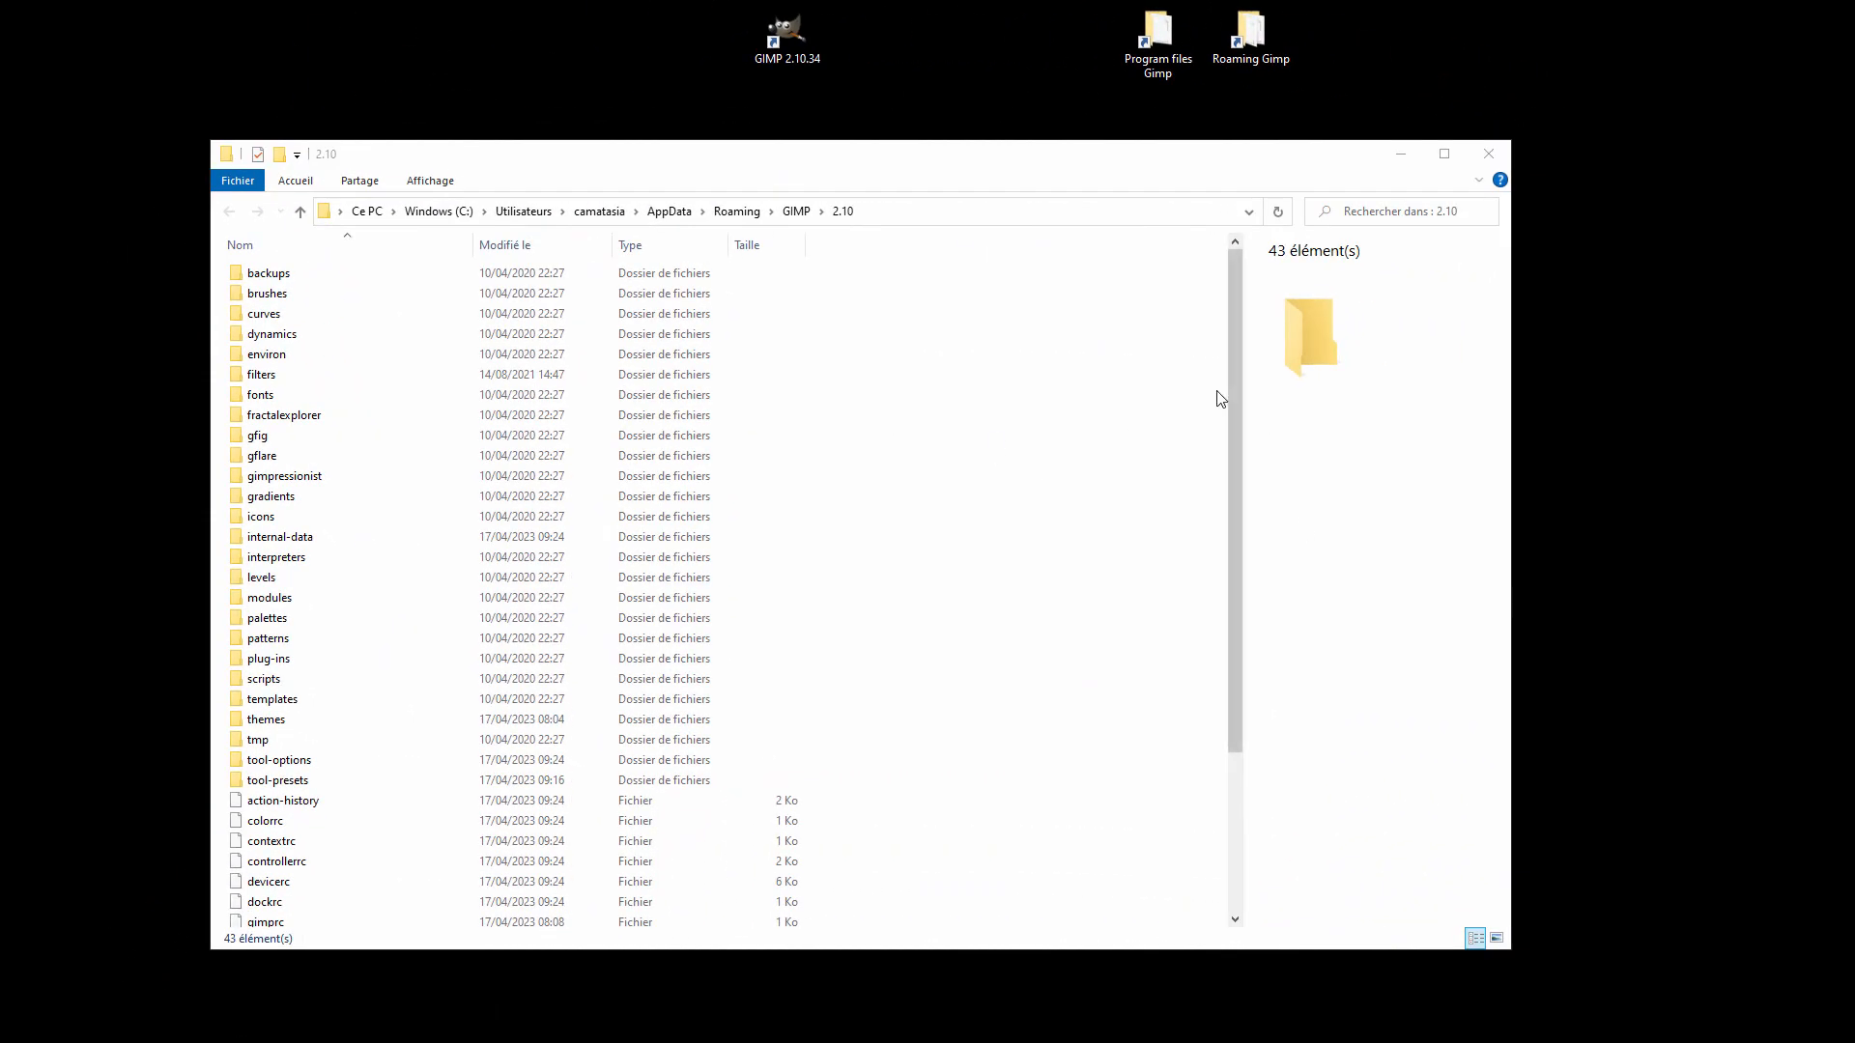
- Open the sessionrc file with Bloc-notes, read through its session entries and close it
click(1240, 398)
drag(1237, 393, 1207, 608)
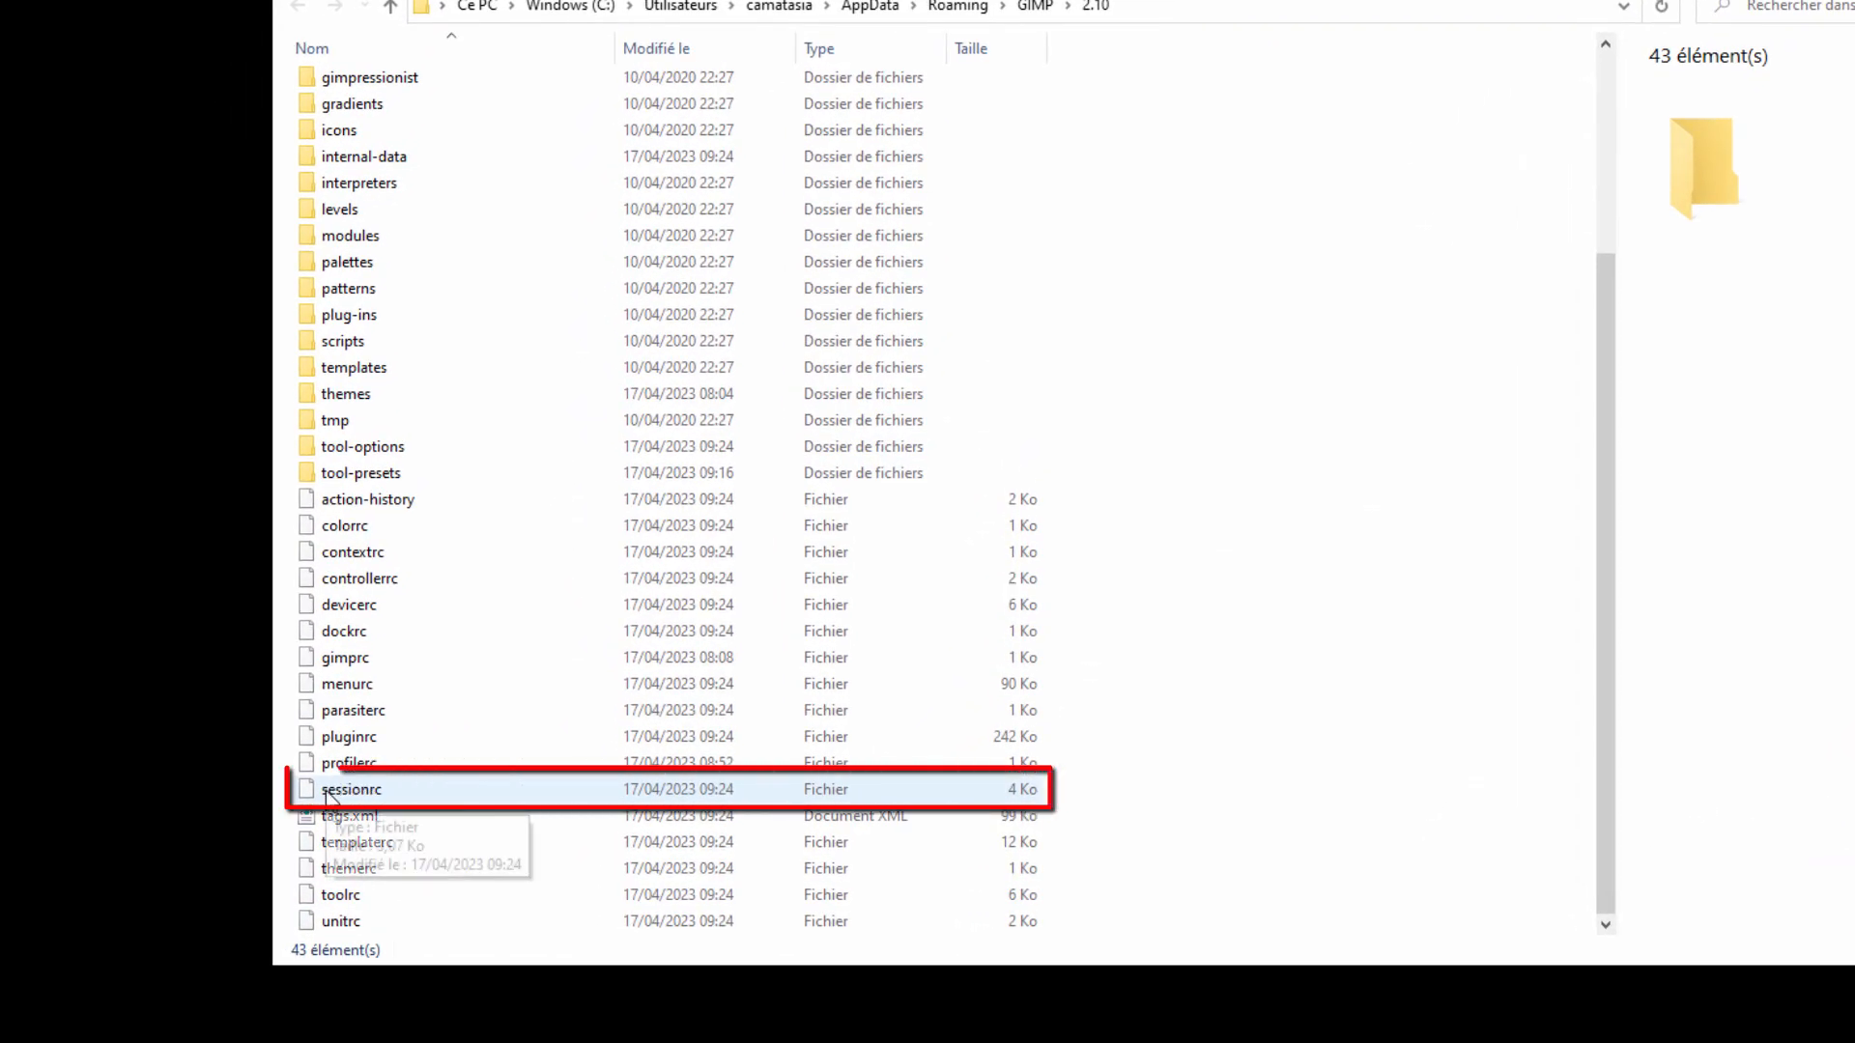
click(340, 790)
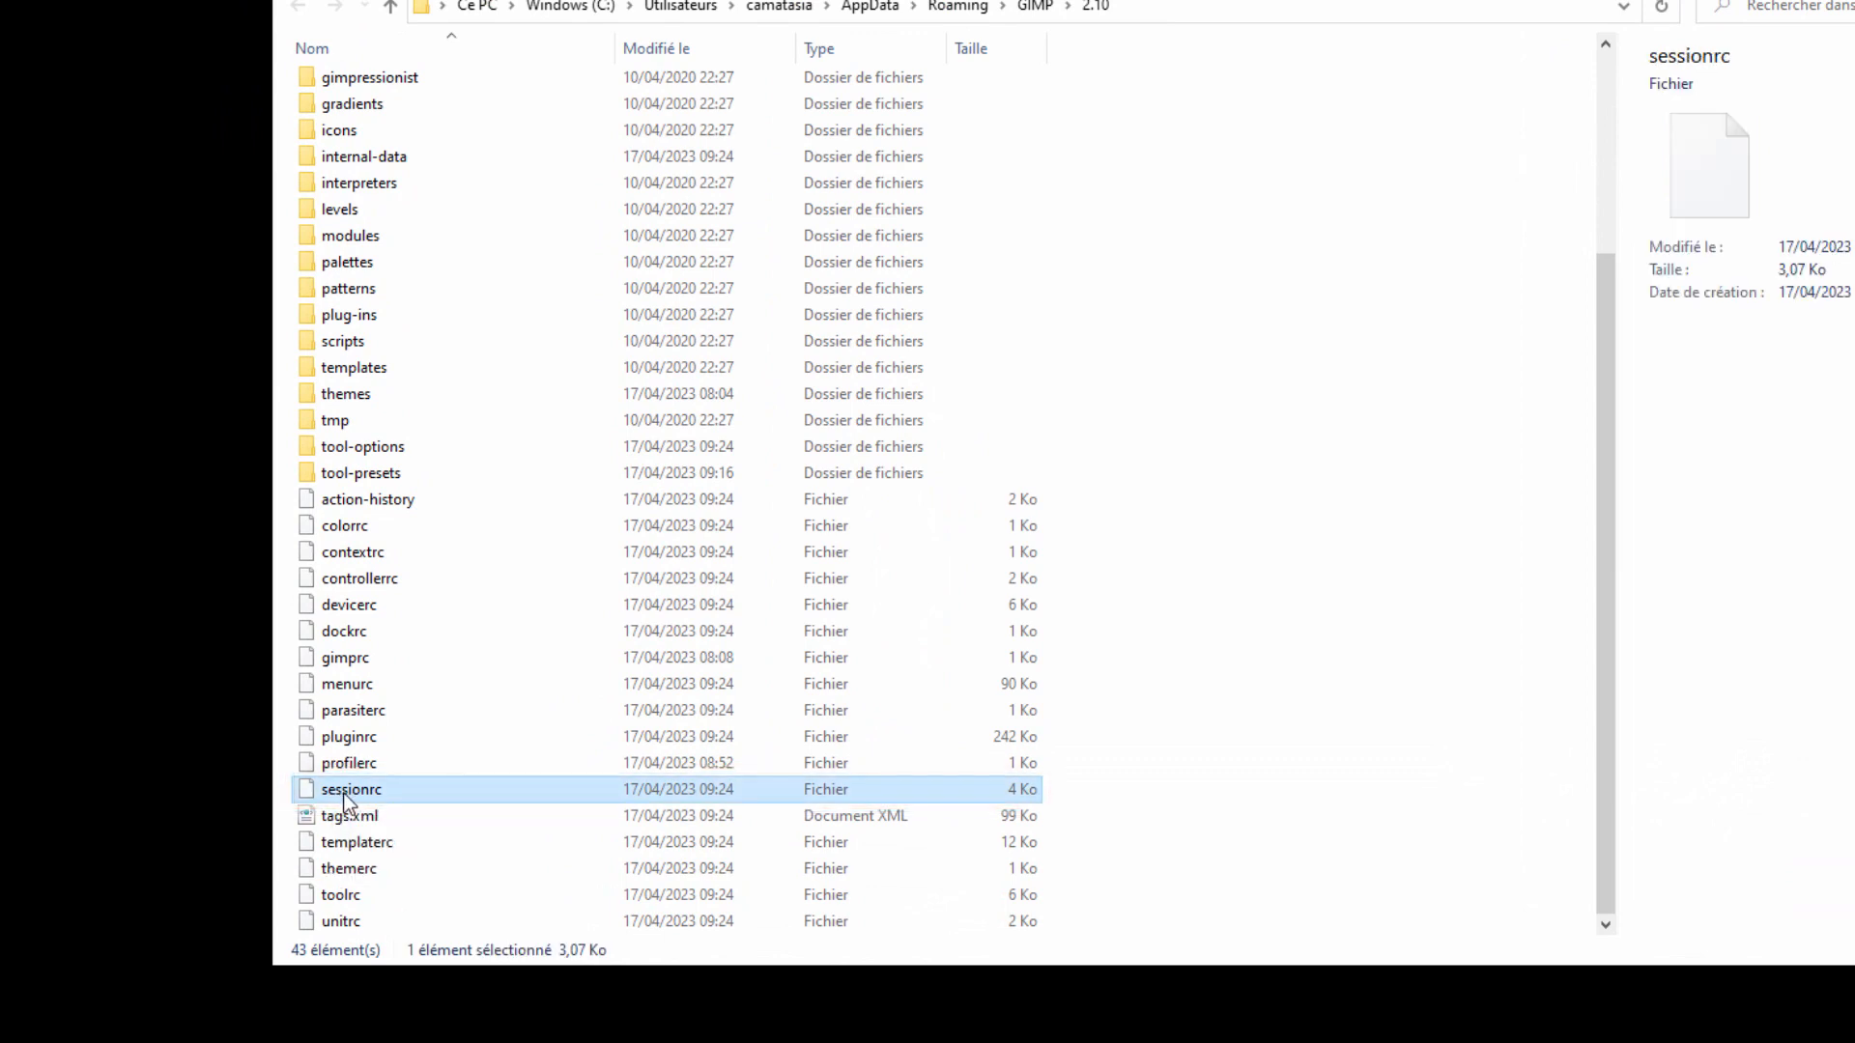
right_click(344, 790)
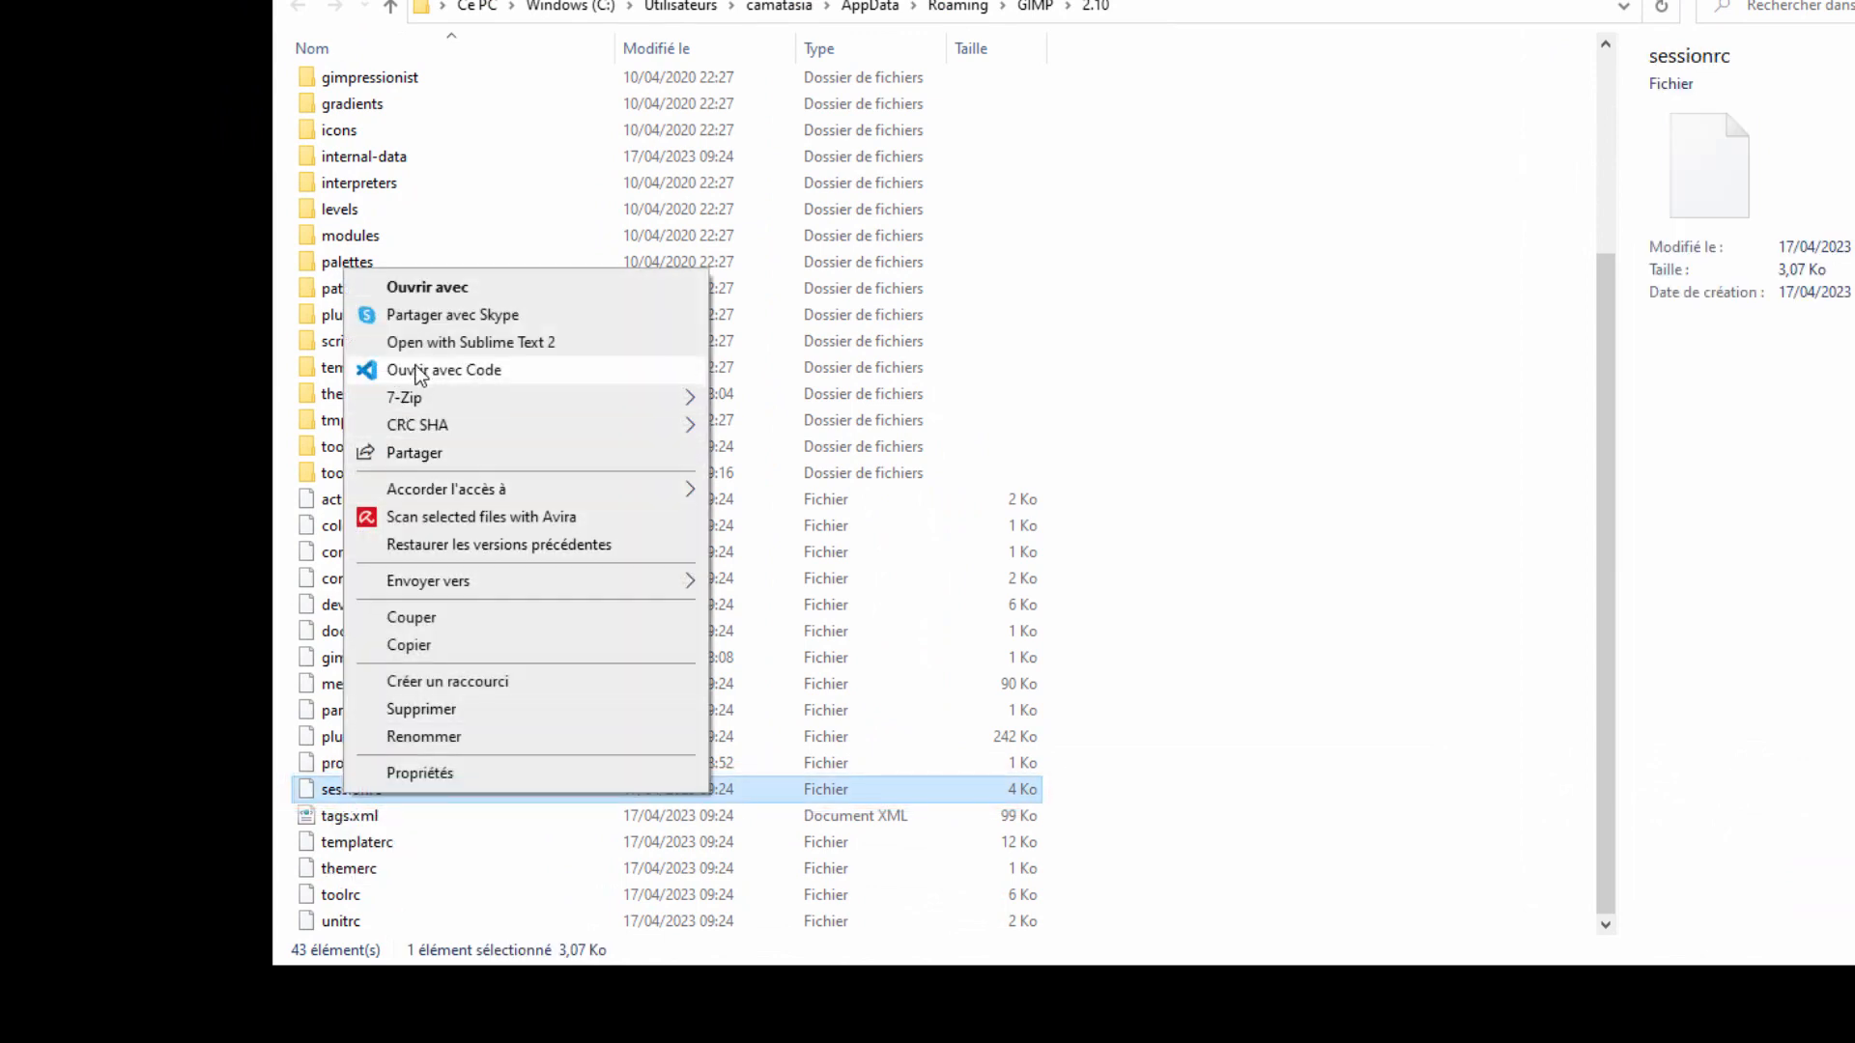
click(468, 282)
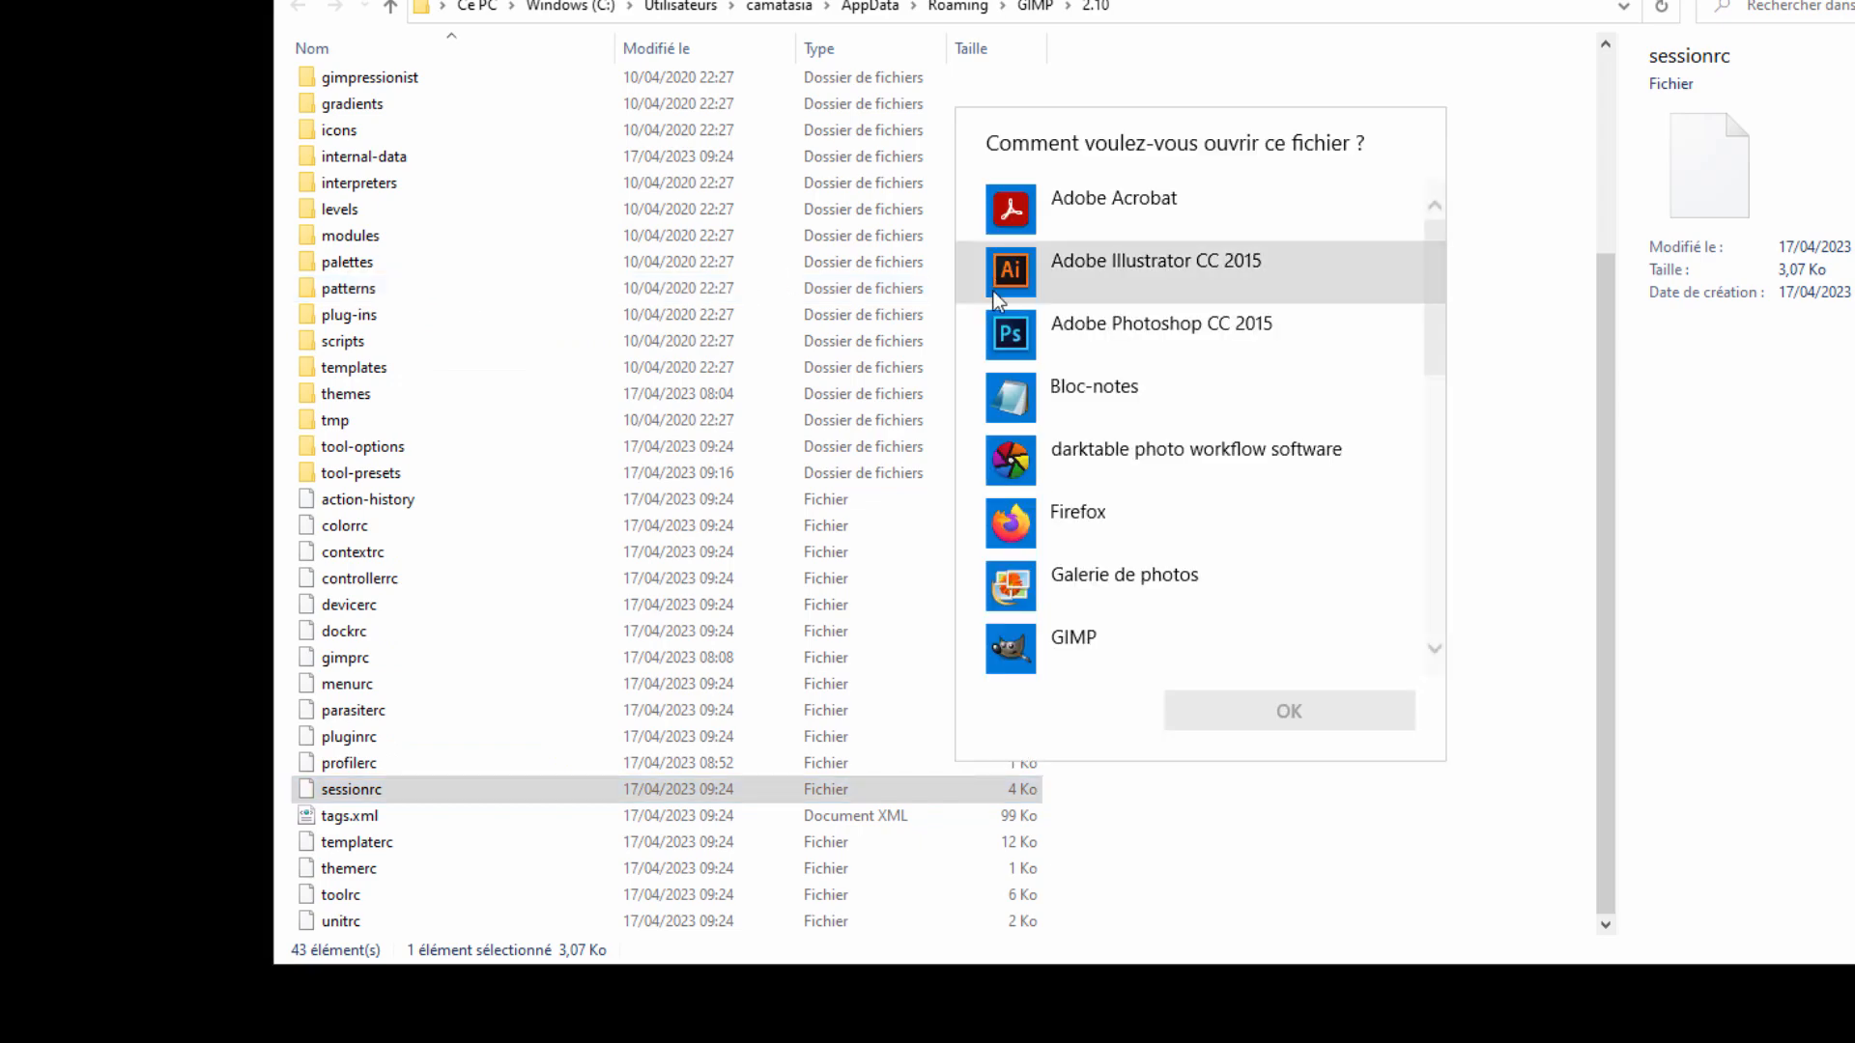
double_click(1023, 403)
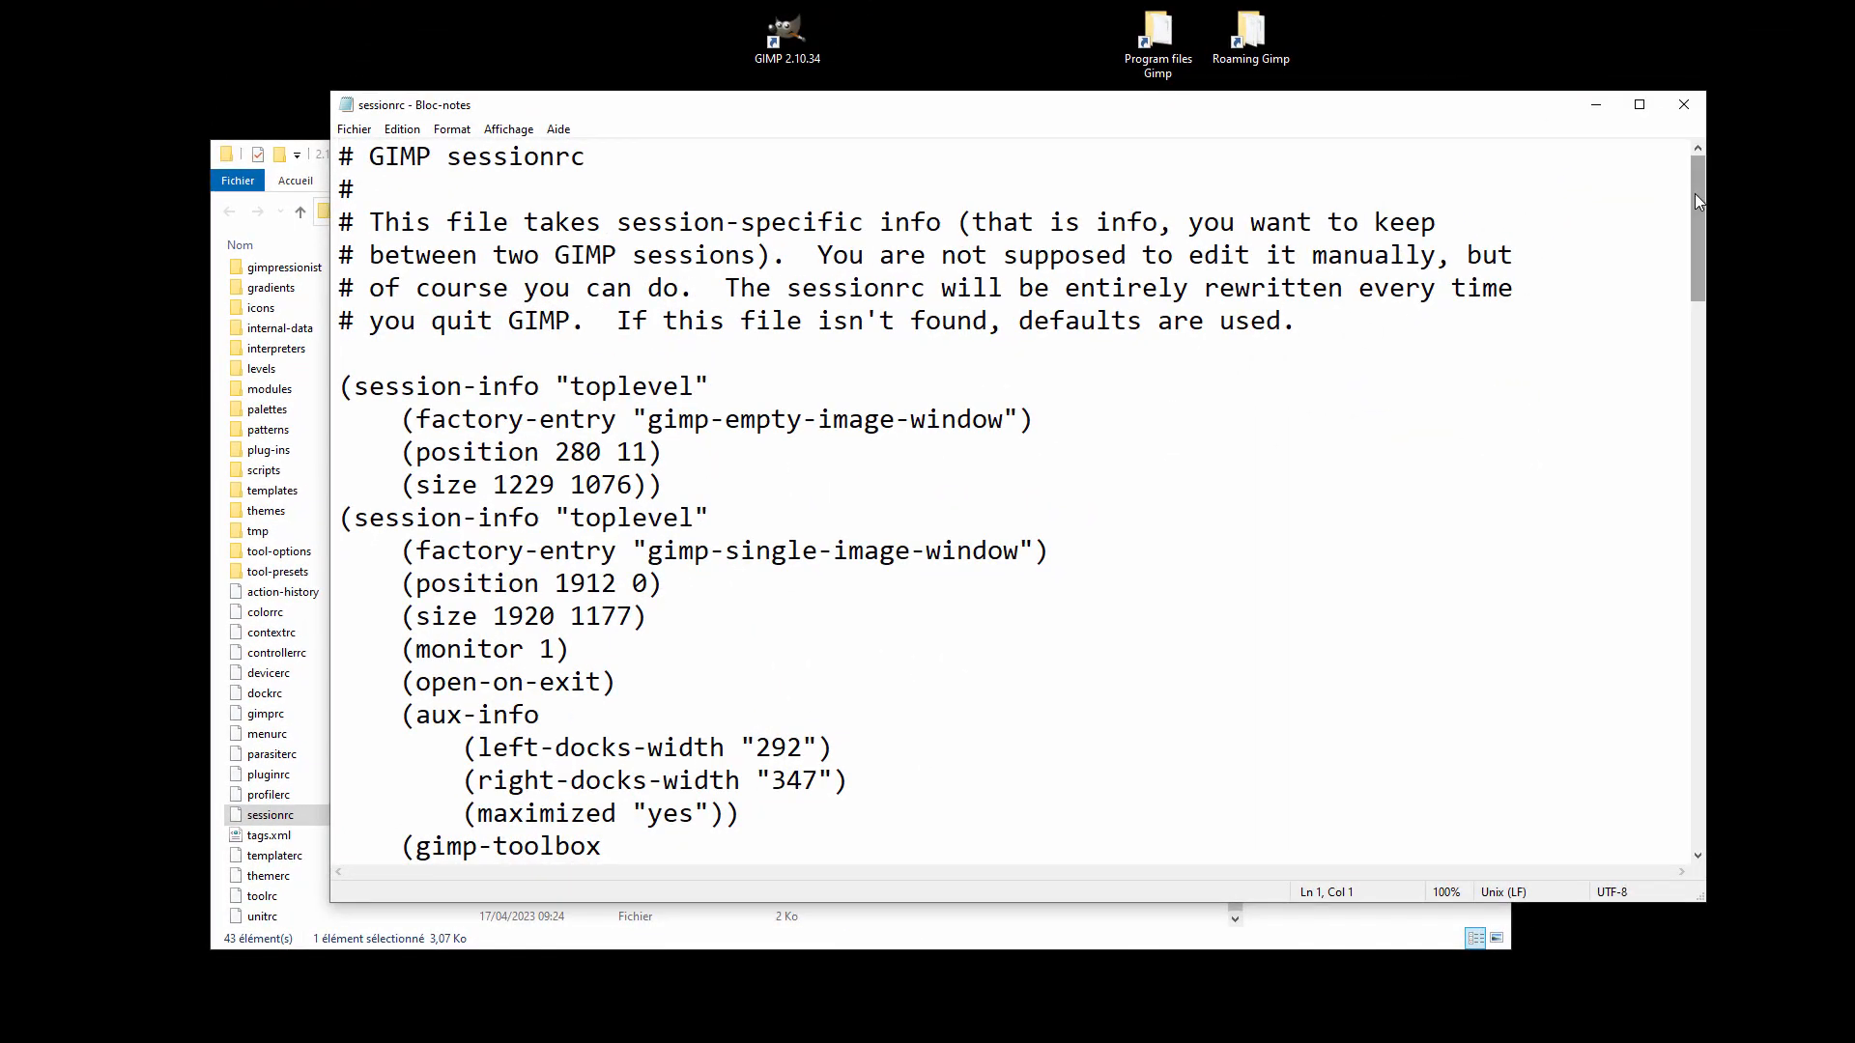
drag(1694, 193, 1715, 607)
drag(1744, 722, 1645, 129)
click(1684, 105)
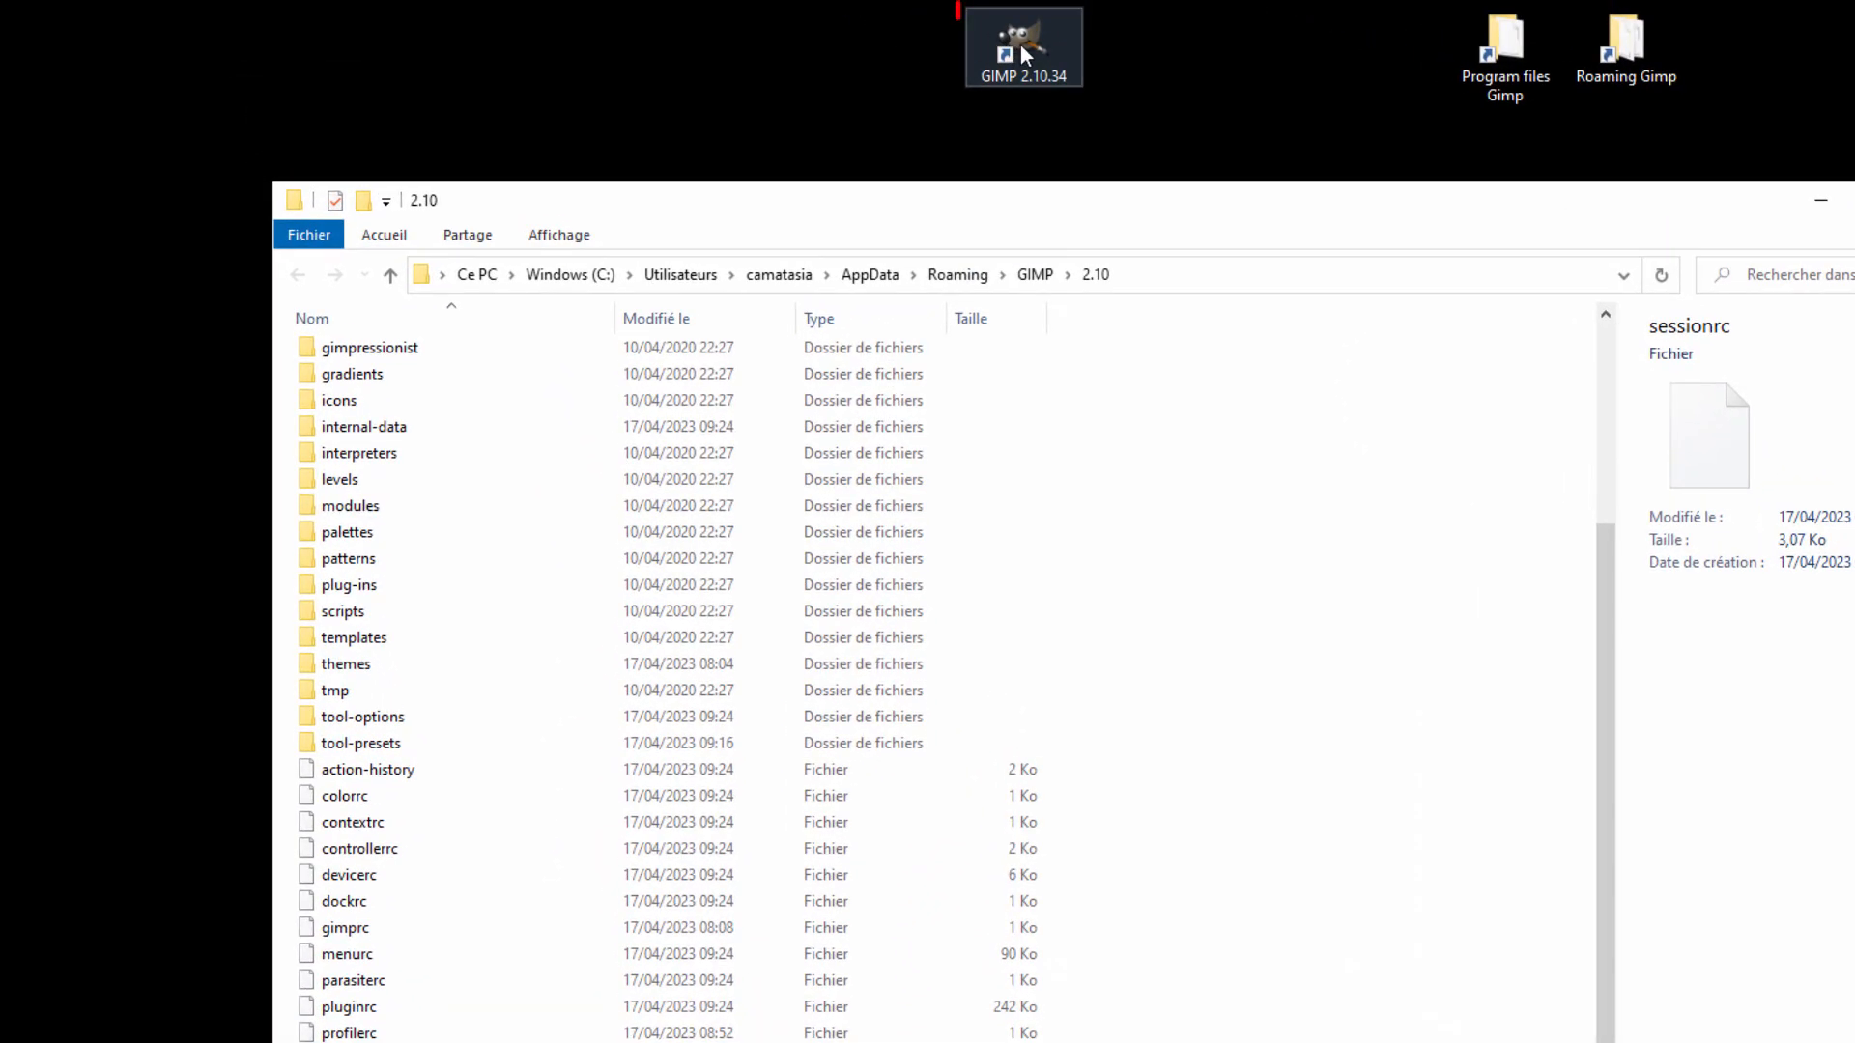
- Duplicate the GIMP 2.10.34 shortcut on the desktop
click(1020, 43)
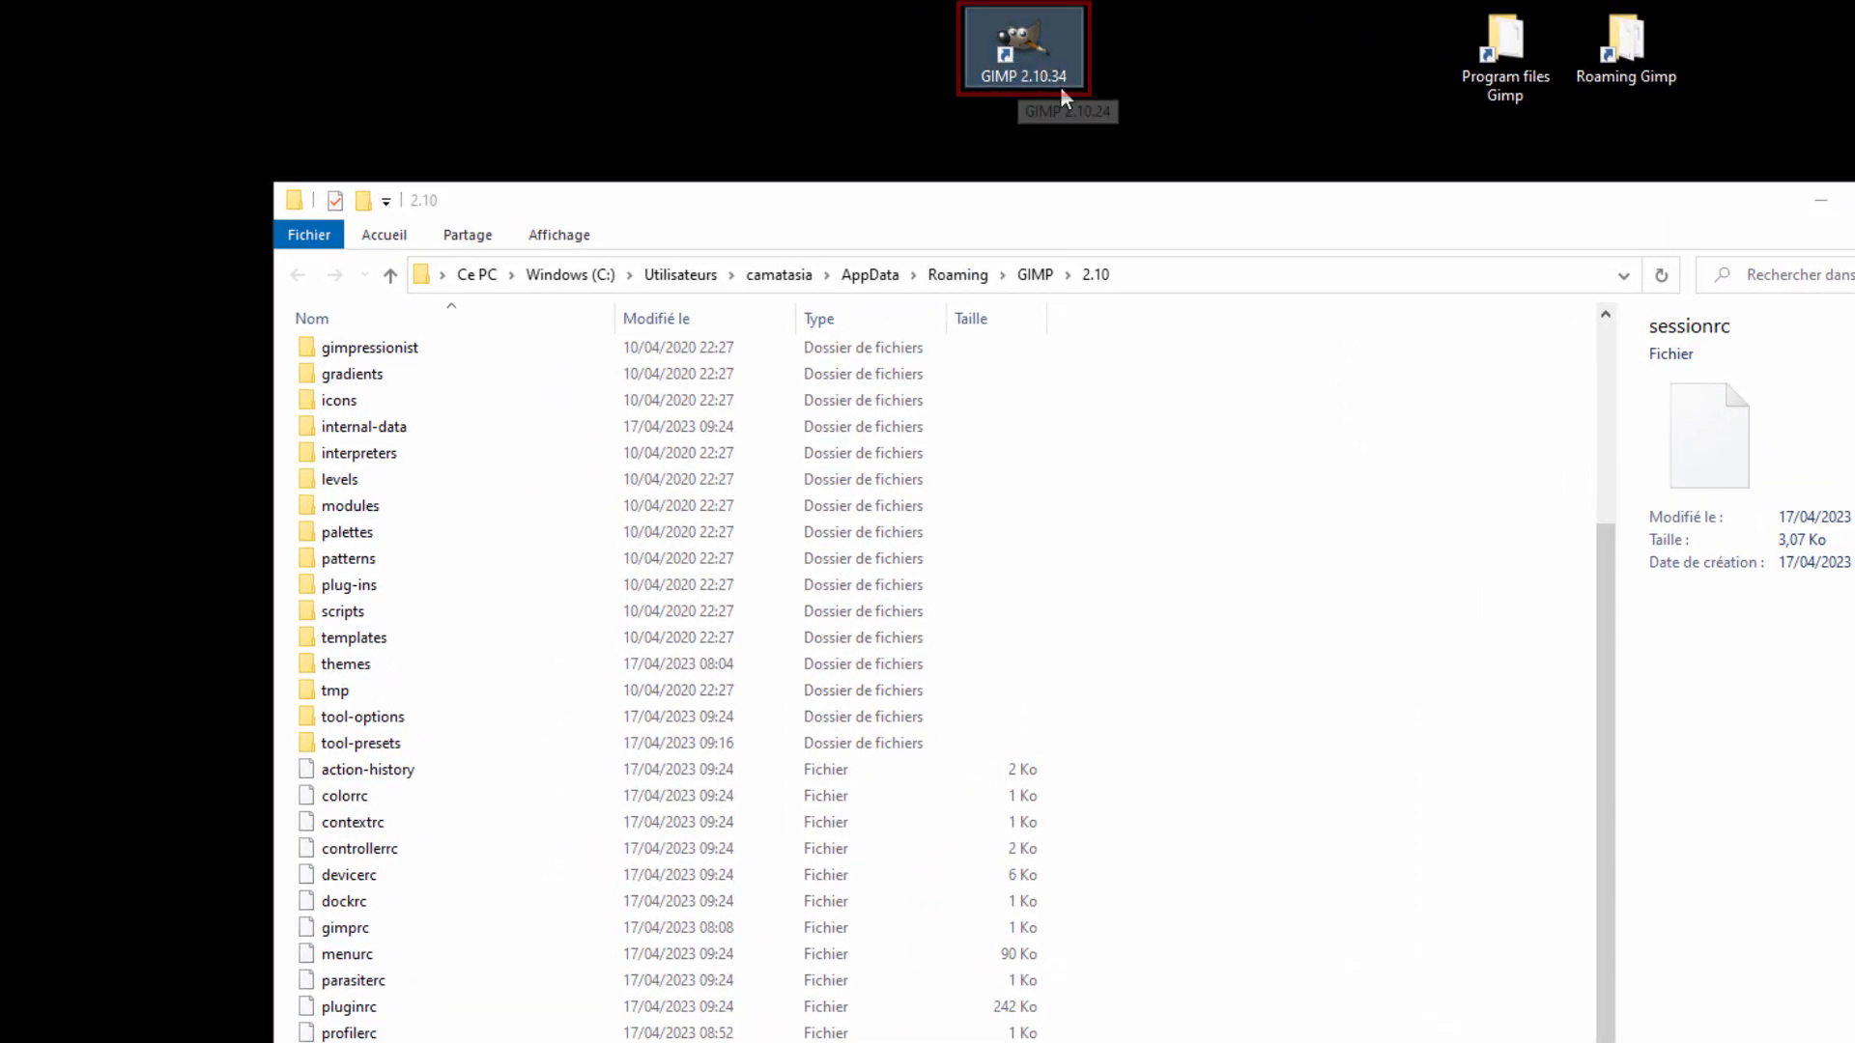
right_click(1020, 35)
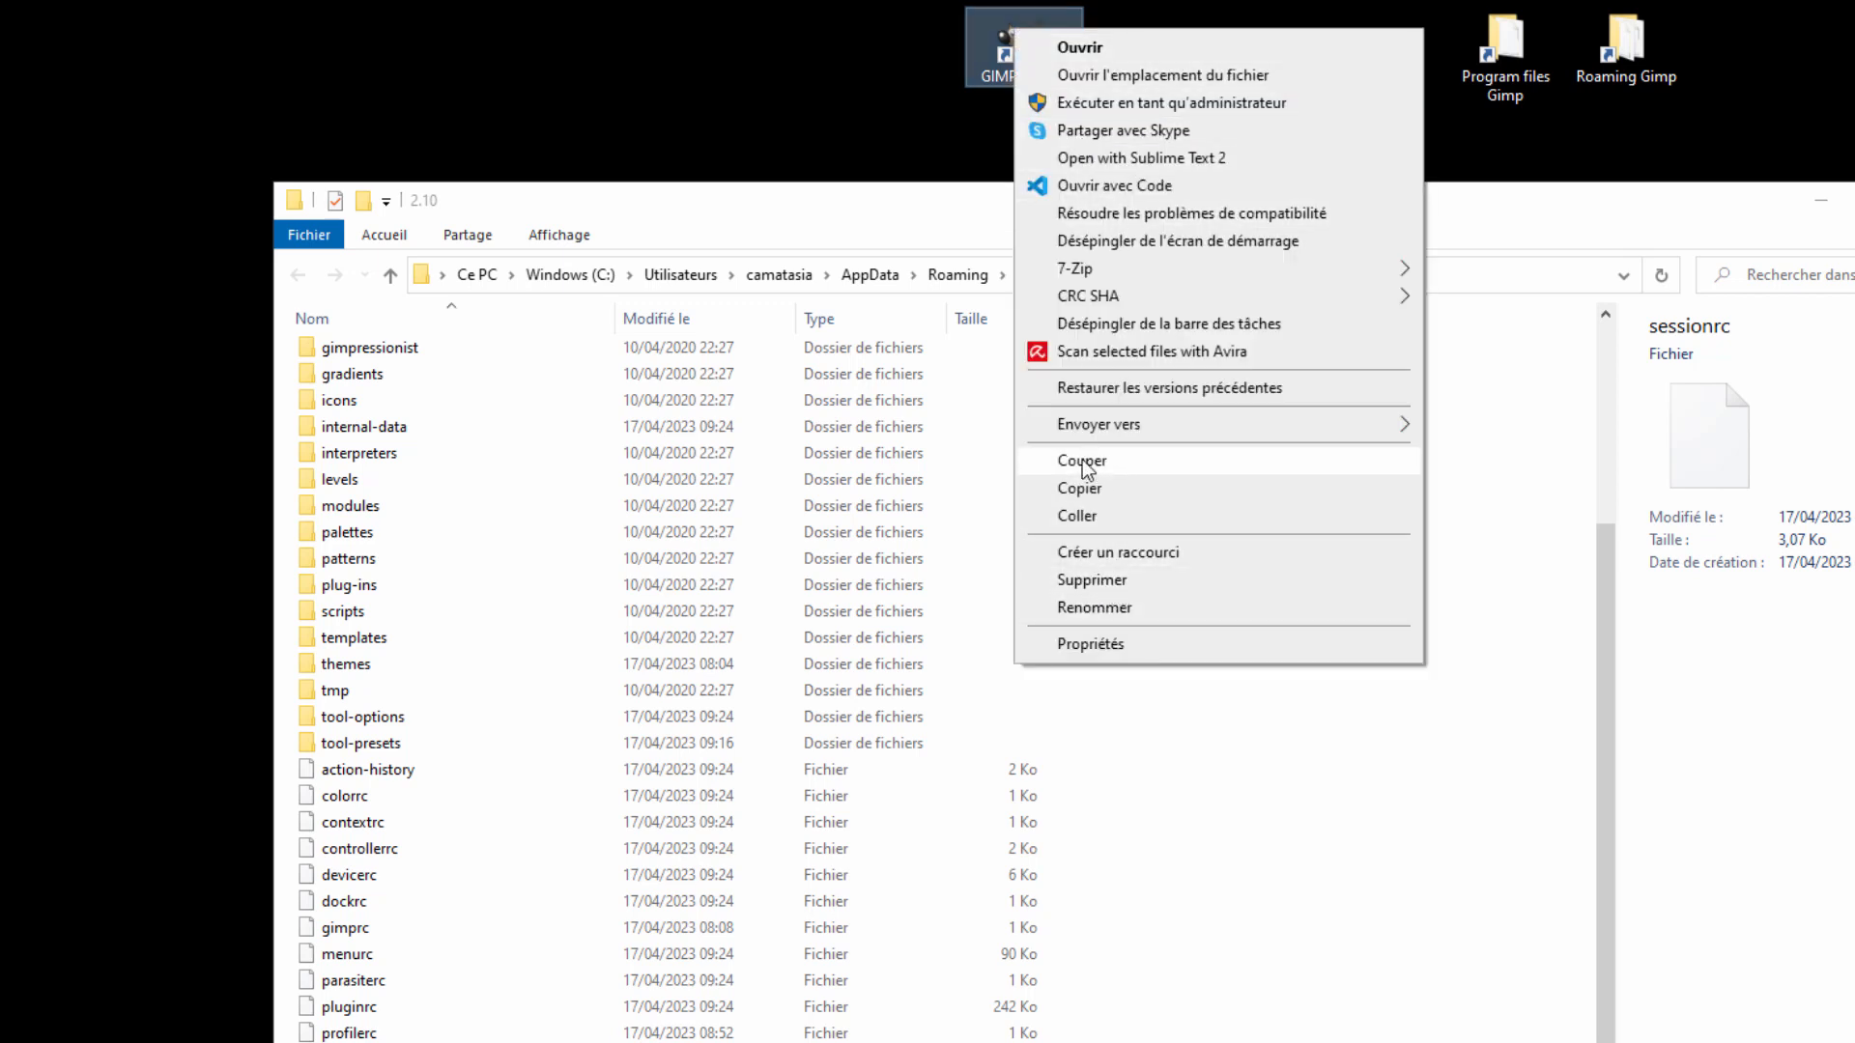
click(1078, 486)
right_click(1160, 50)
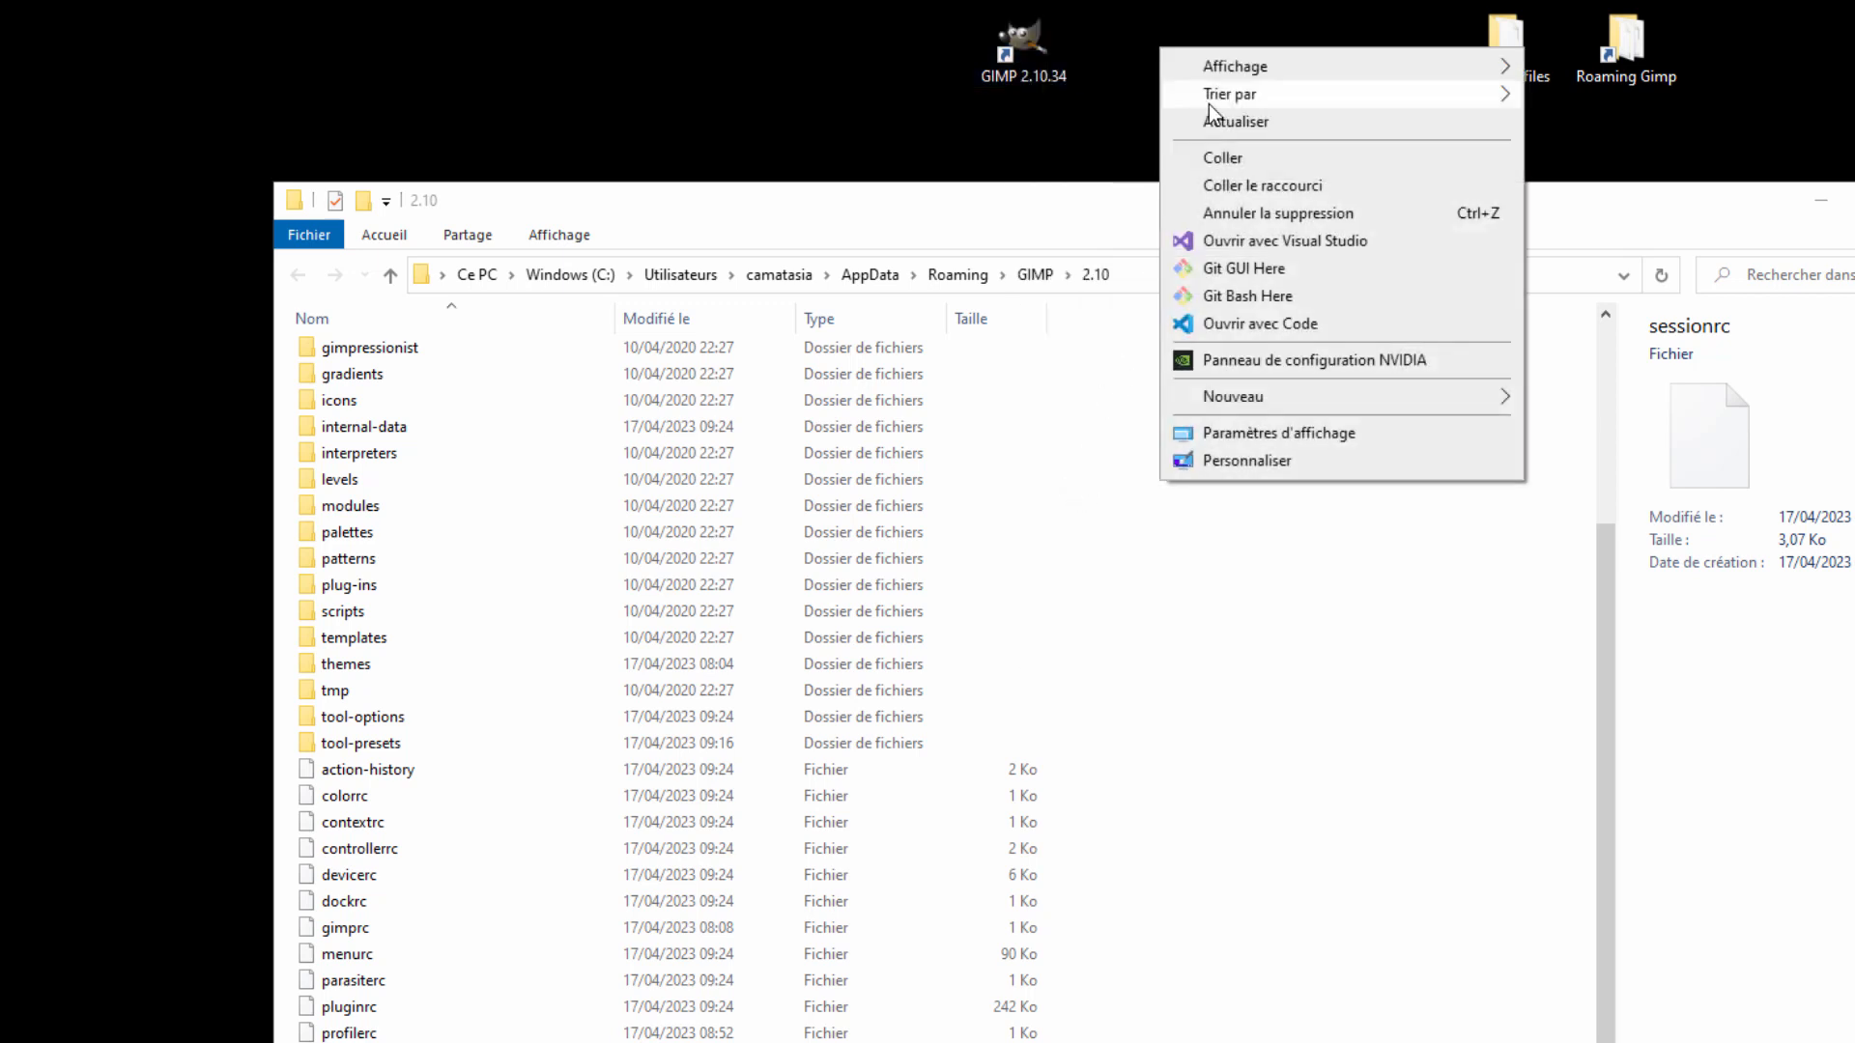
click(1224, 157)
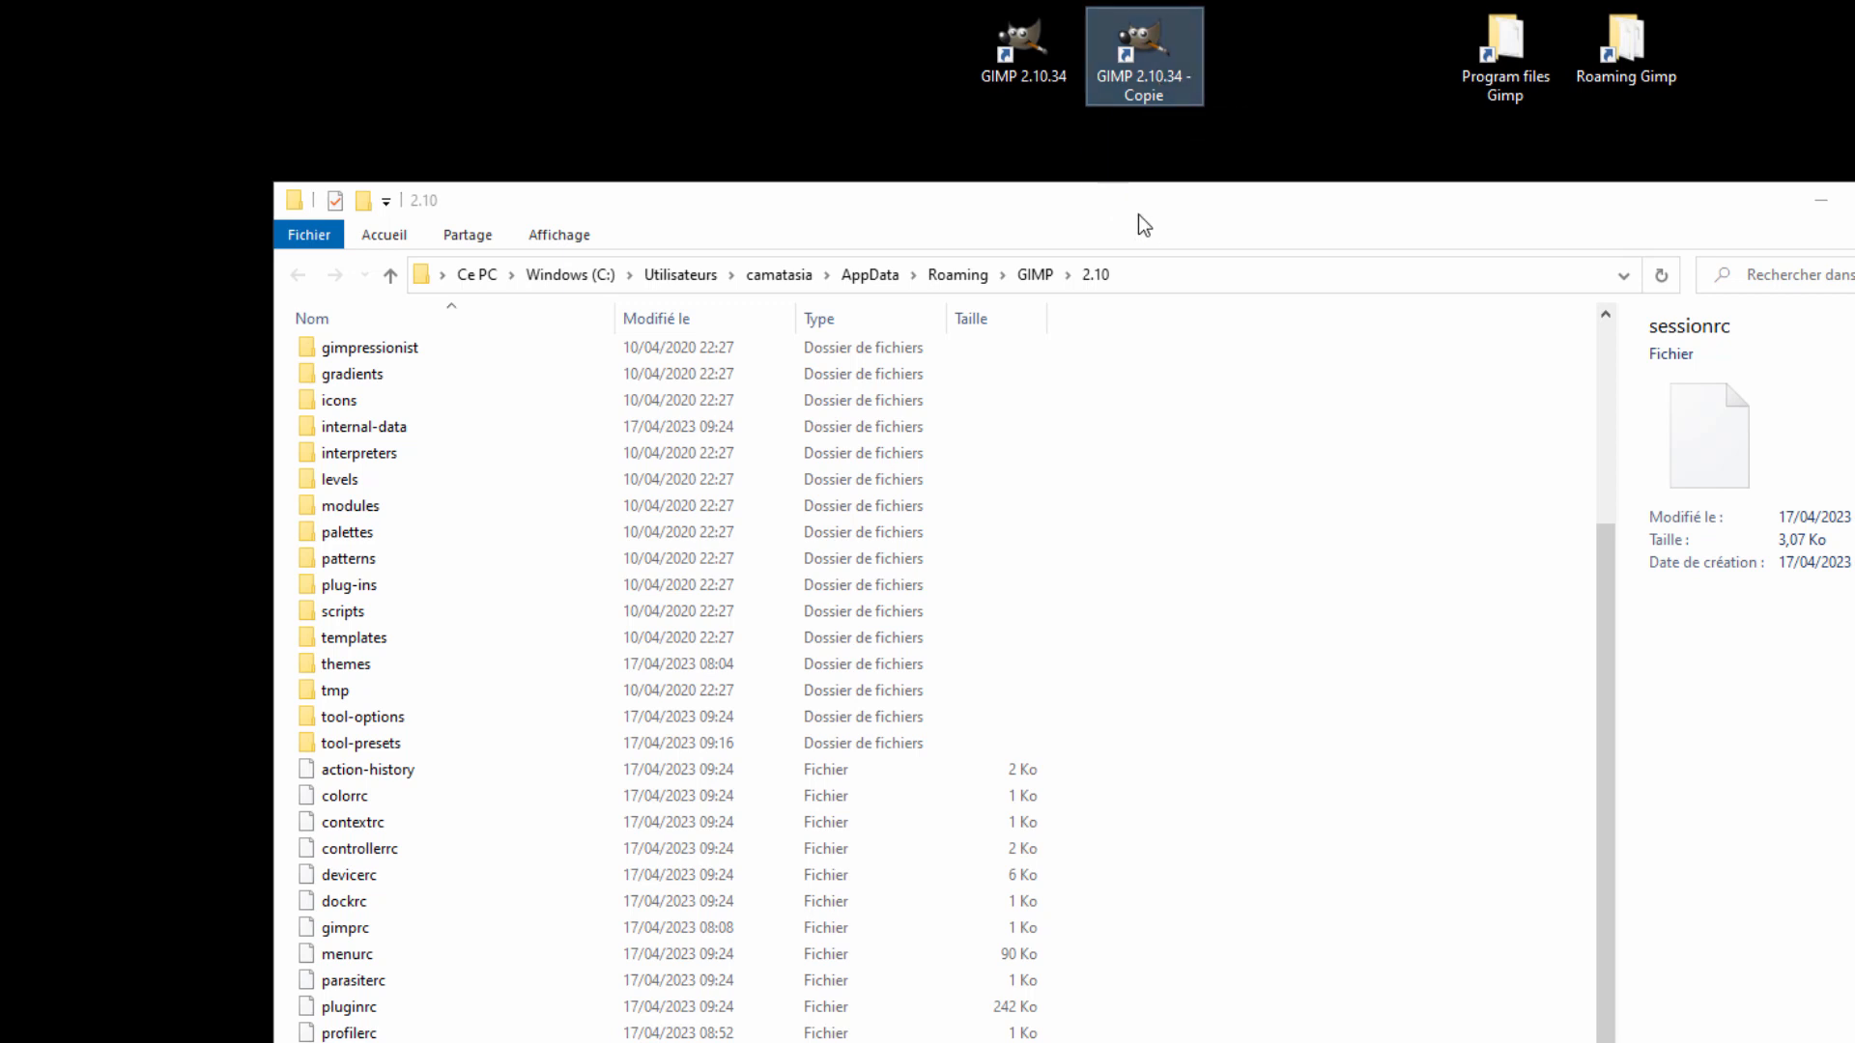
- Rename the copied GIMP shortcut as "Gimp test de session"
key(F2)
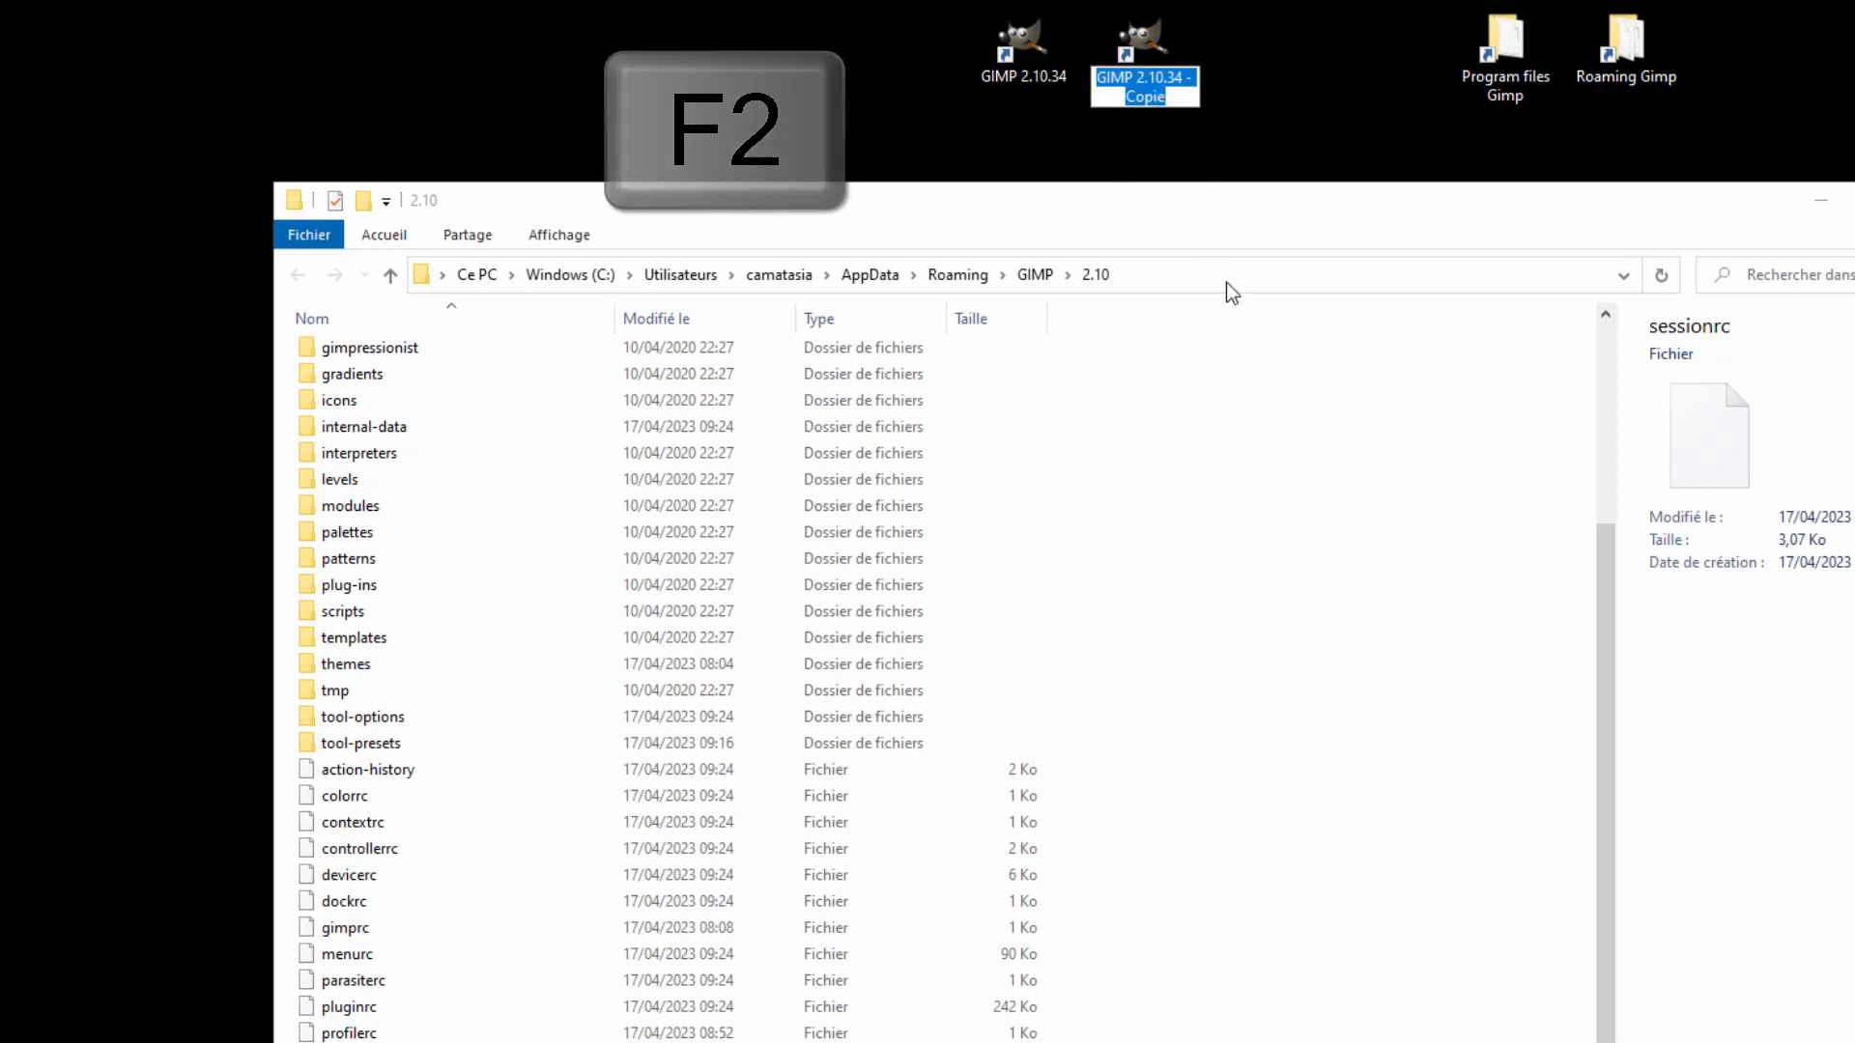
text(Gimp e)
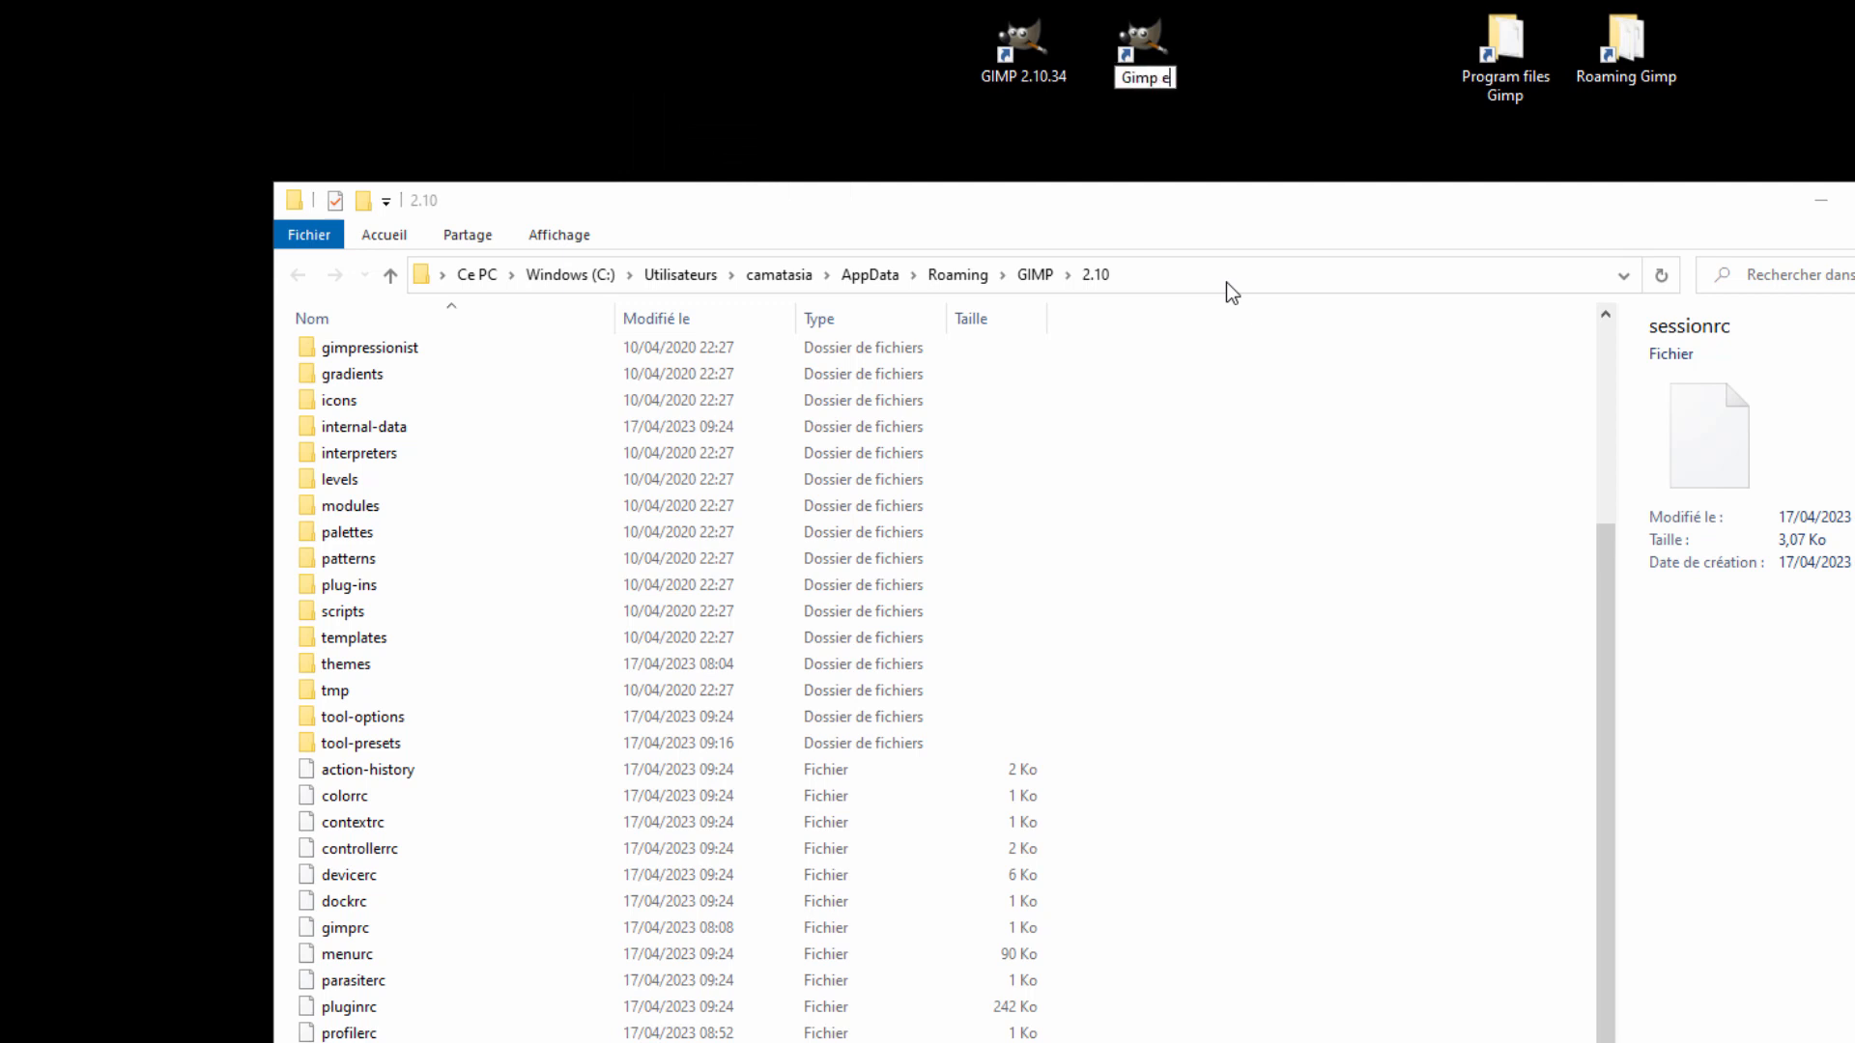
key(BackSpace)
text(test de session)
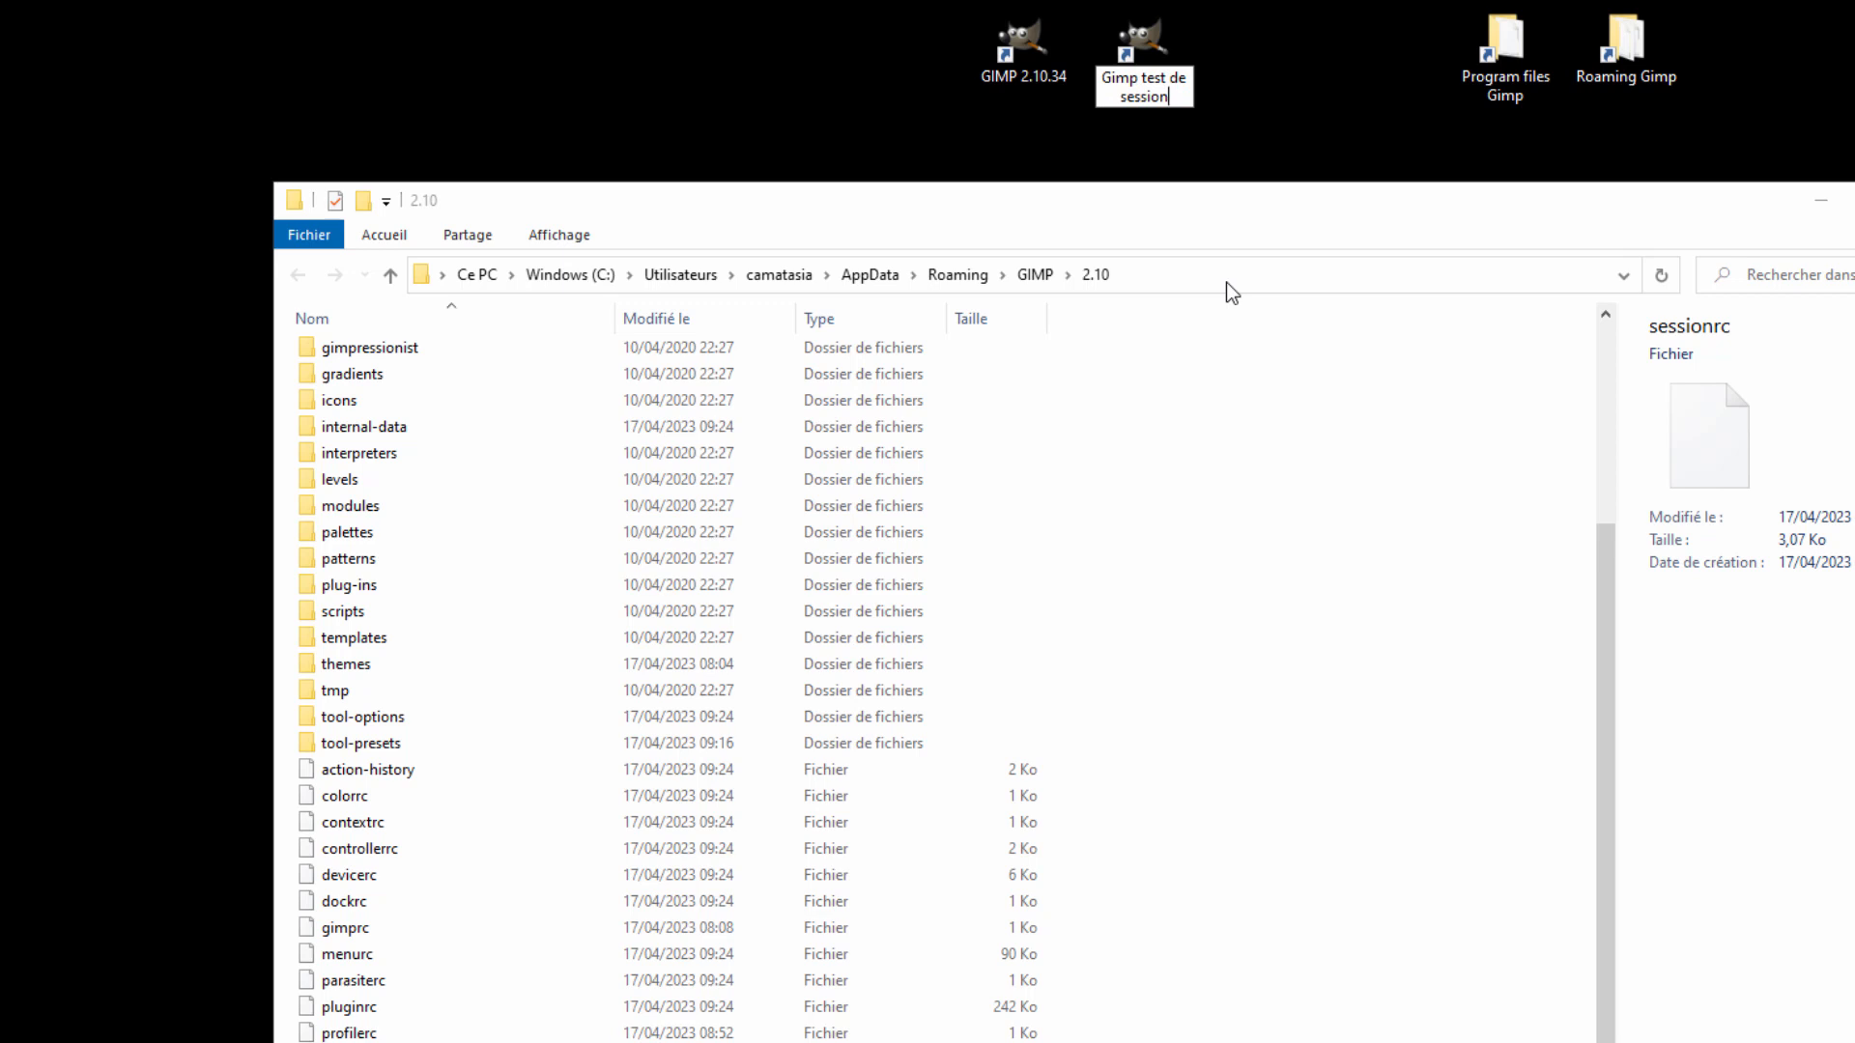
key(Return)
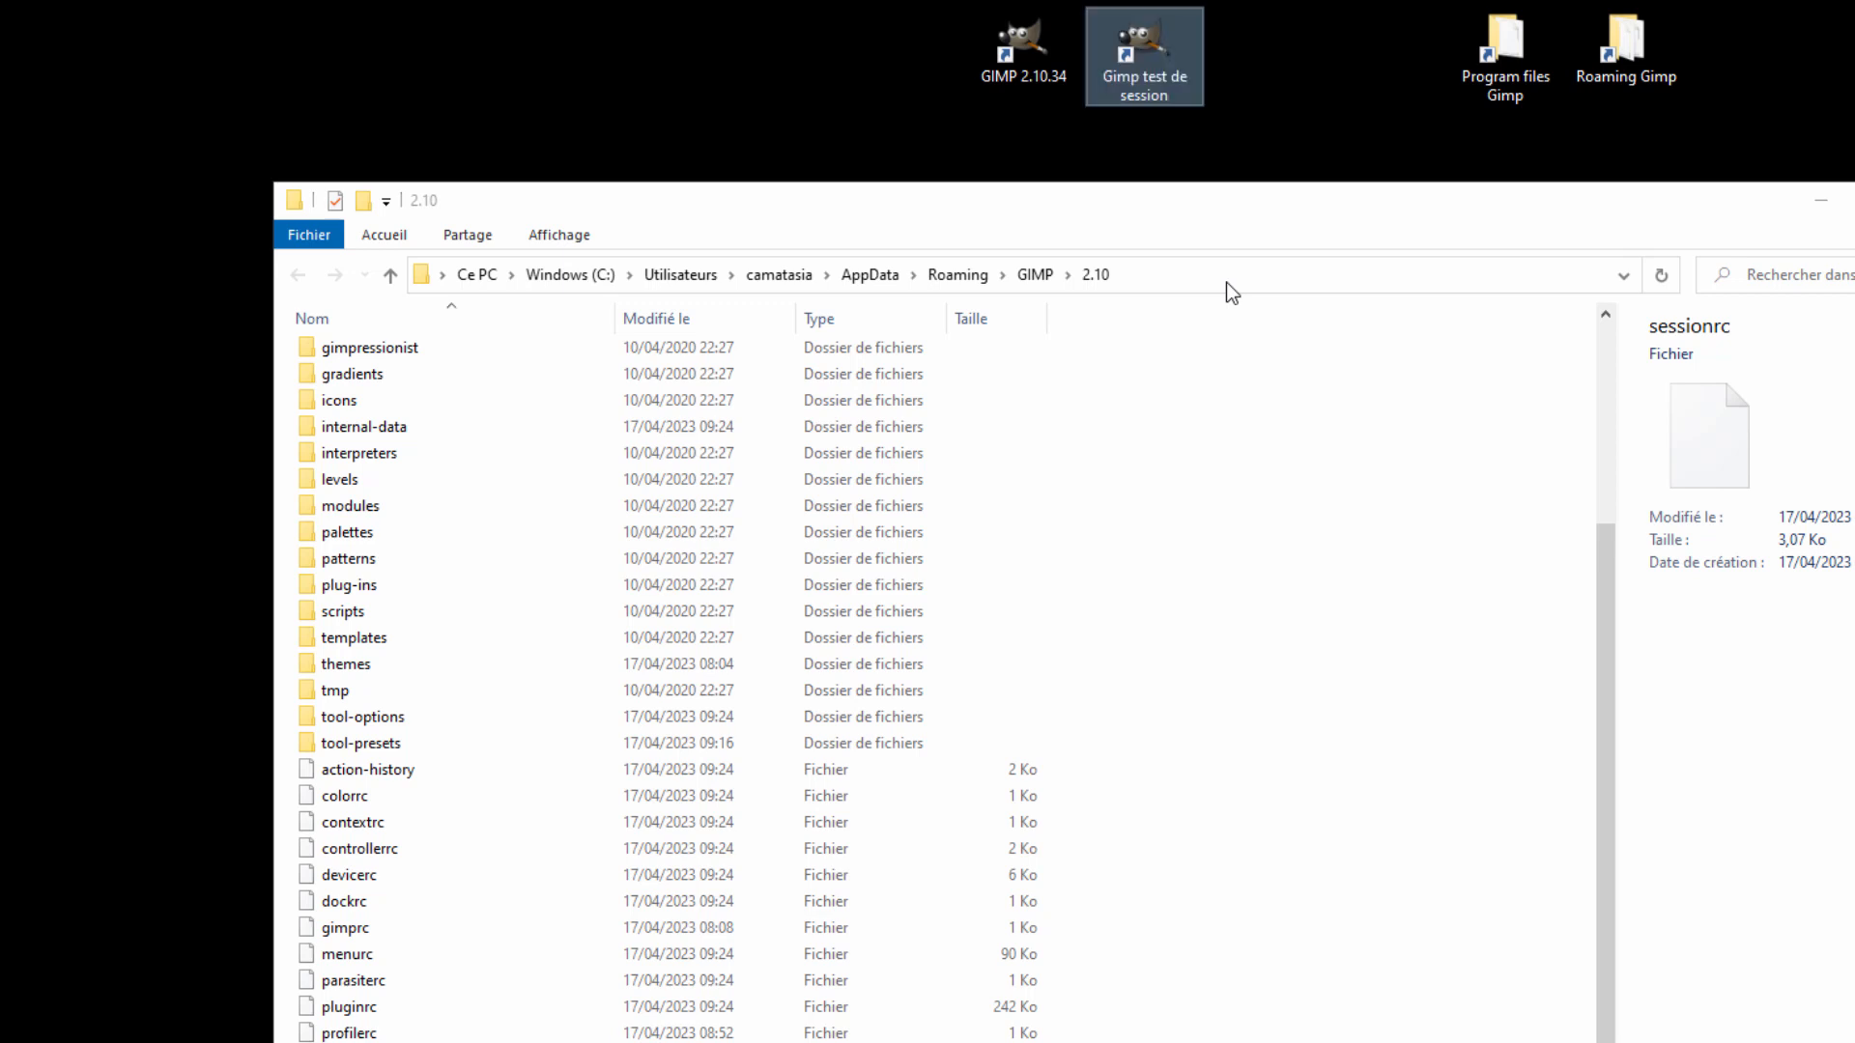
- Append --session testsession to the target of the Gimp test de session desktop shortcut and save its properties
right_click(1139, 56)
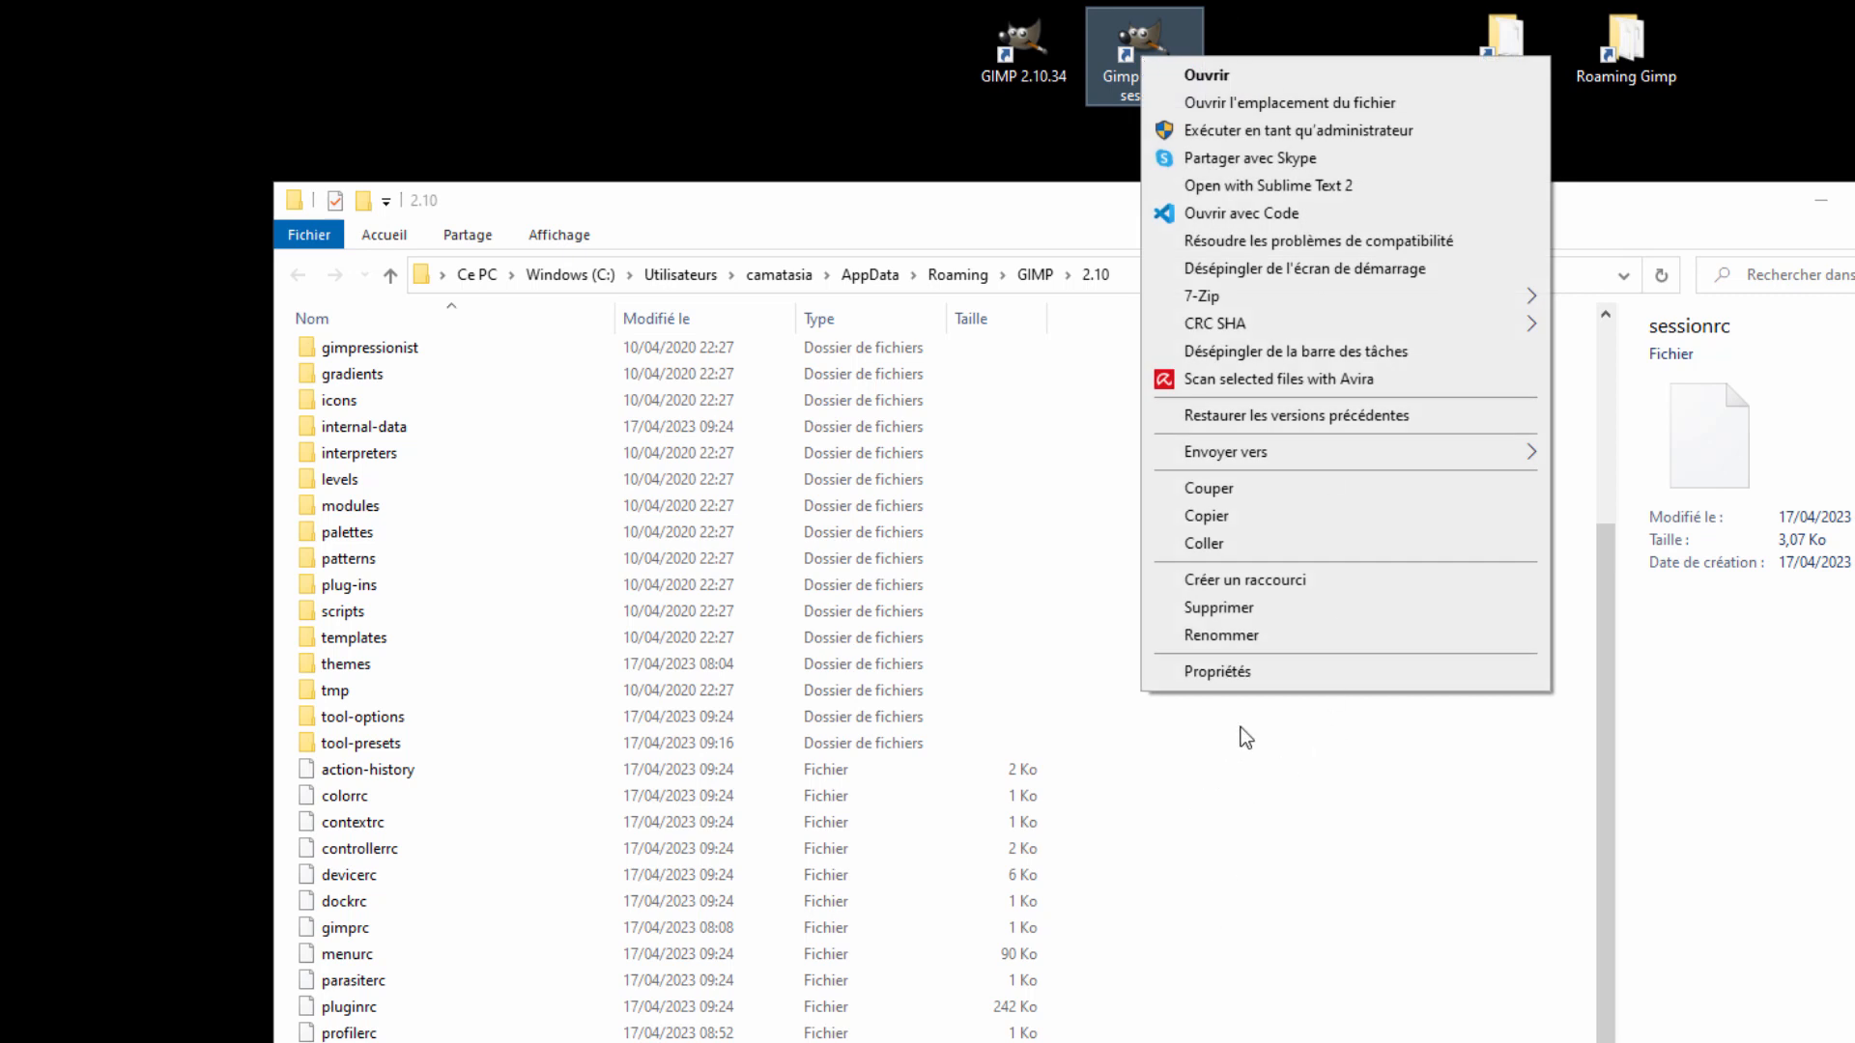
click(1248, 674)
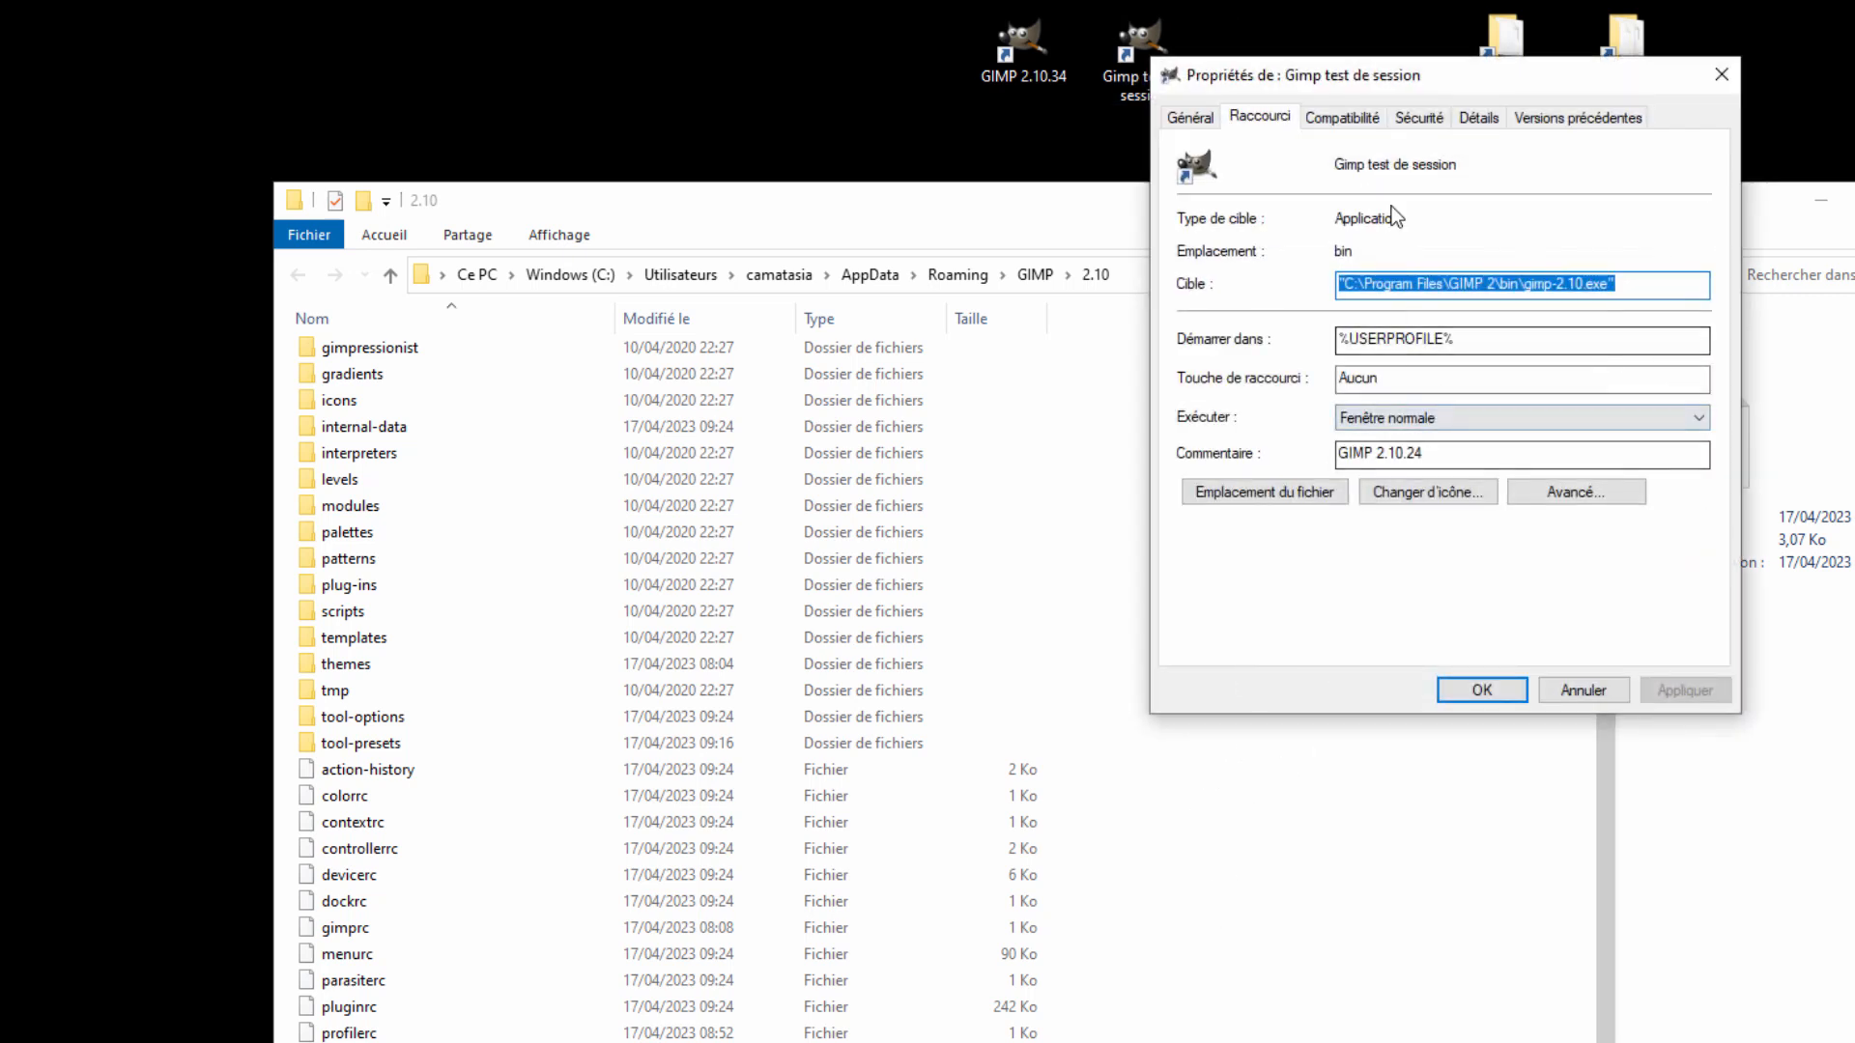
drag(1505, 75, 1438, 161)
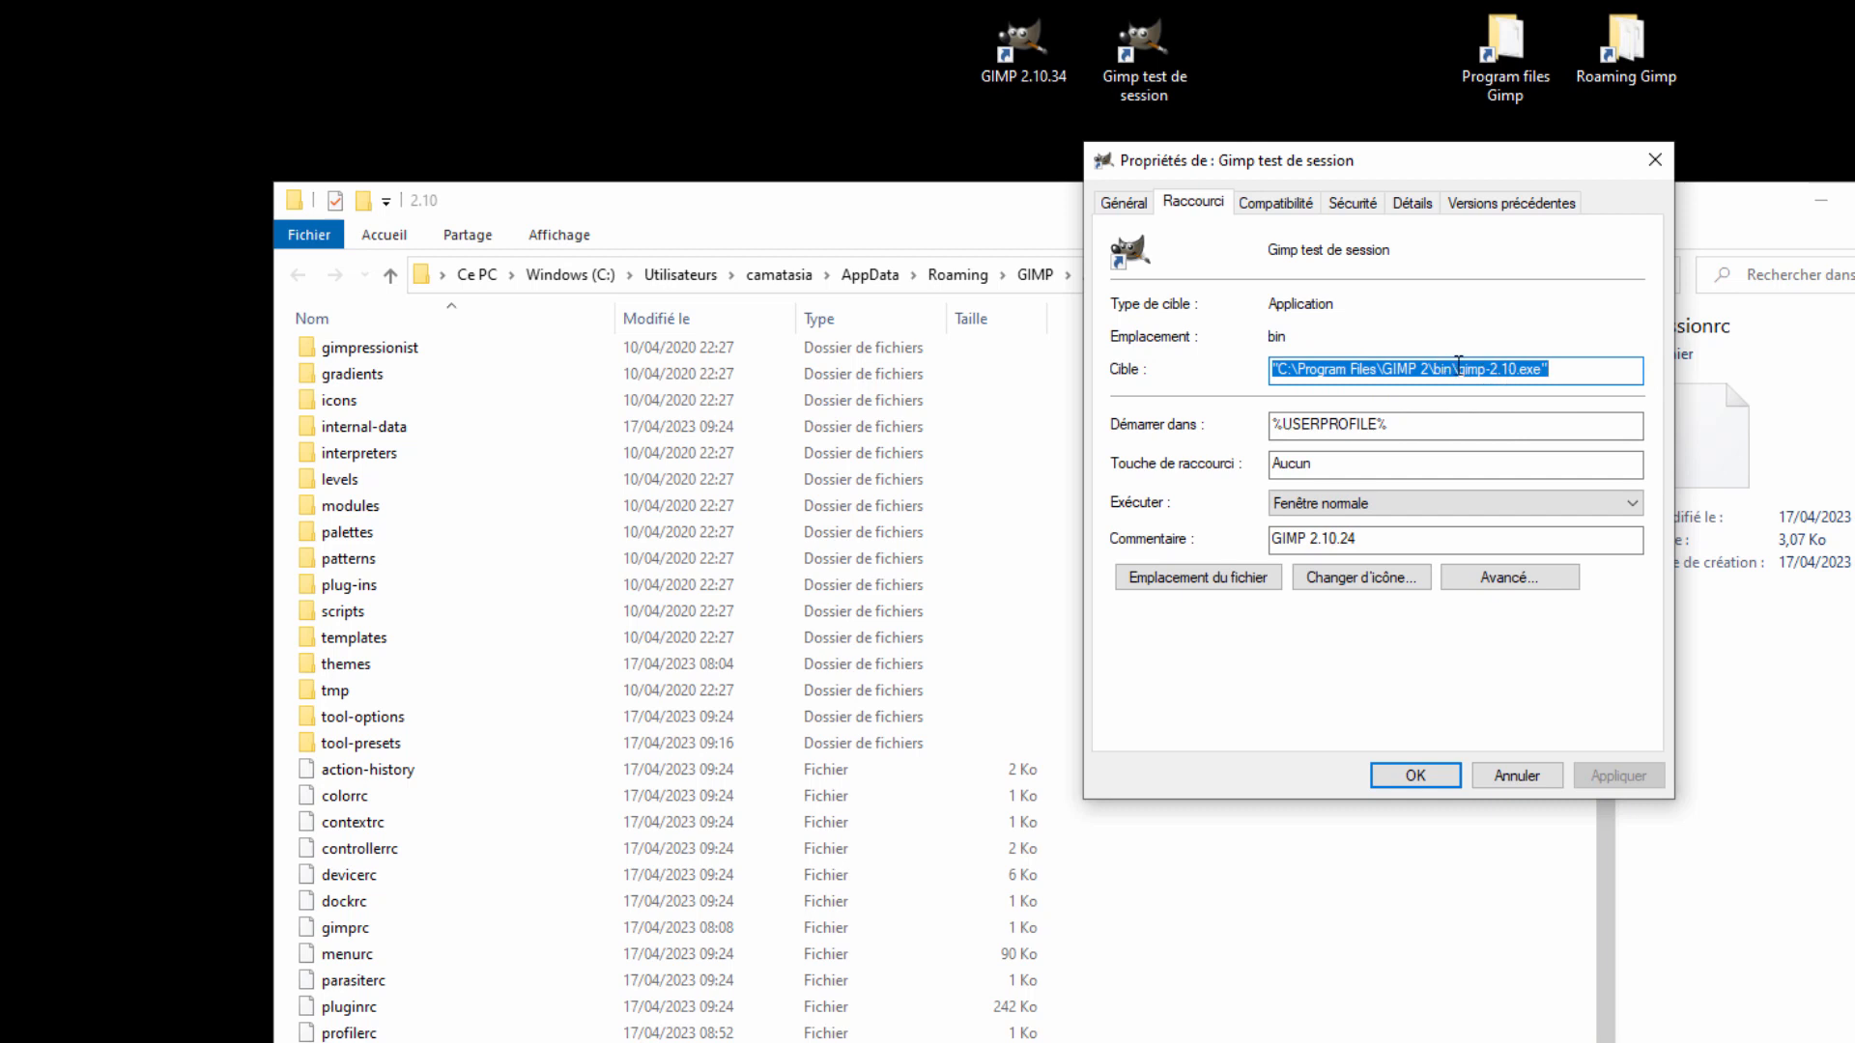
click(1558, 368)
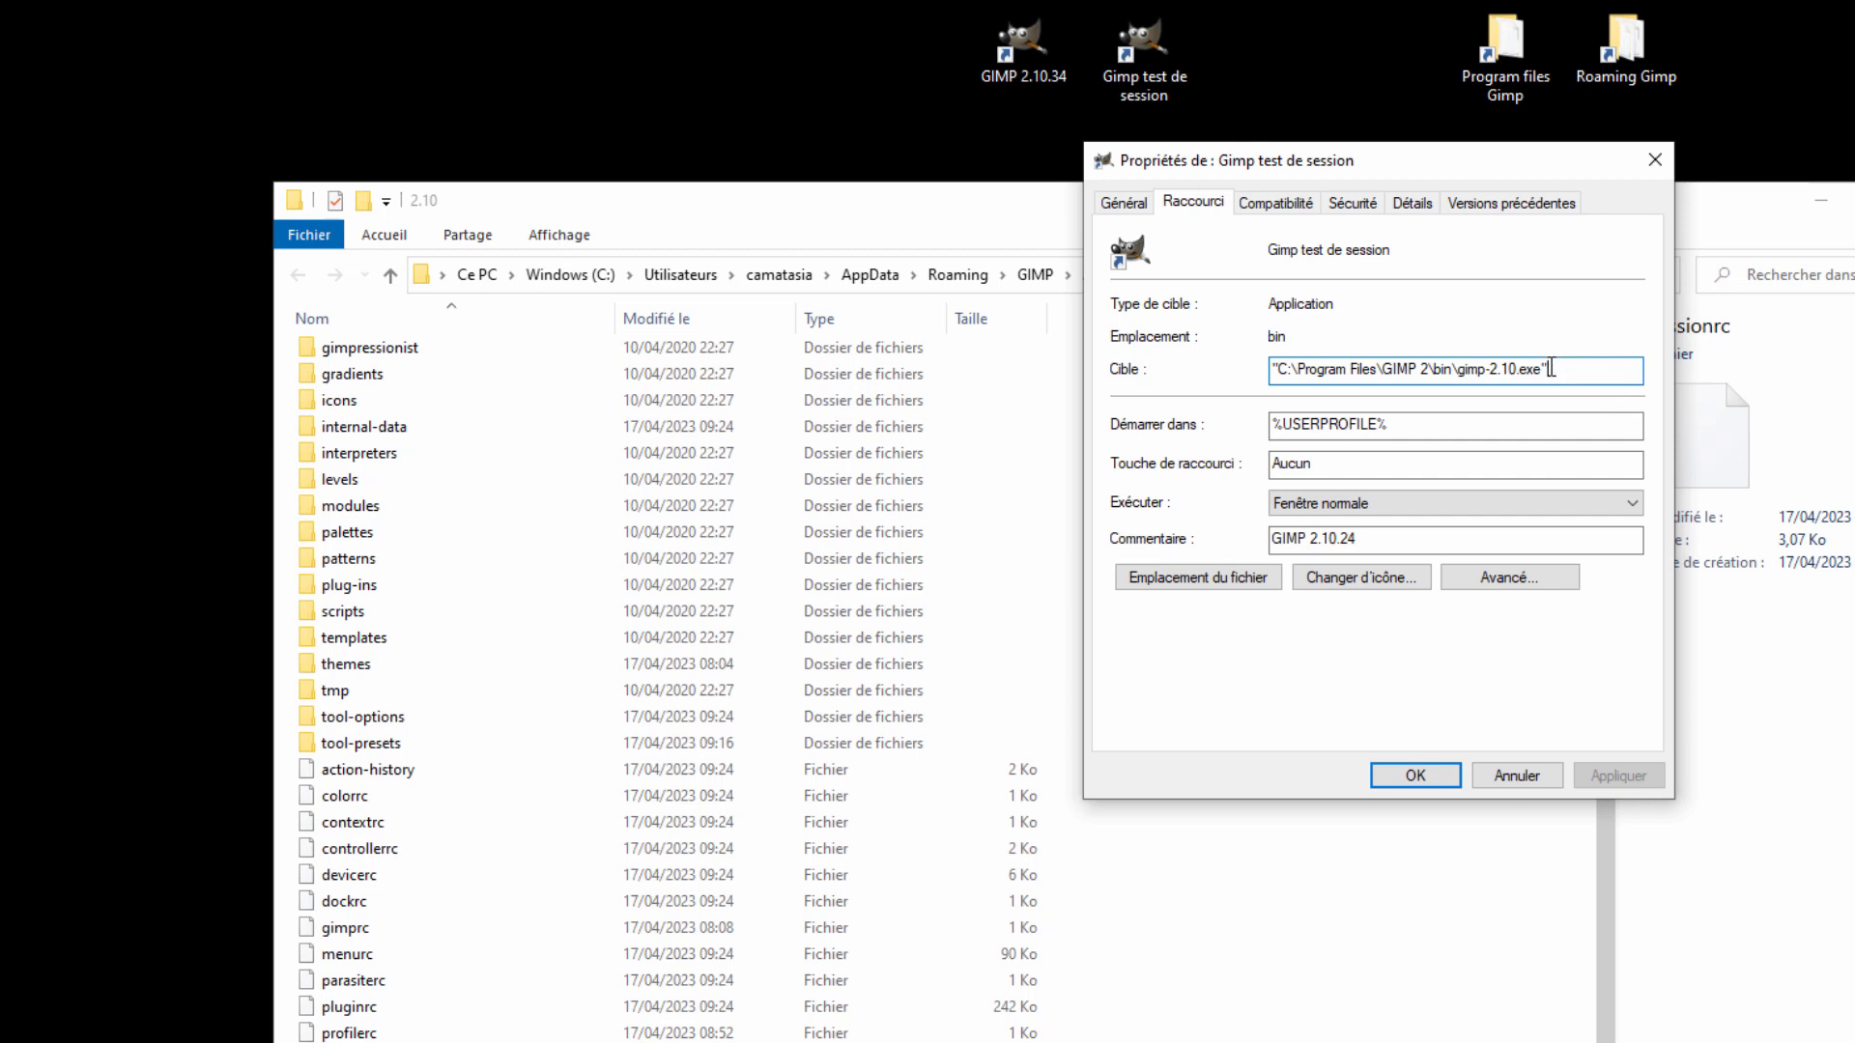
drag(1552, 365, 1553, 368)
text(--)
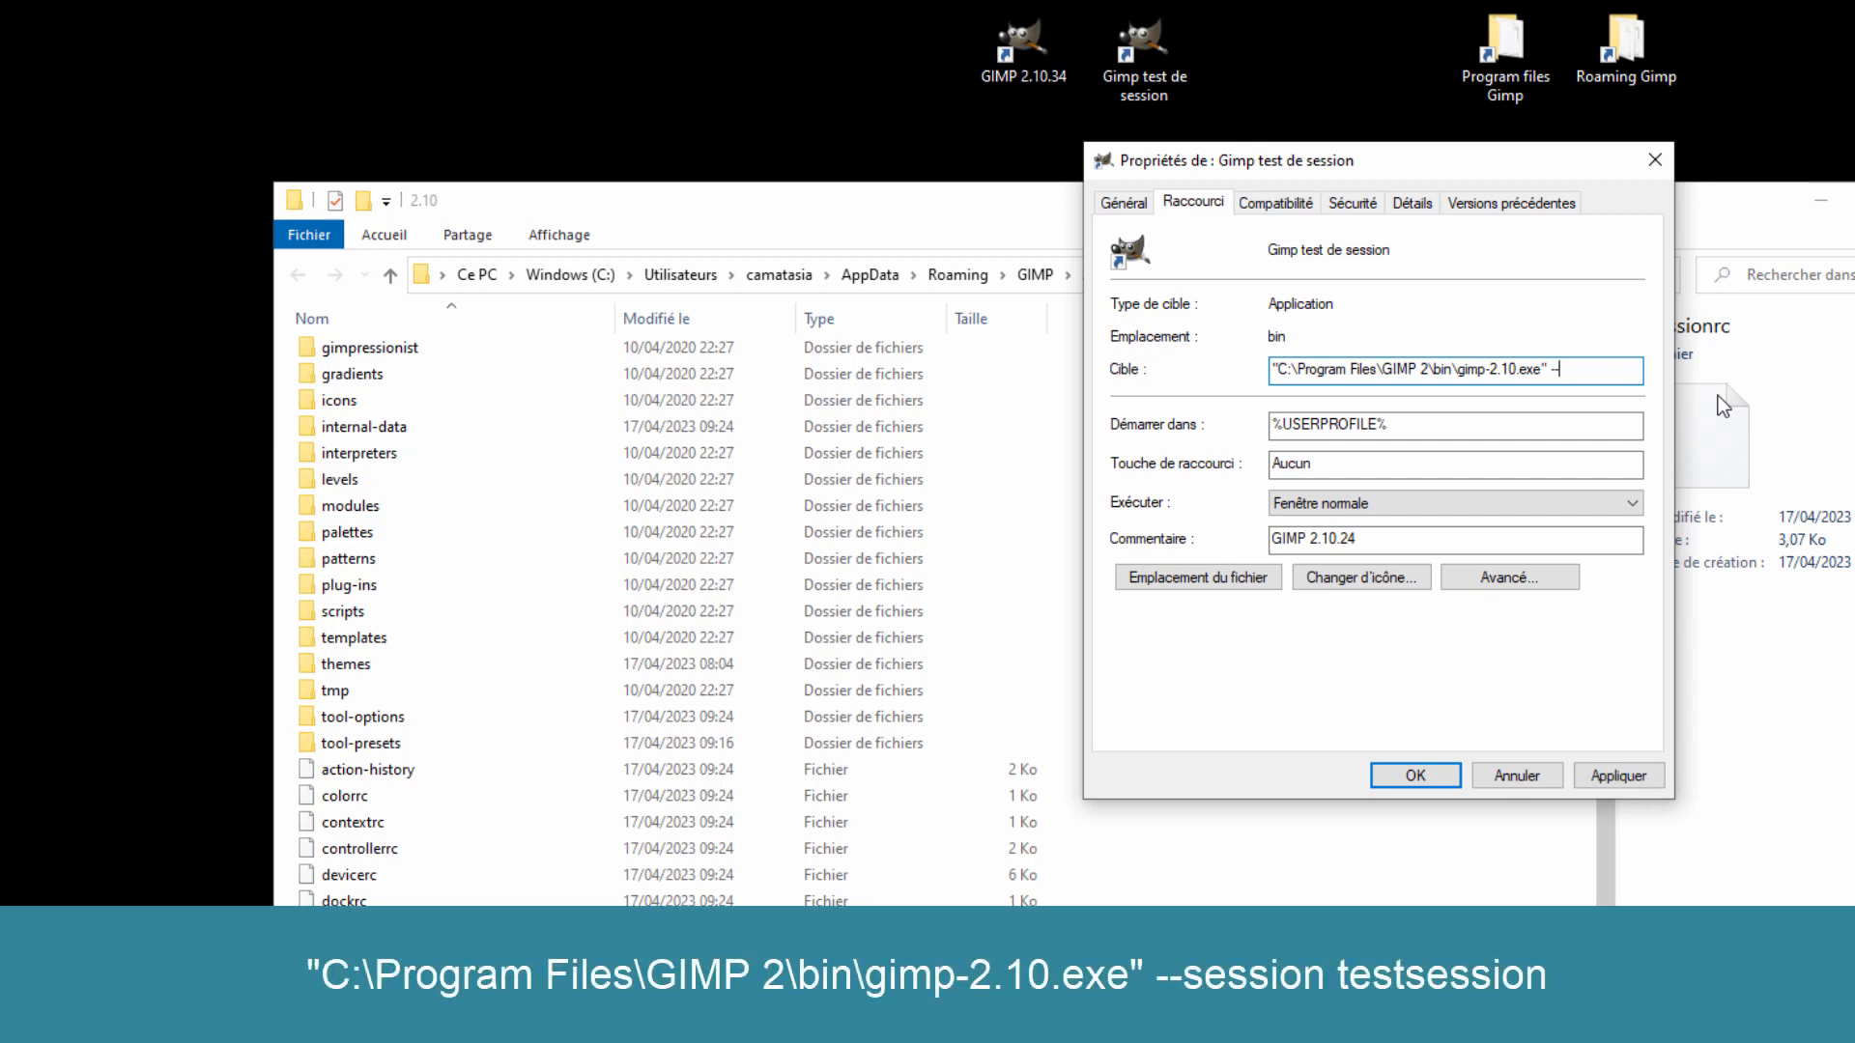
text(session)
text(testsessi)
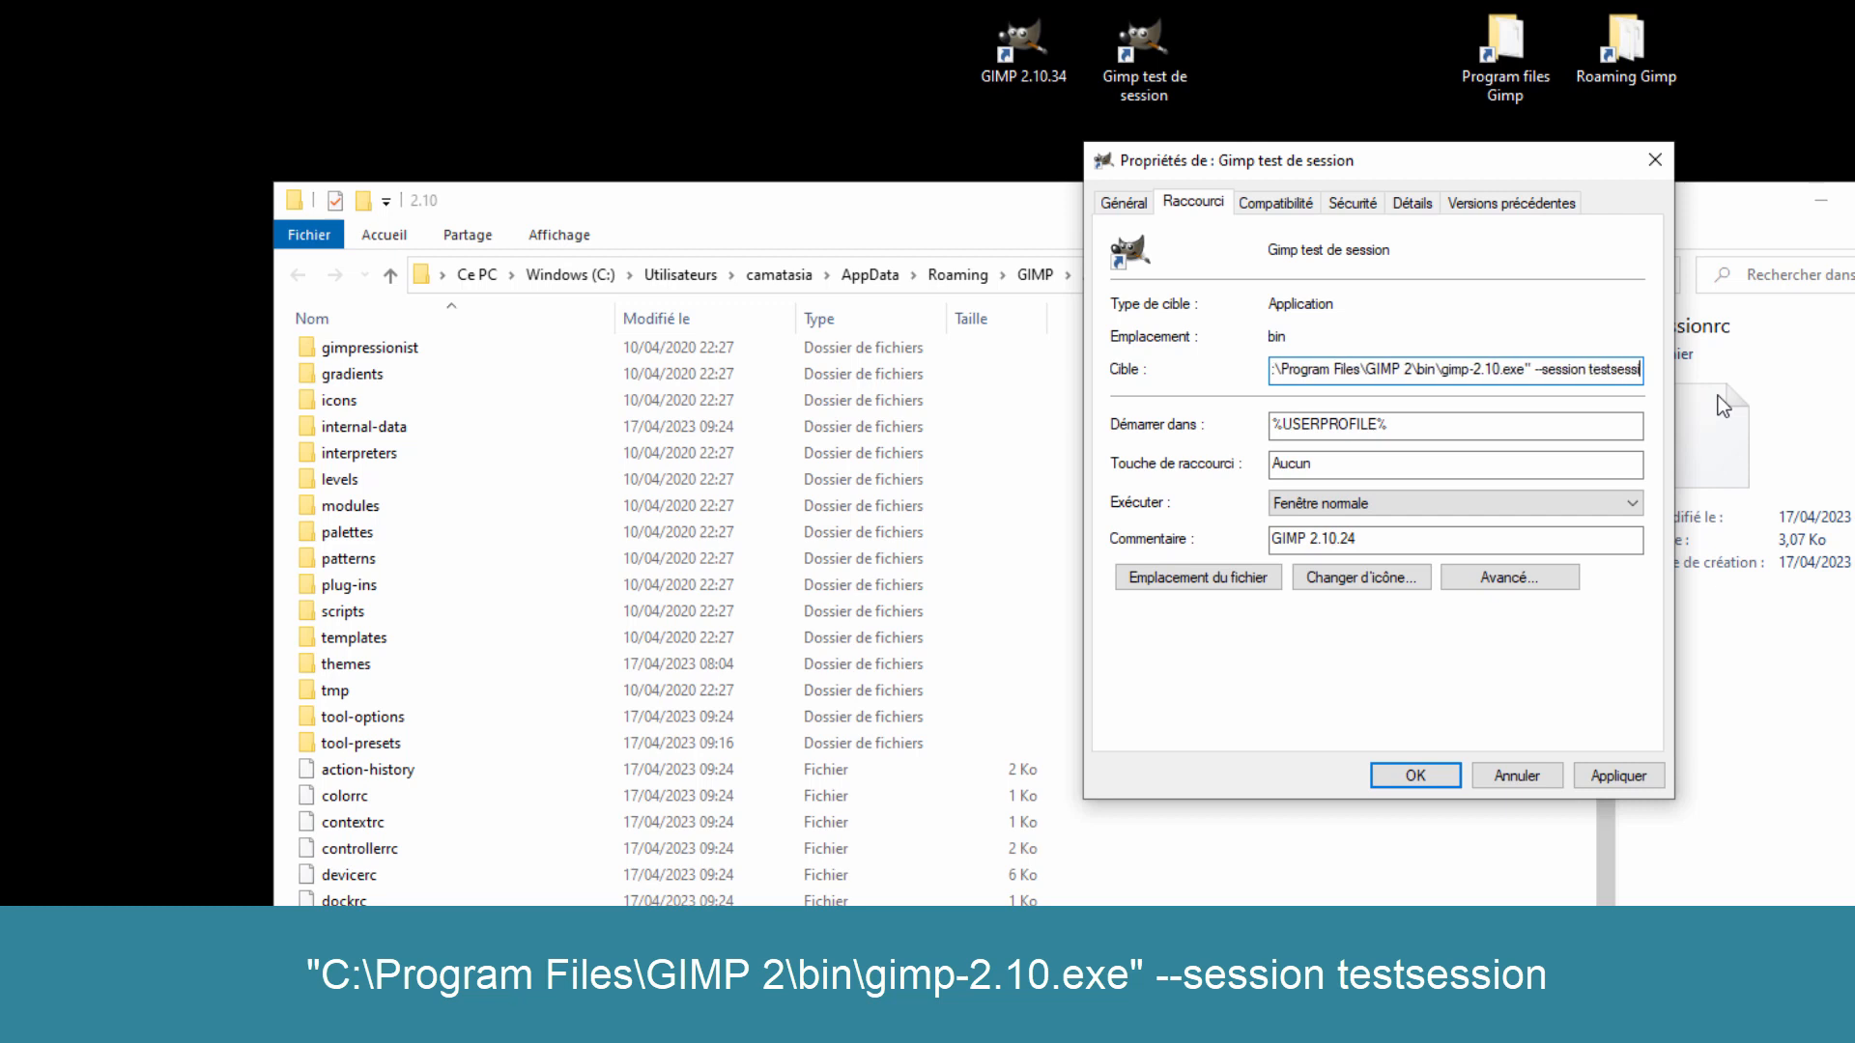
text(on)
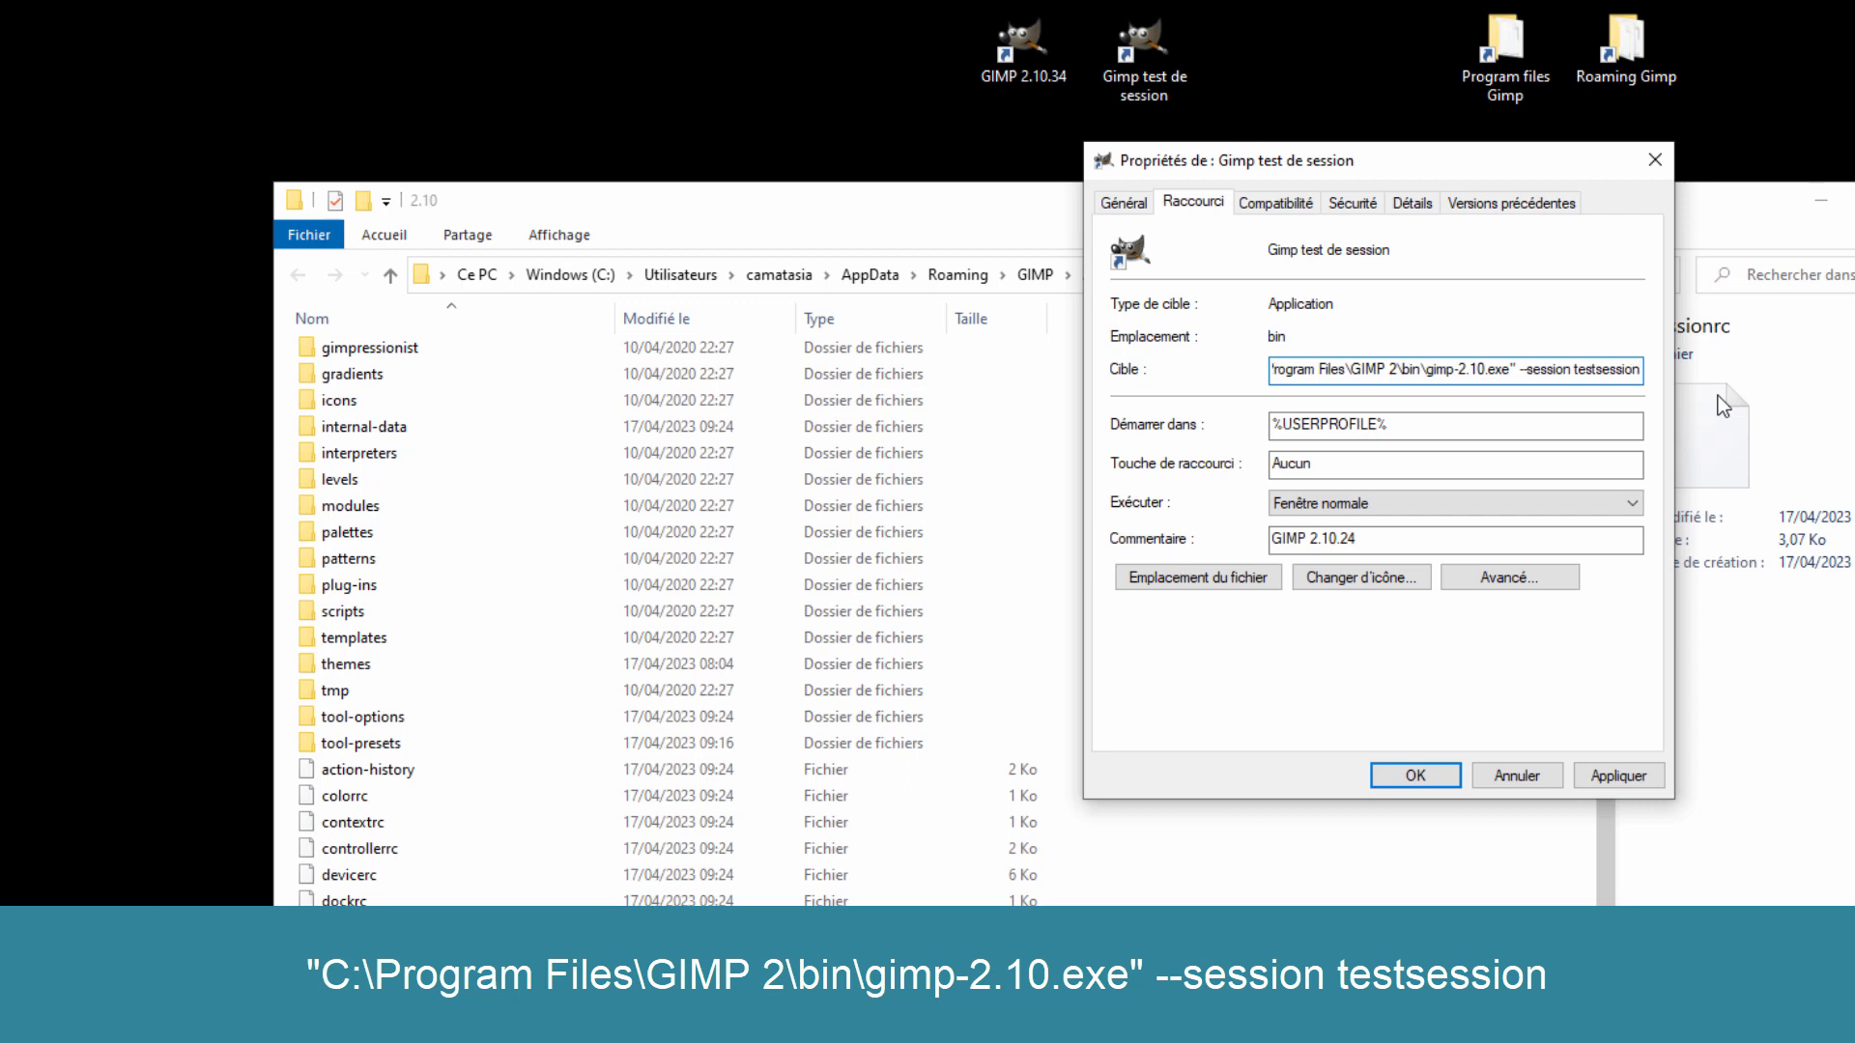
click(1632, 778)
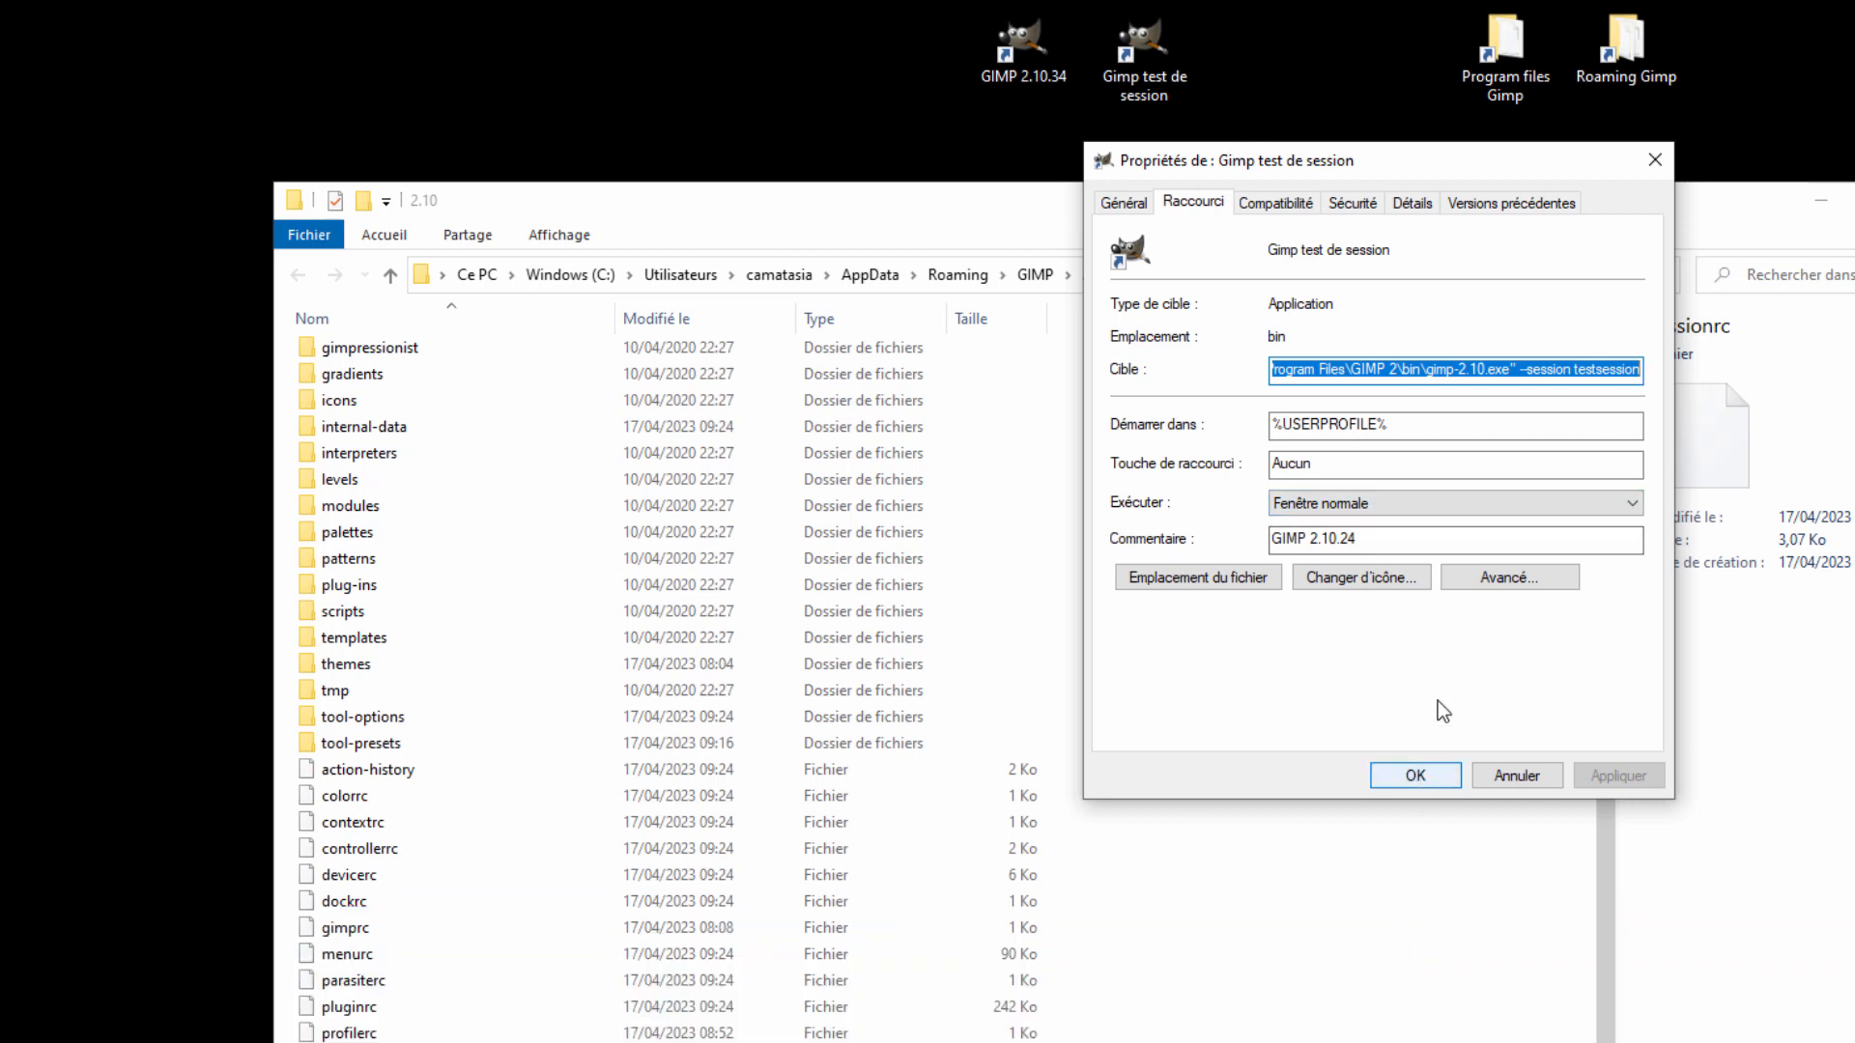
click(1515, 369)
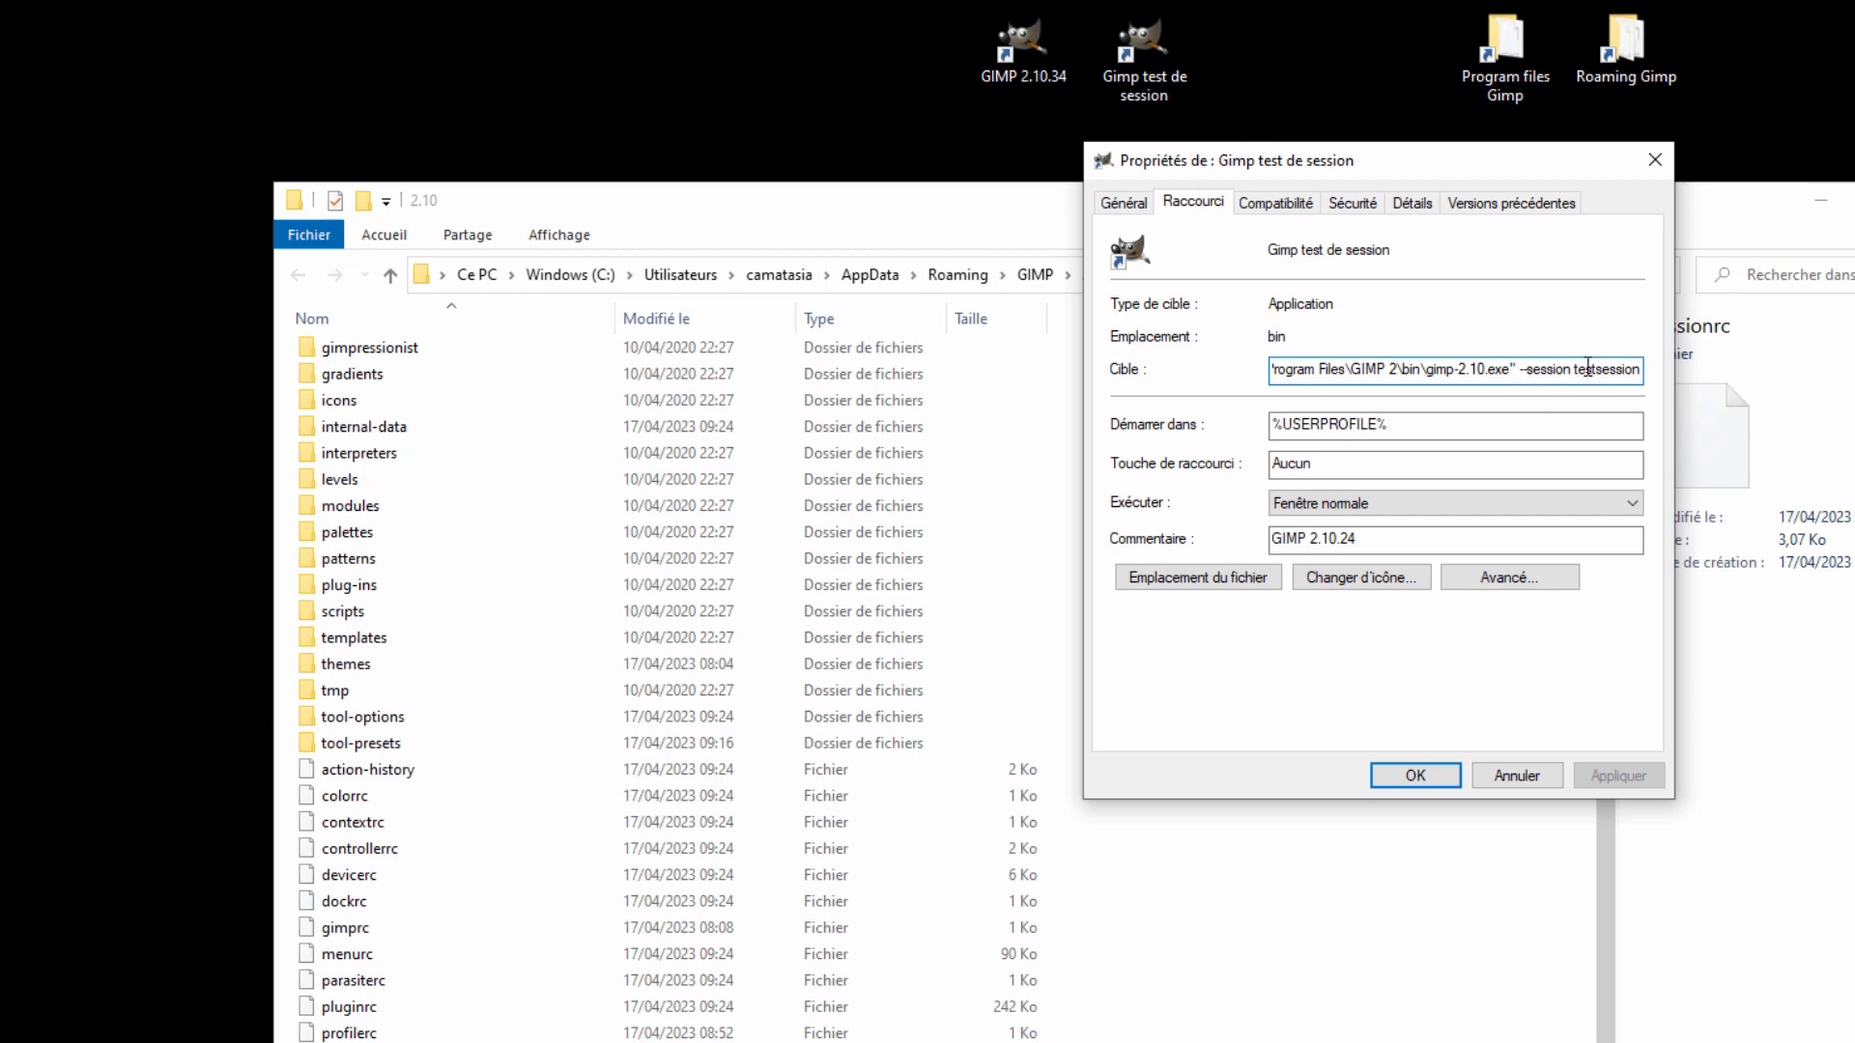
click(1395, 778)
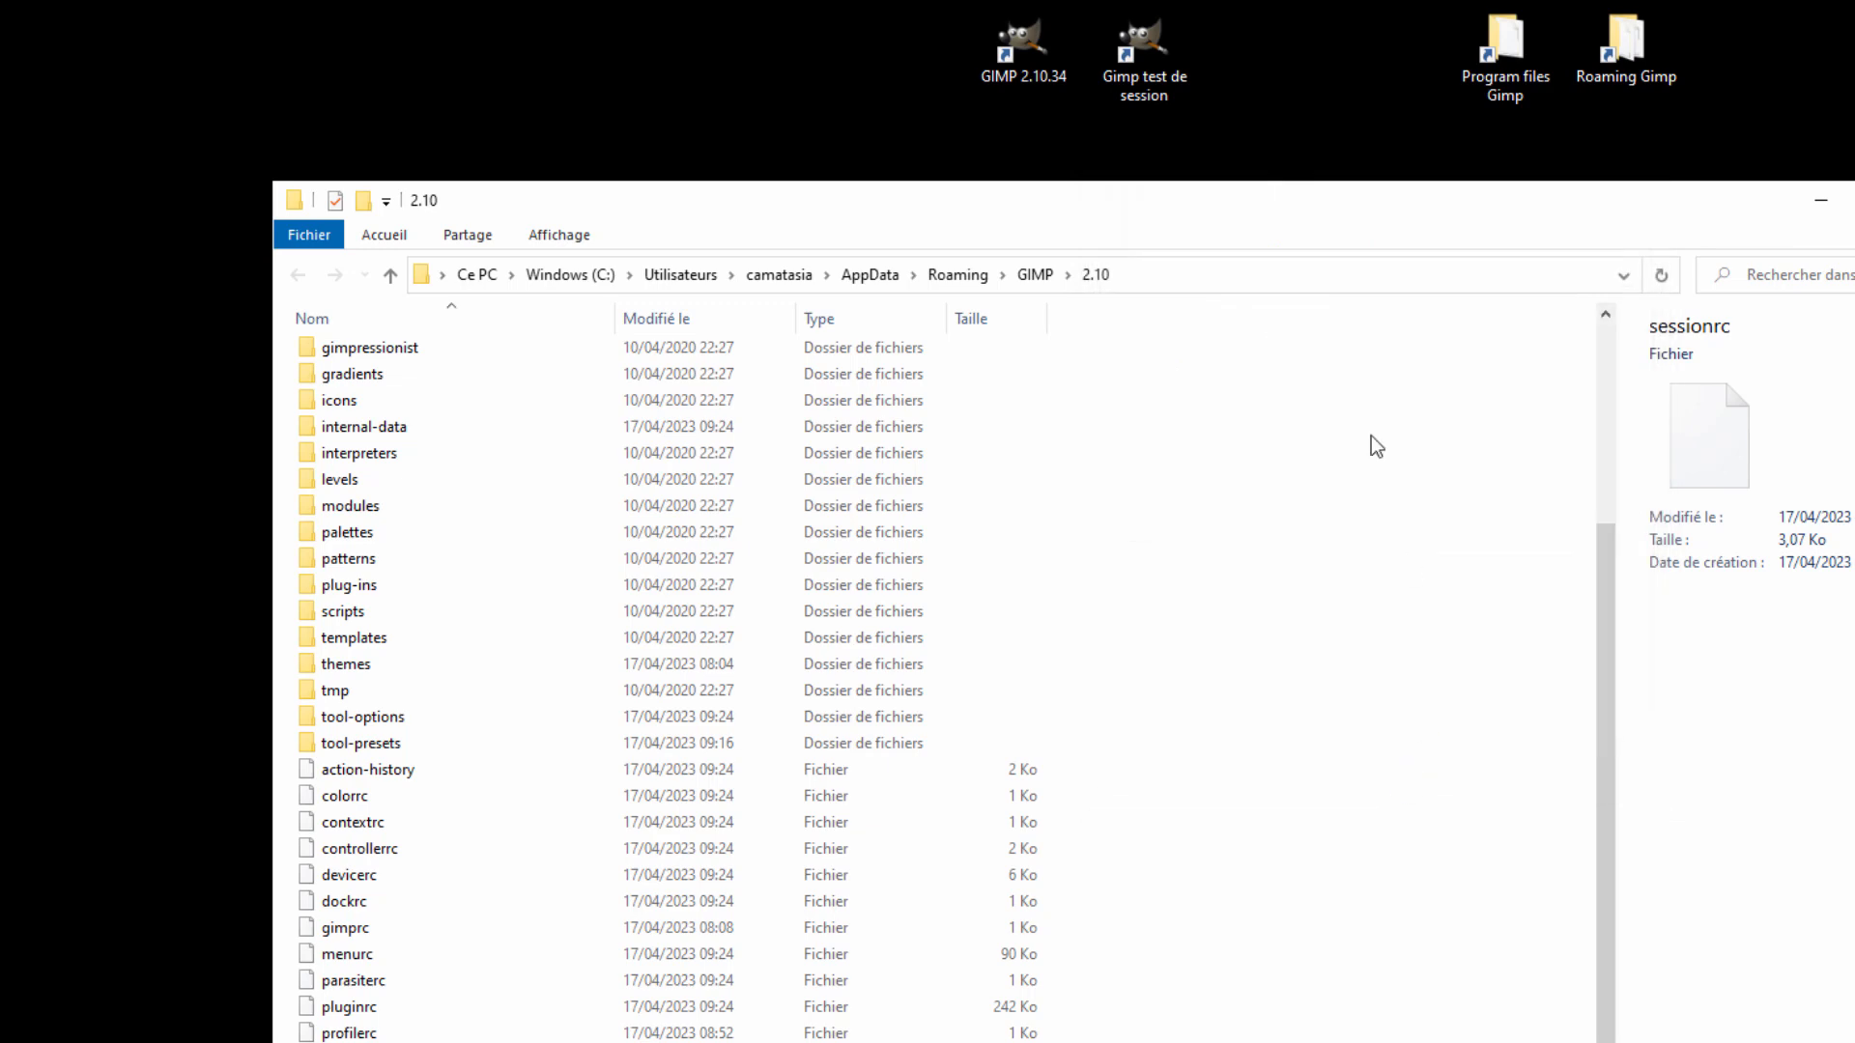
- Launch GIMP from the Gimp test de session shortcut, then minimize it and refresh the 2.10 folder to look for a new session file
double_click(1132, 53)
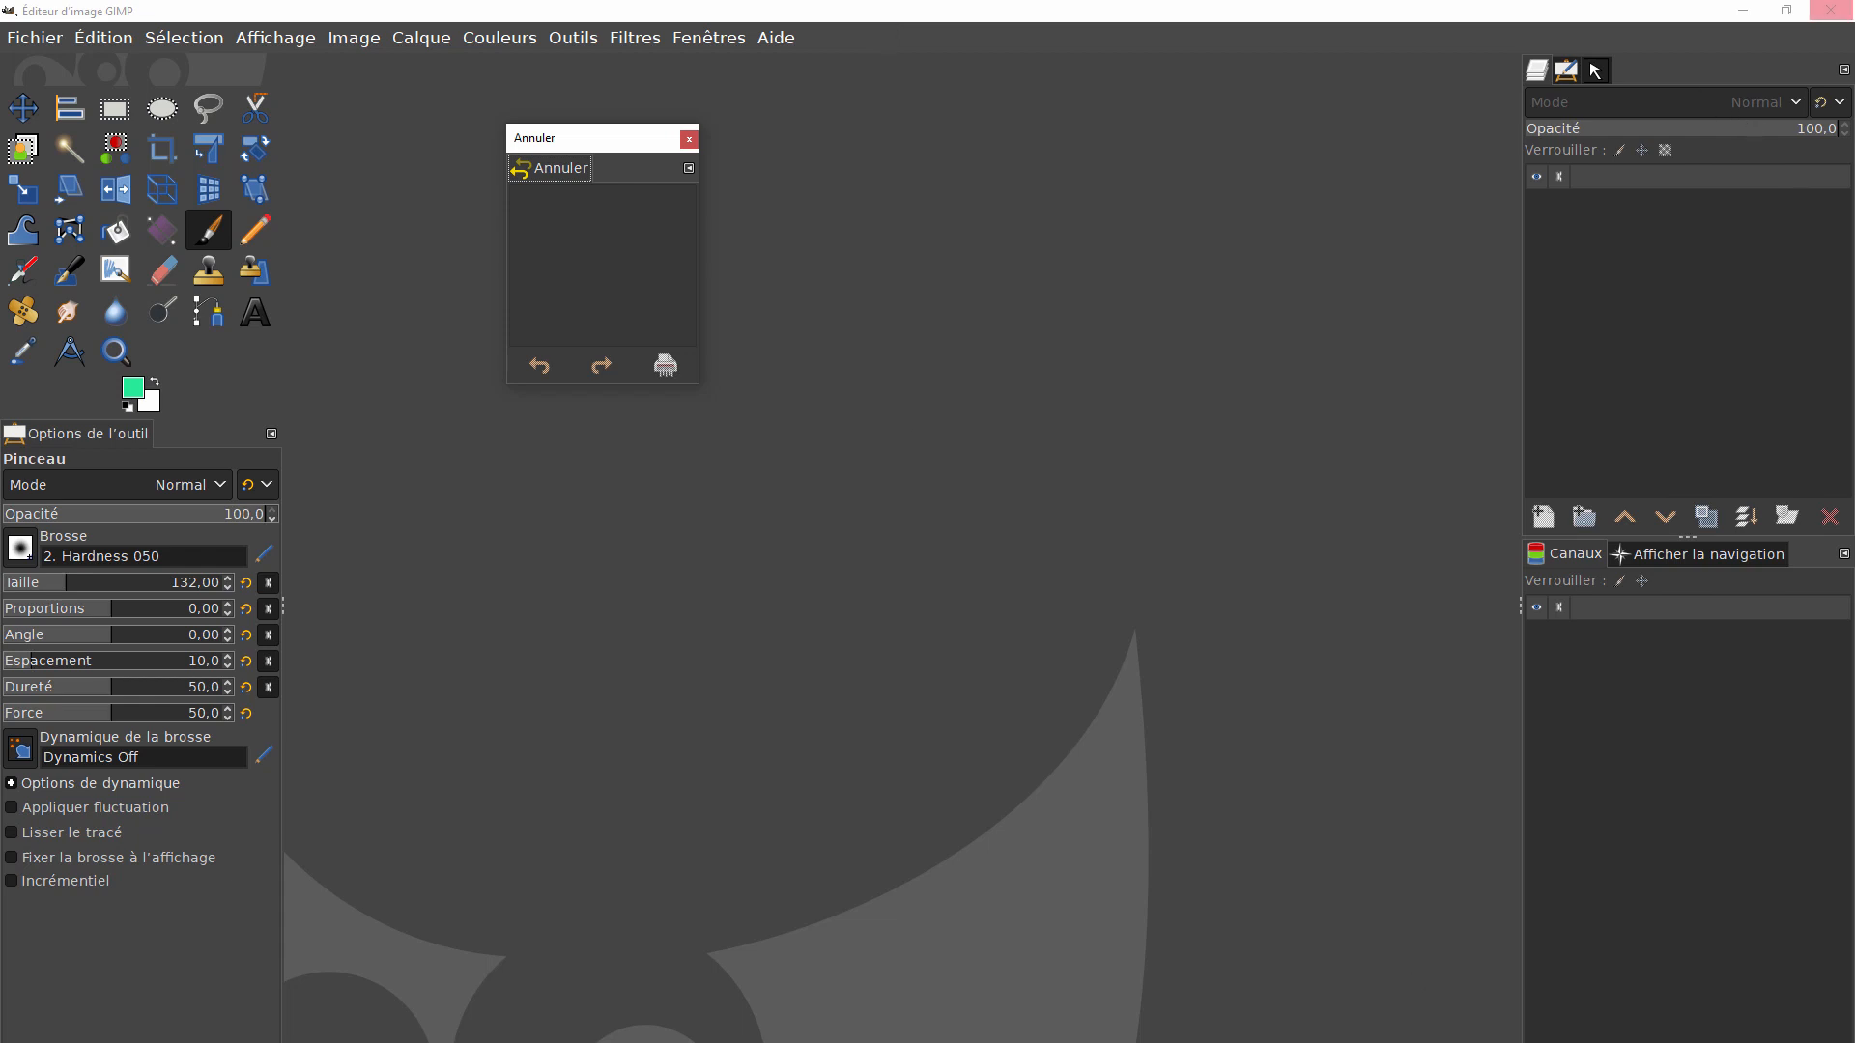
click(1746, 14)
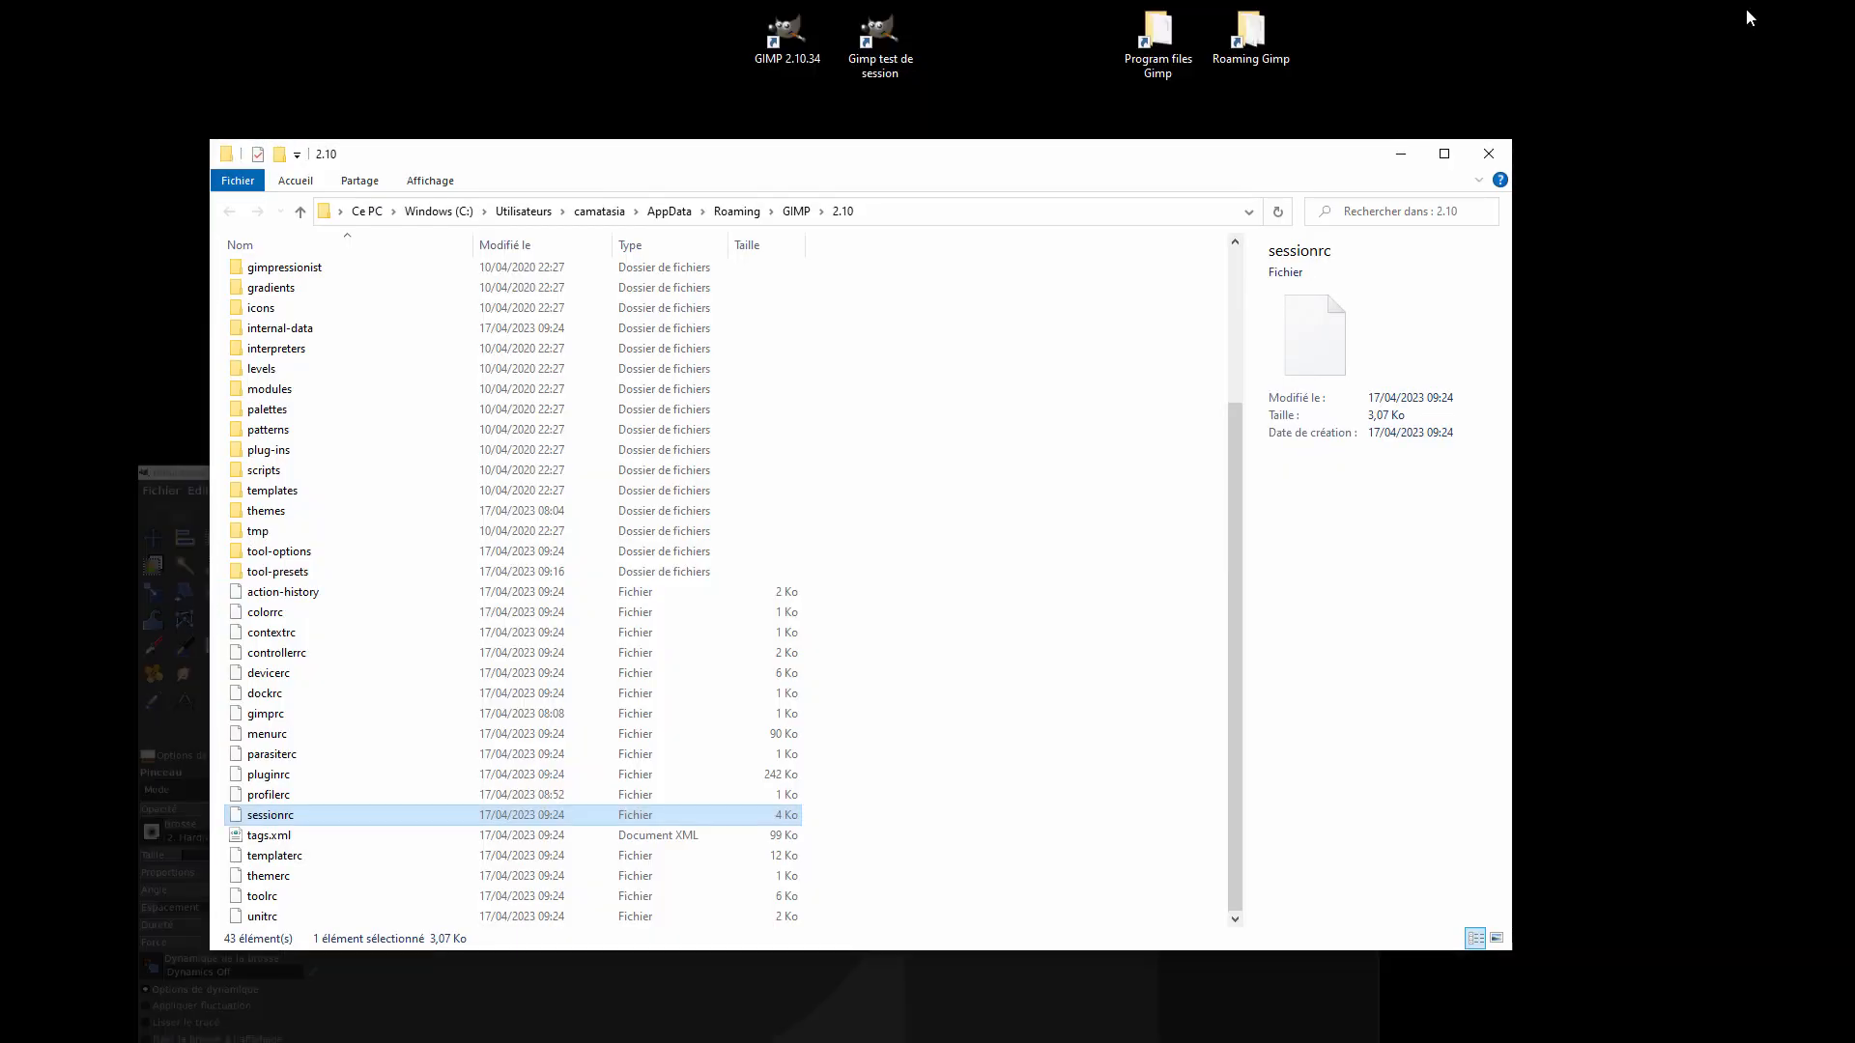
click(1278, 212)
drag(1236, 362, 1236, 457)
drag(1235, 523, 1235, 522)
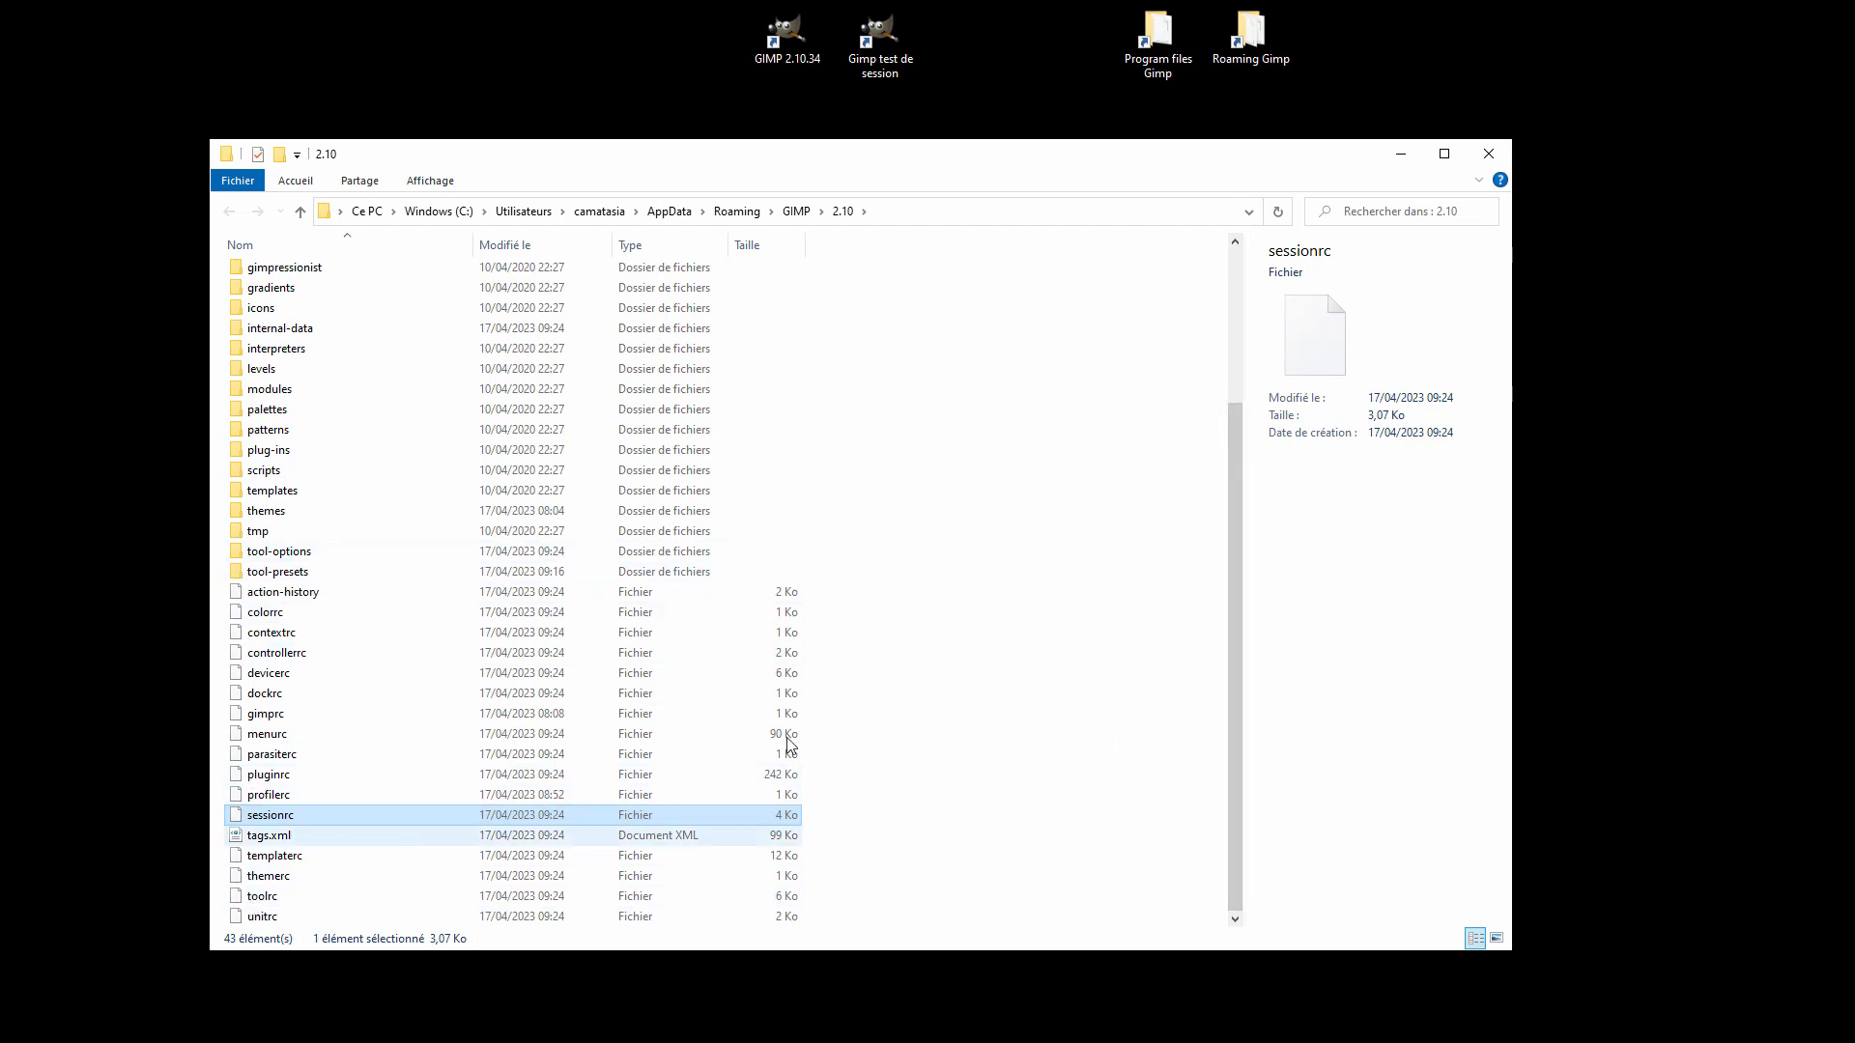
drag(1236, 625, 1221, 697)
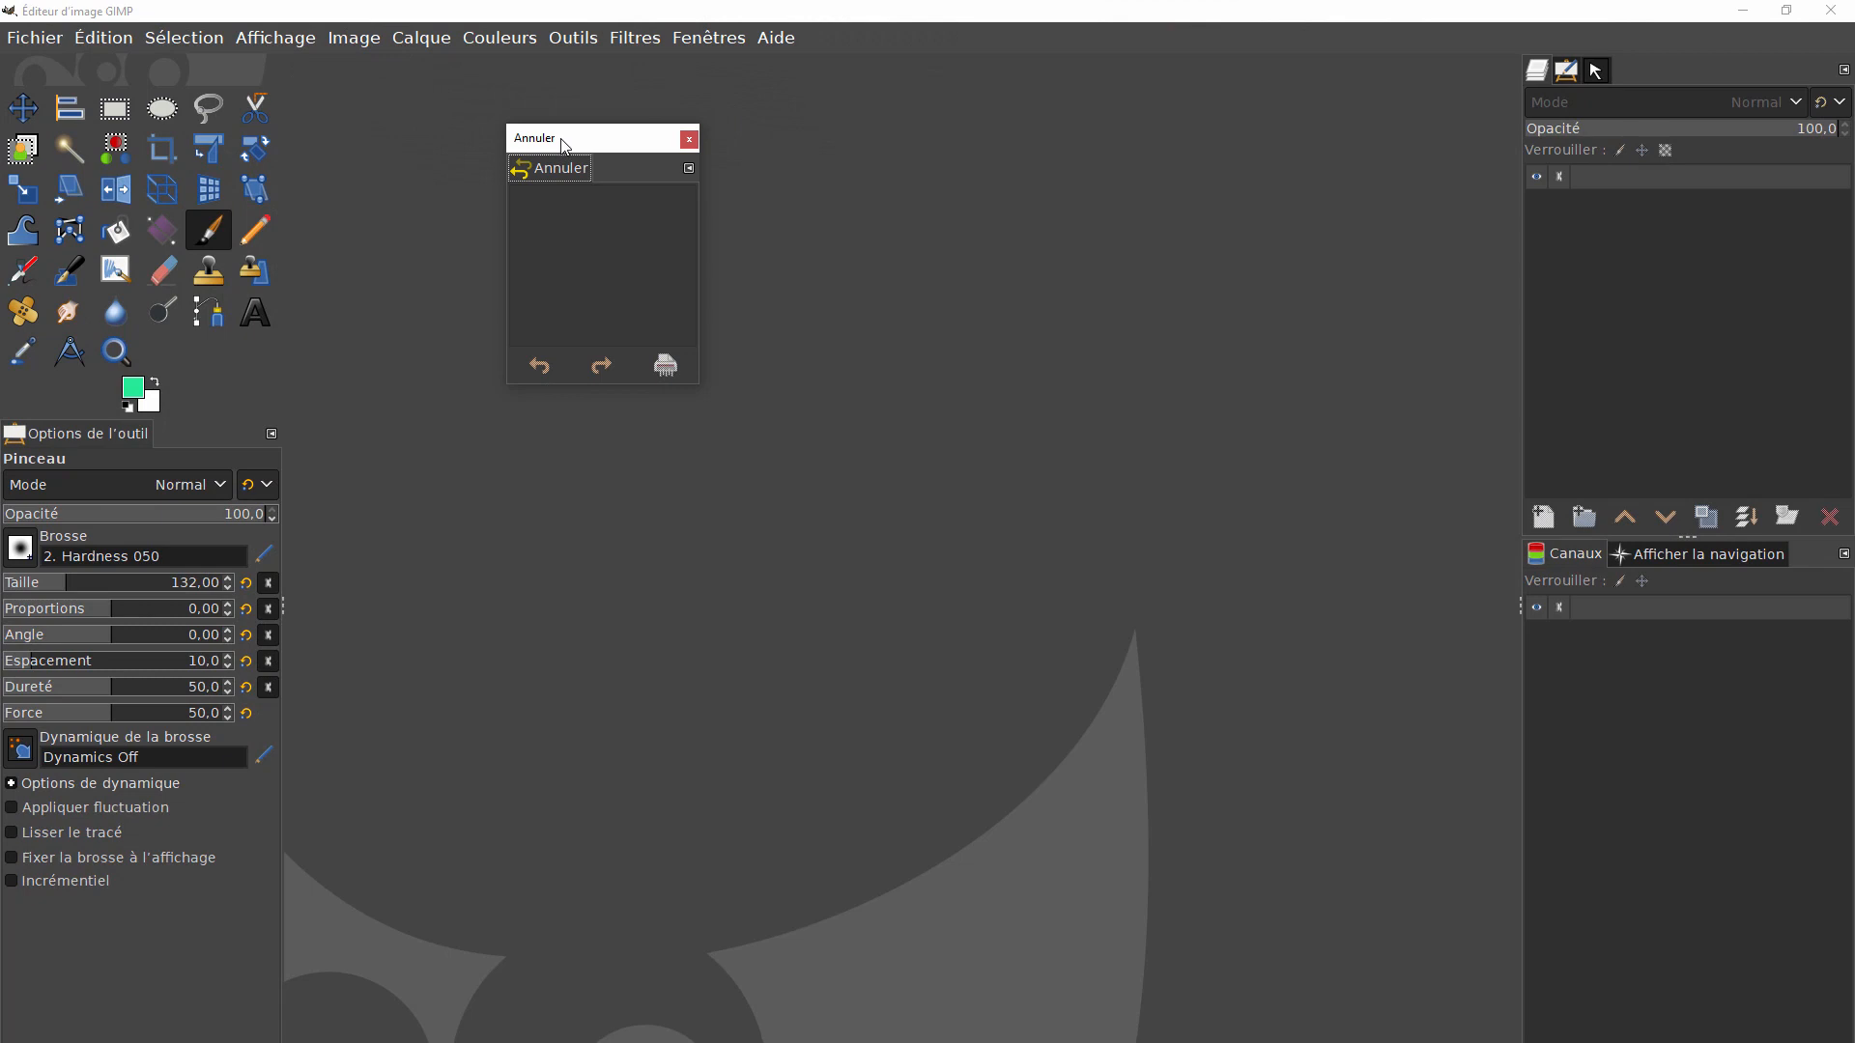
- Move GIMP's floating Annuler dialog and show the tool preset editor, then recheck the session files in the 2.10 folder
drag(564, 145, 1237, 368)
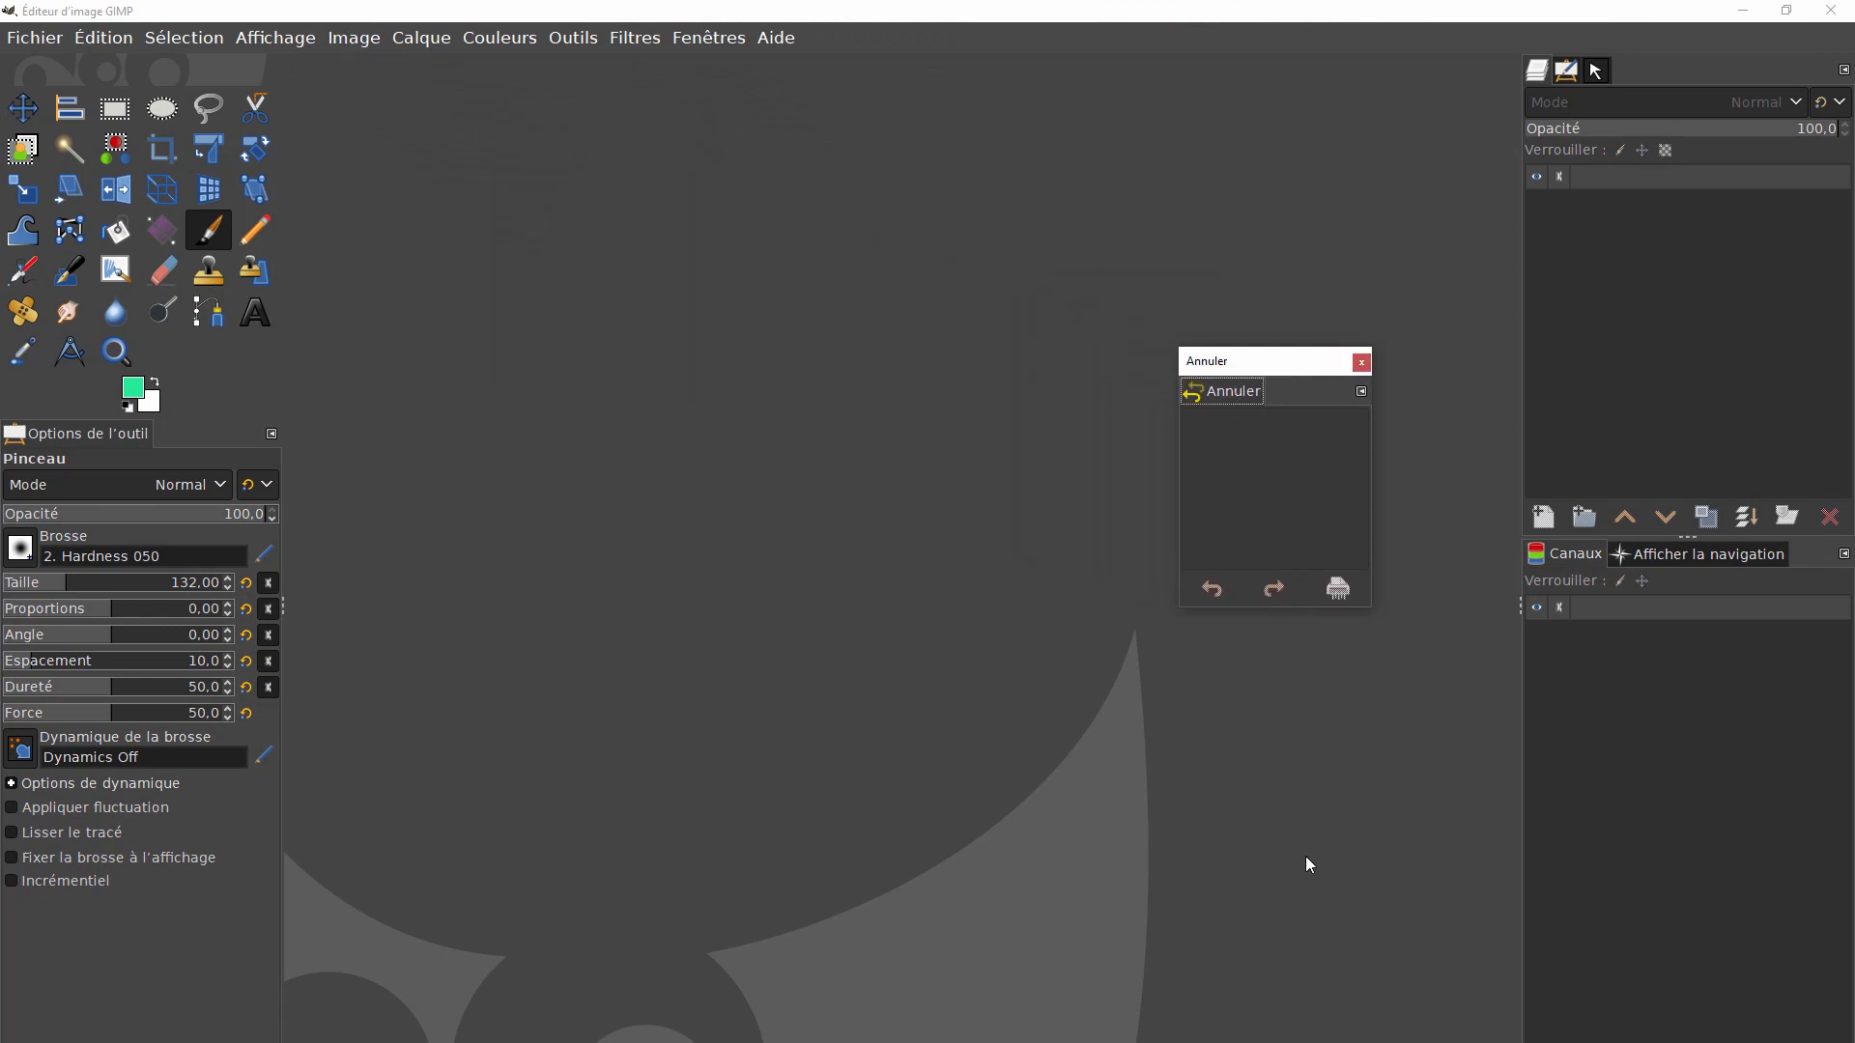
click(1565, 70)
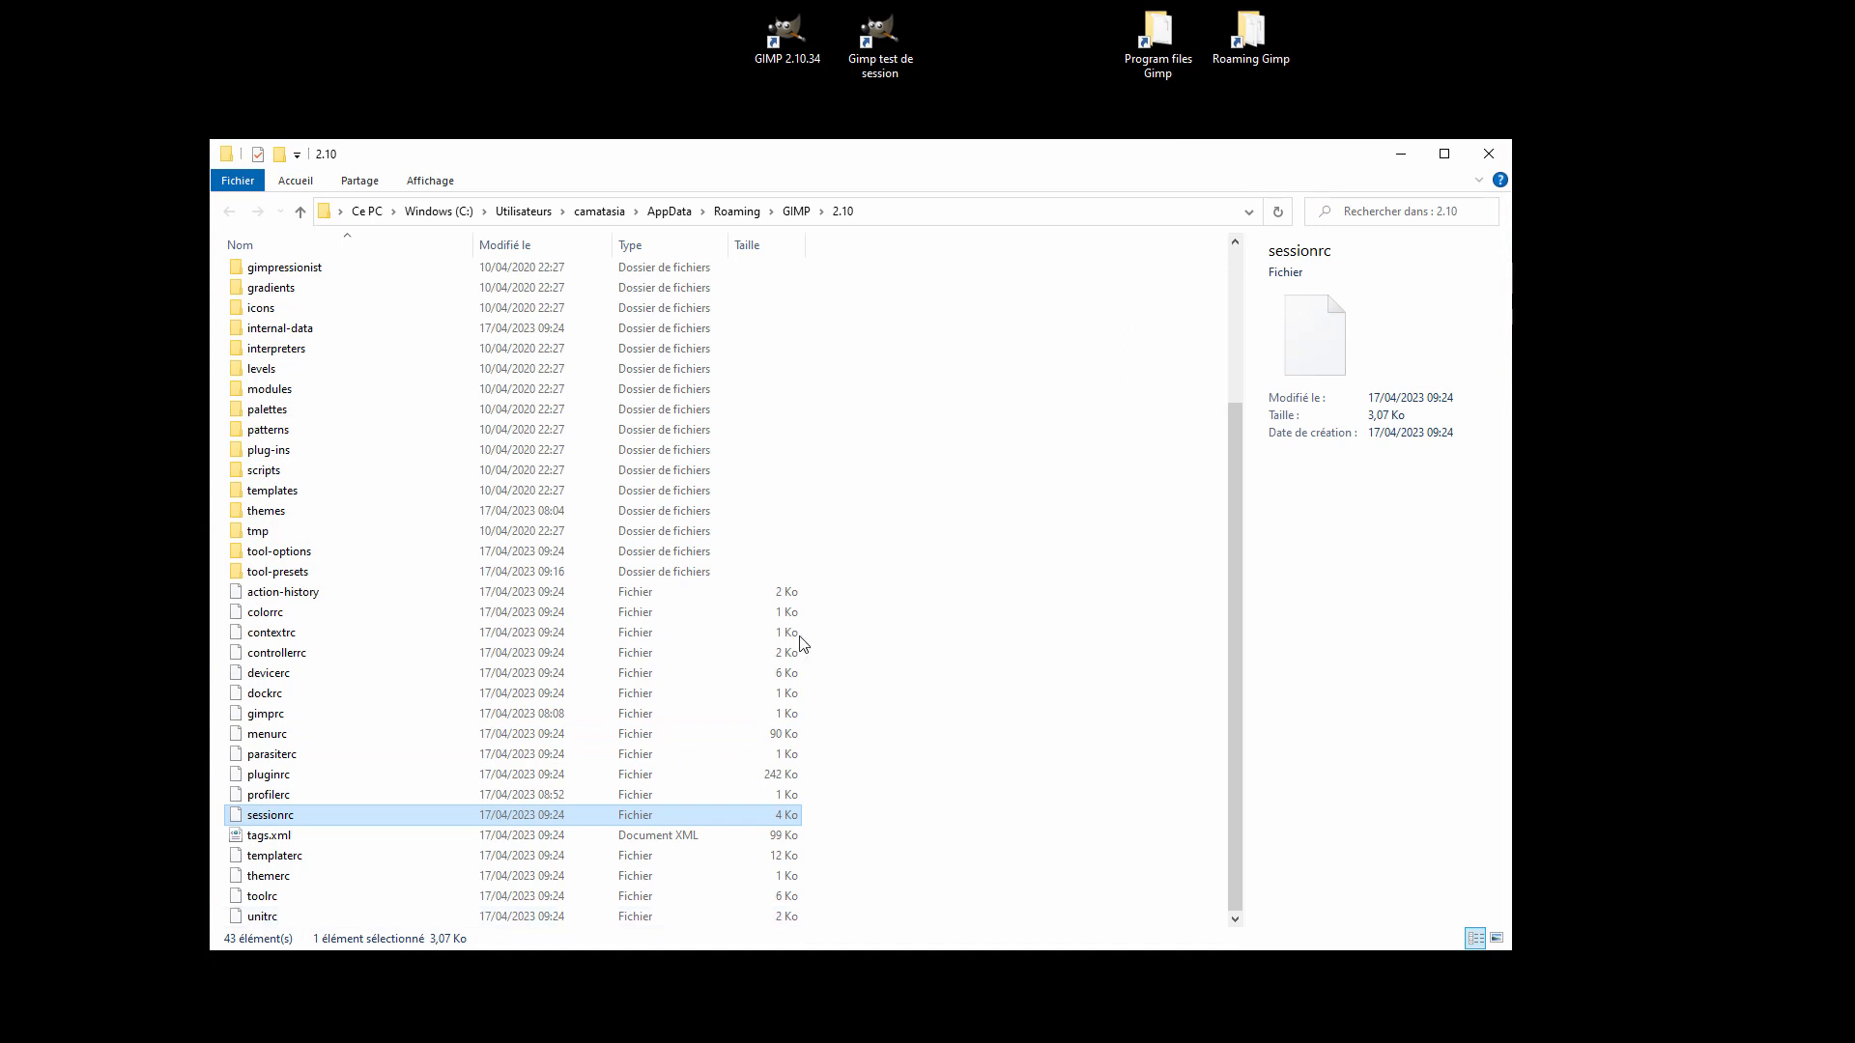
scroll(348, 862, up, 1)
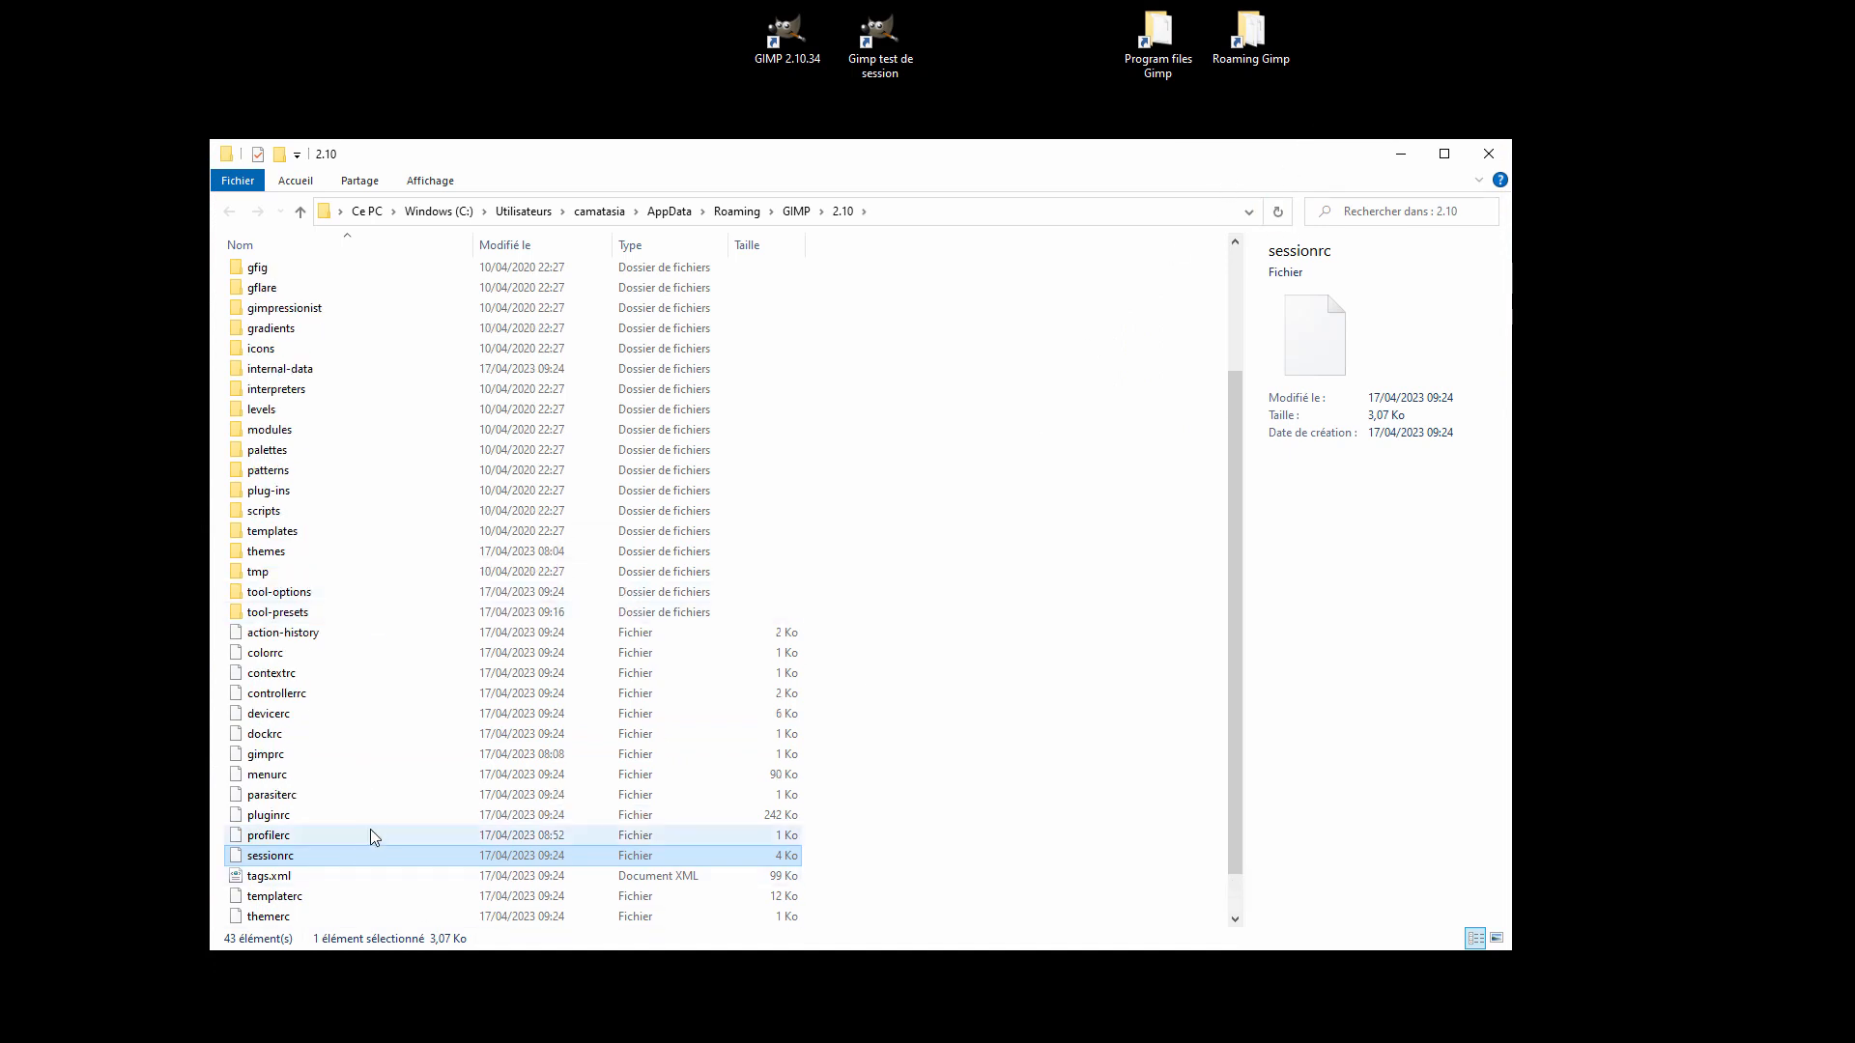
scroll(373, 838, down, 1)
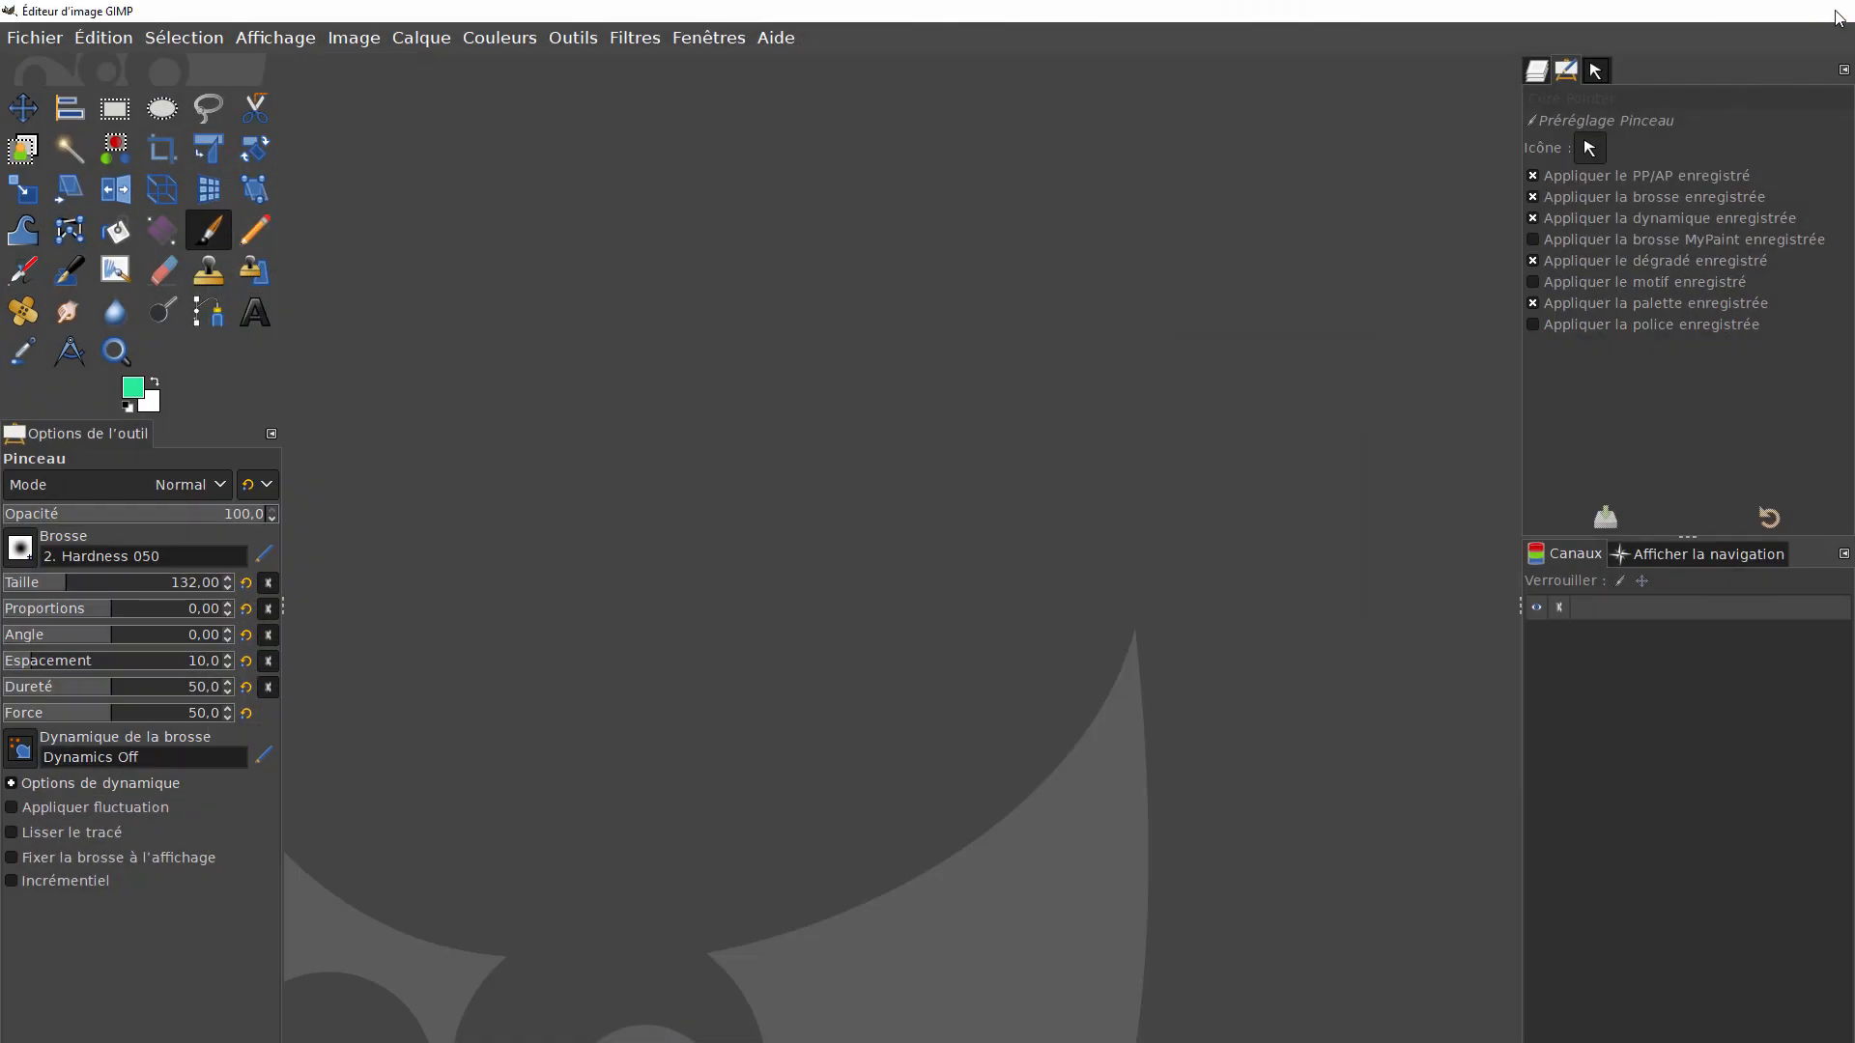
- Quit GIMP and refresh the listing of the 2.10 folder
click(1838, 18)
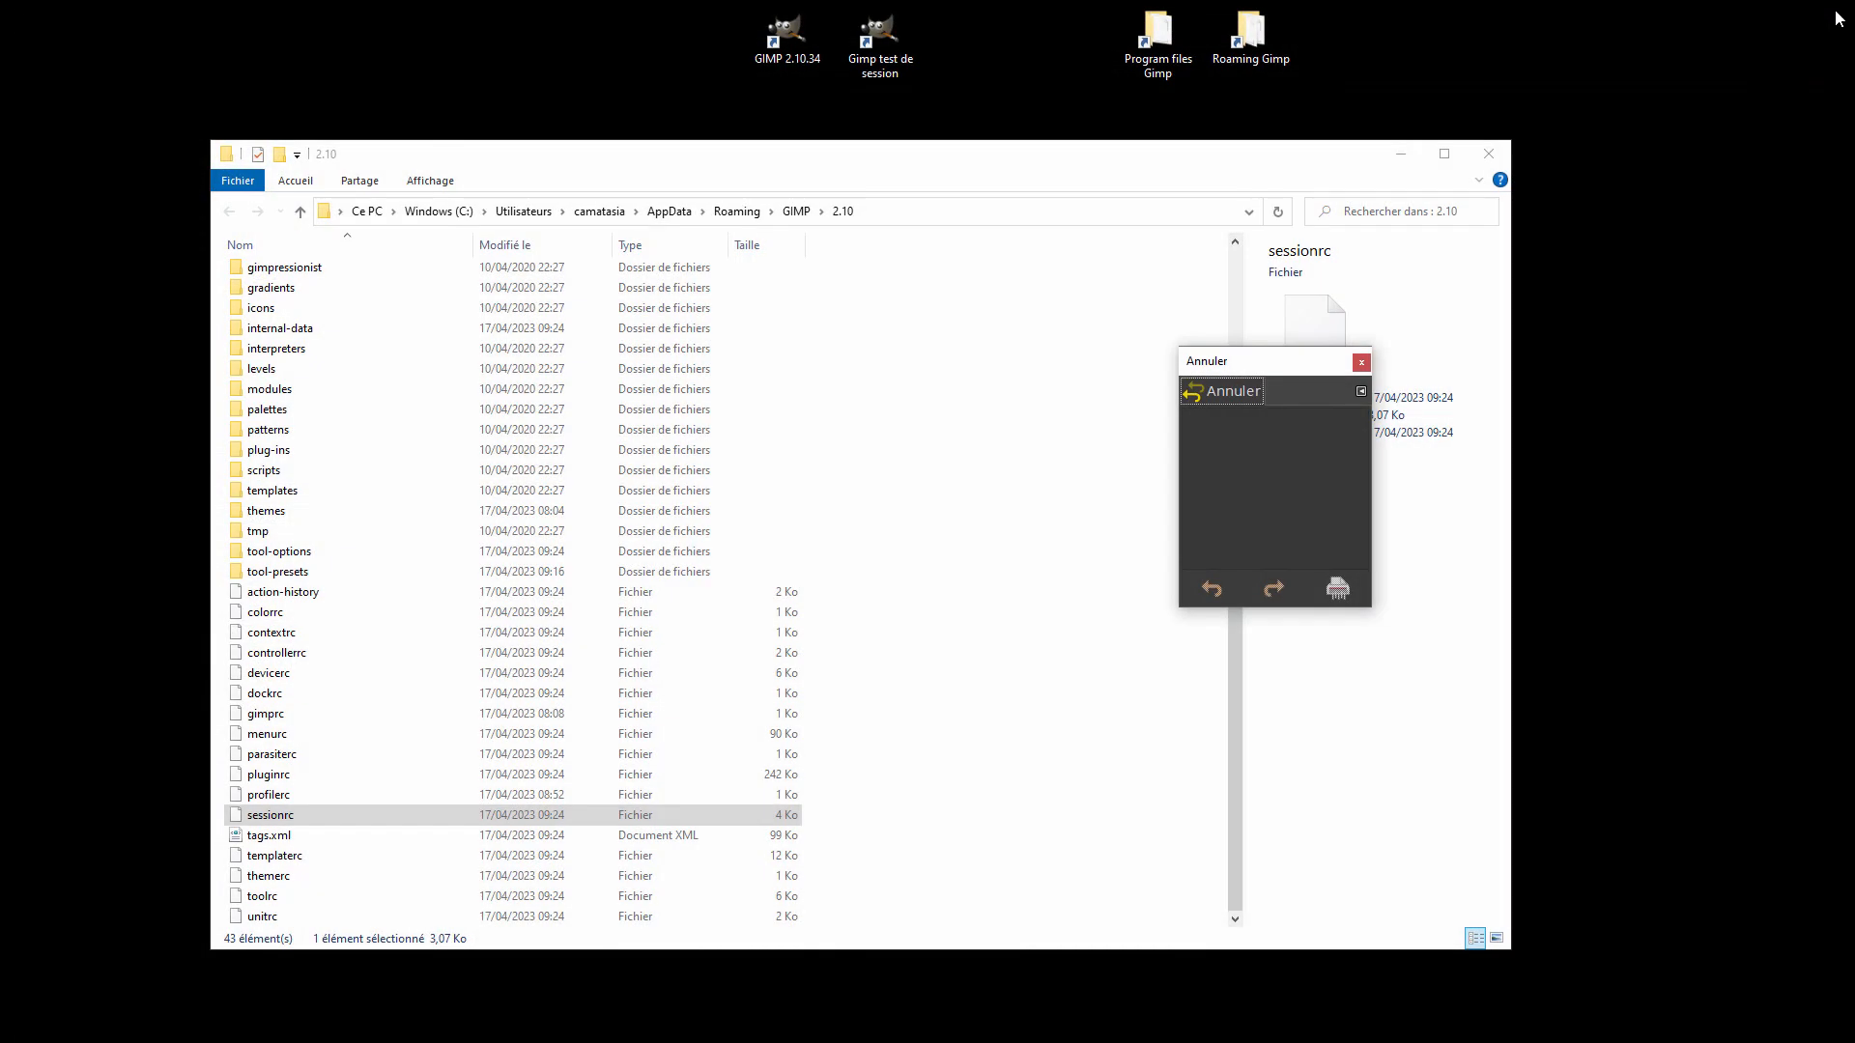
click(1277, 214)
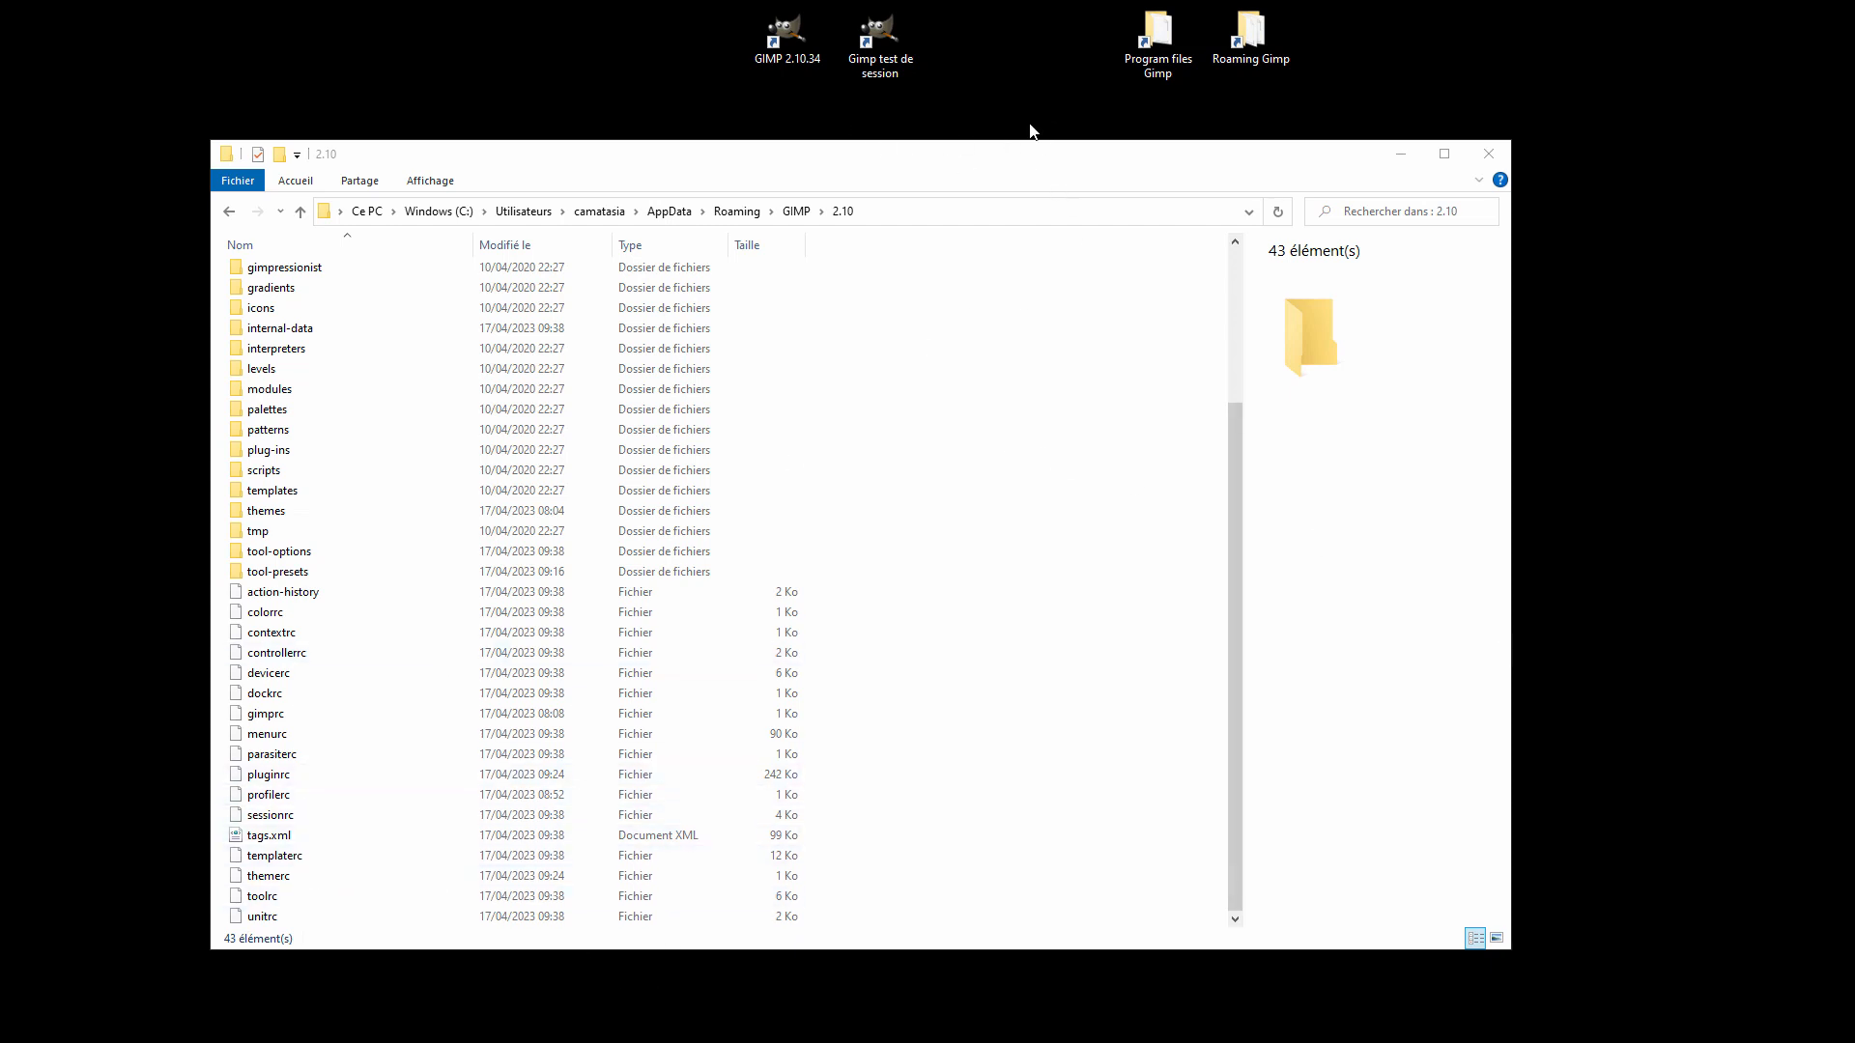
- Relaunch GIMP from the Gimp test de session shortcut and detach the Motifs and Canaux dialogs as floating windows
double_click(880, 41)
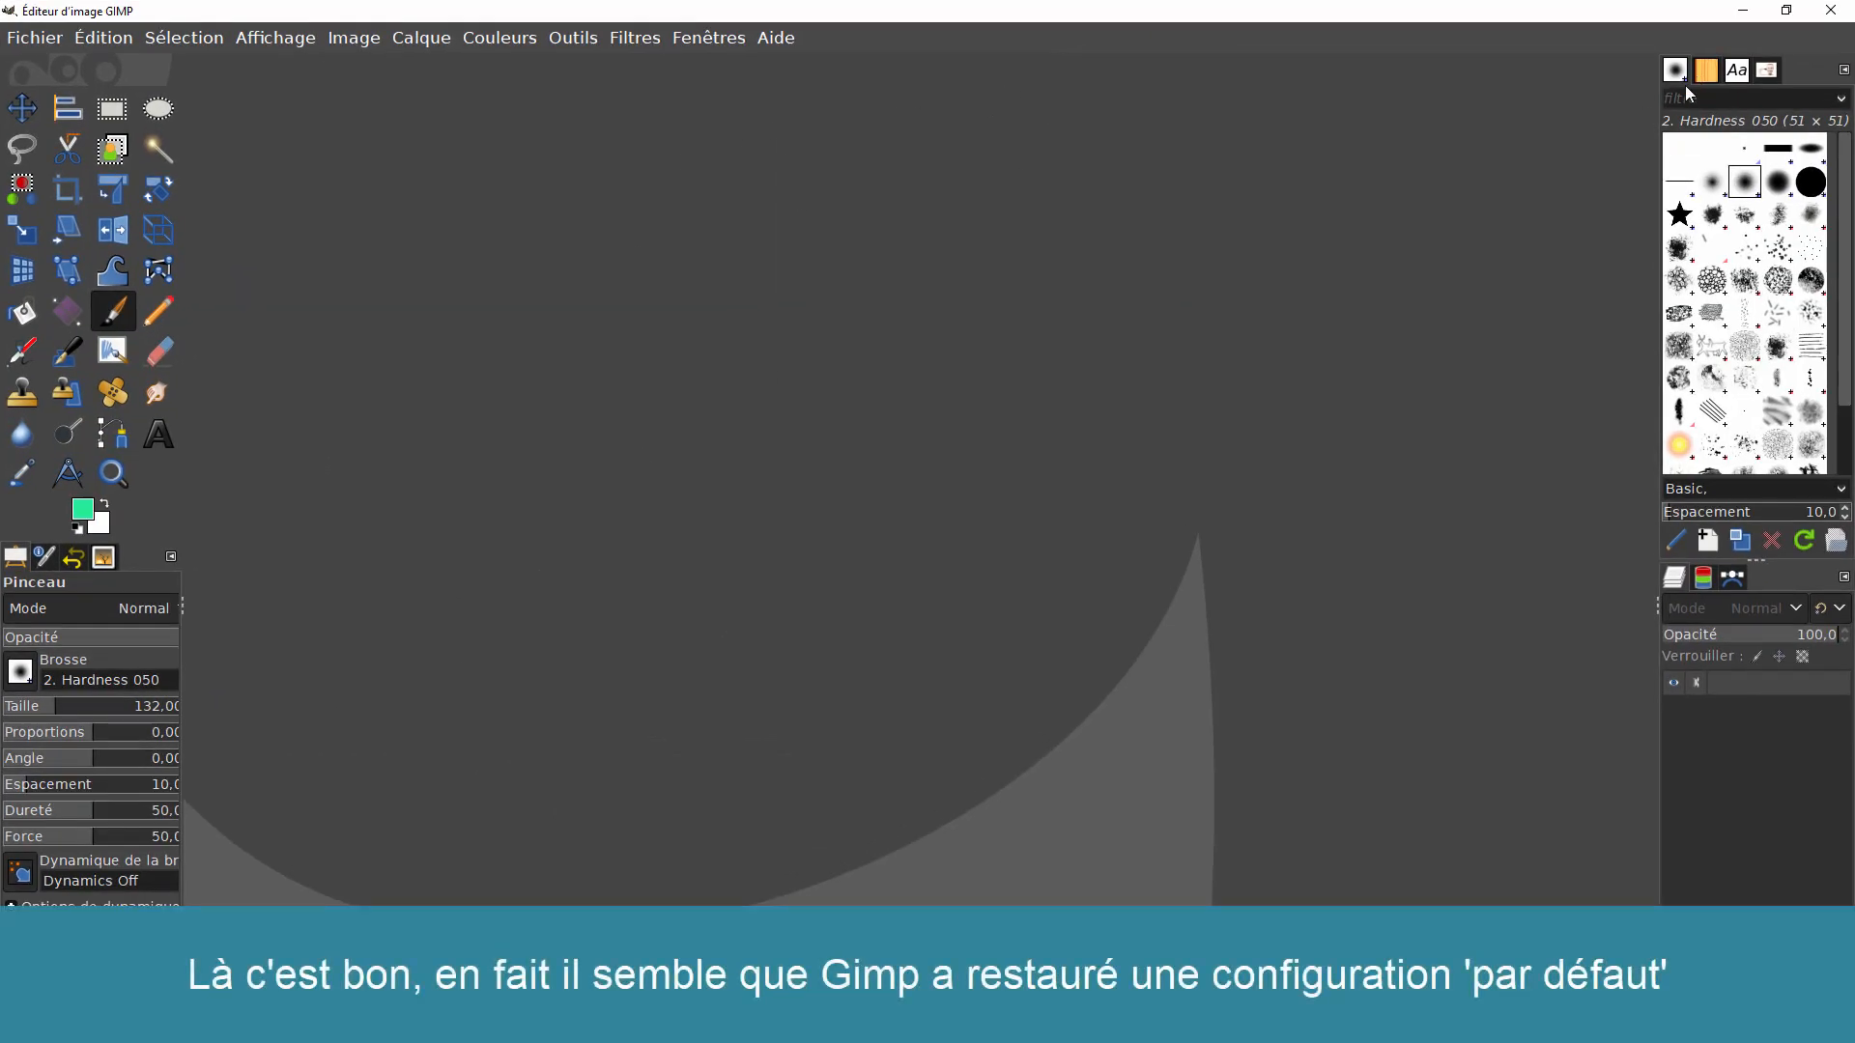
drag(1705, 77, 783, 164)
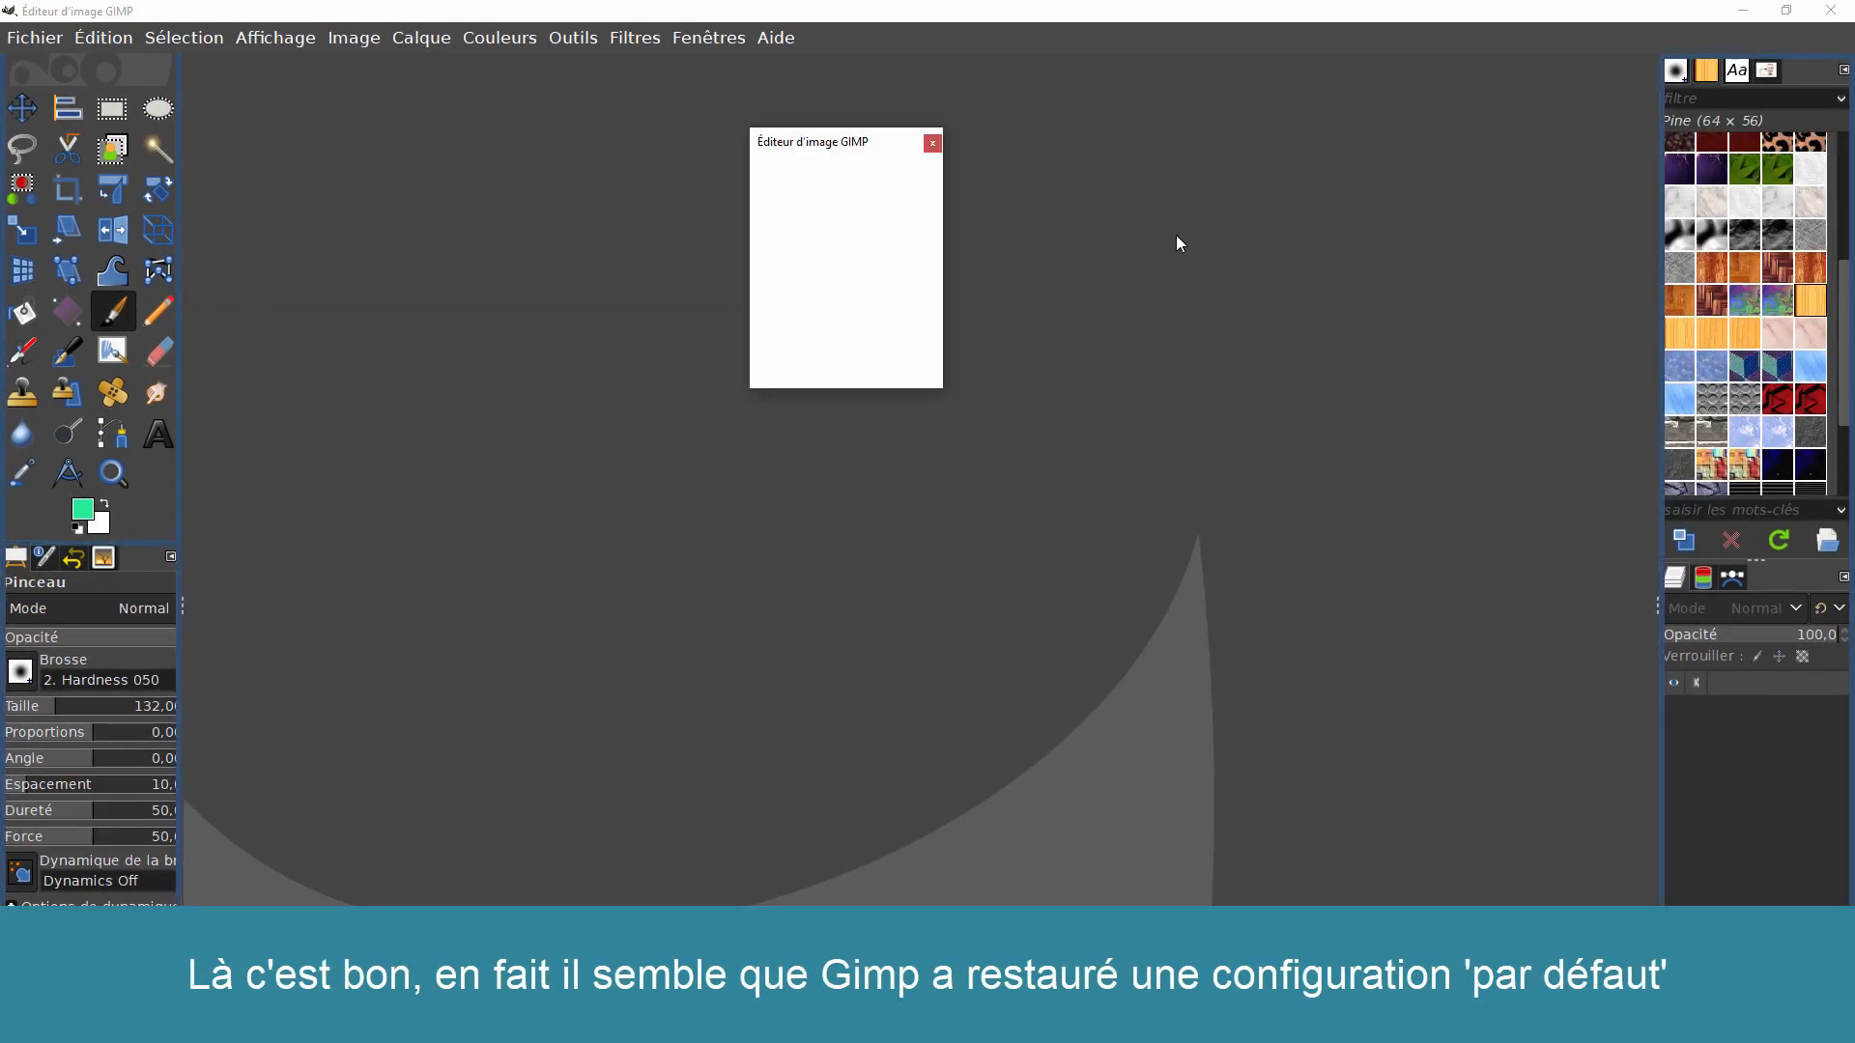
click(1703, 577)
drag(1705, 577, 826, 609)
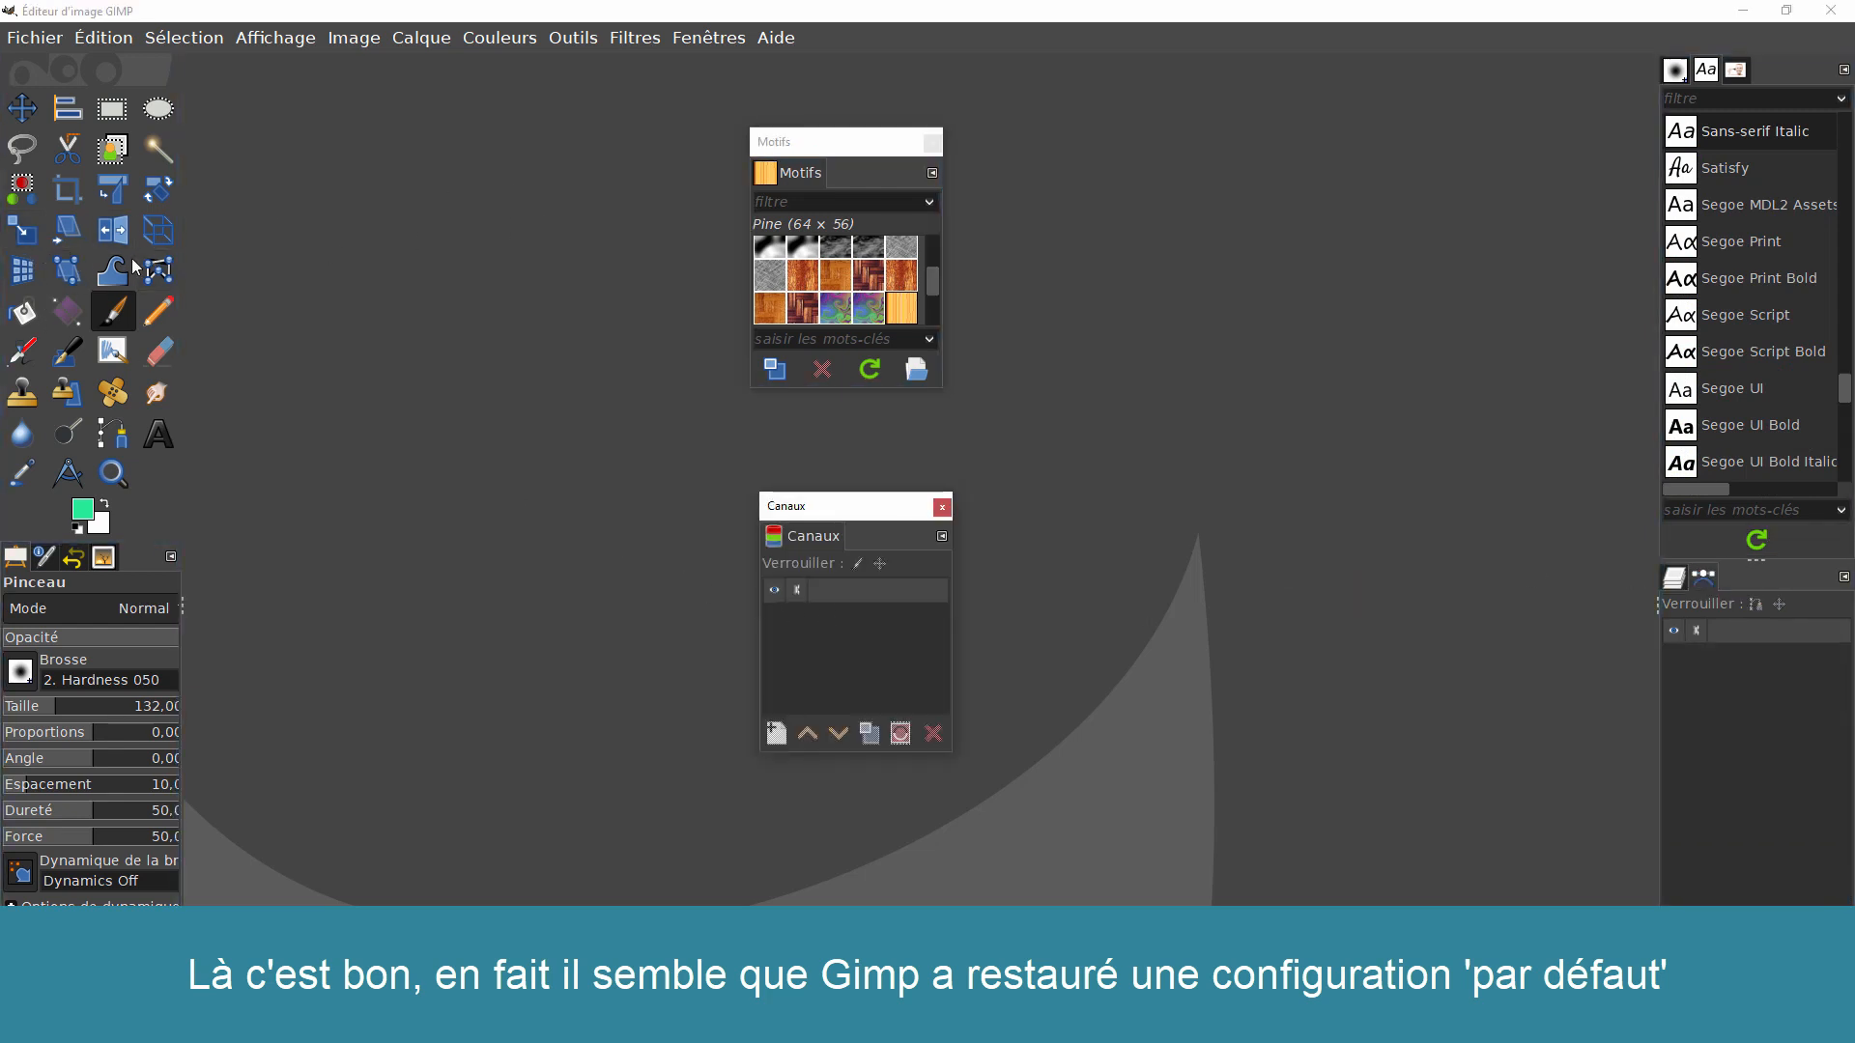
- Quit GIMP and inspect the sessionrc.testsession and sessionrc files in the 2.10 folder before putting the folder window away
click(1828, 14)
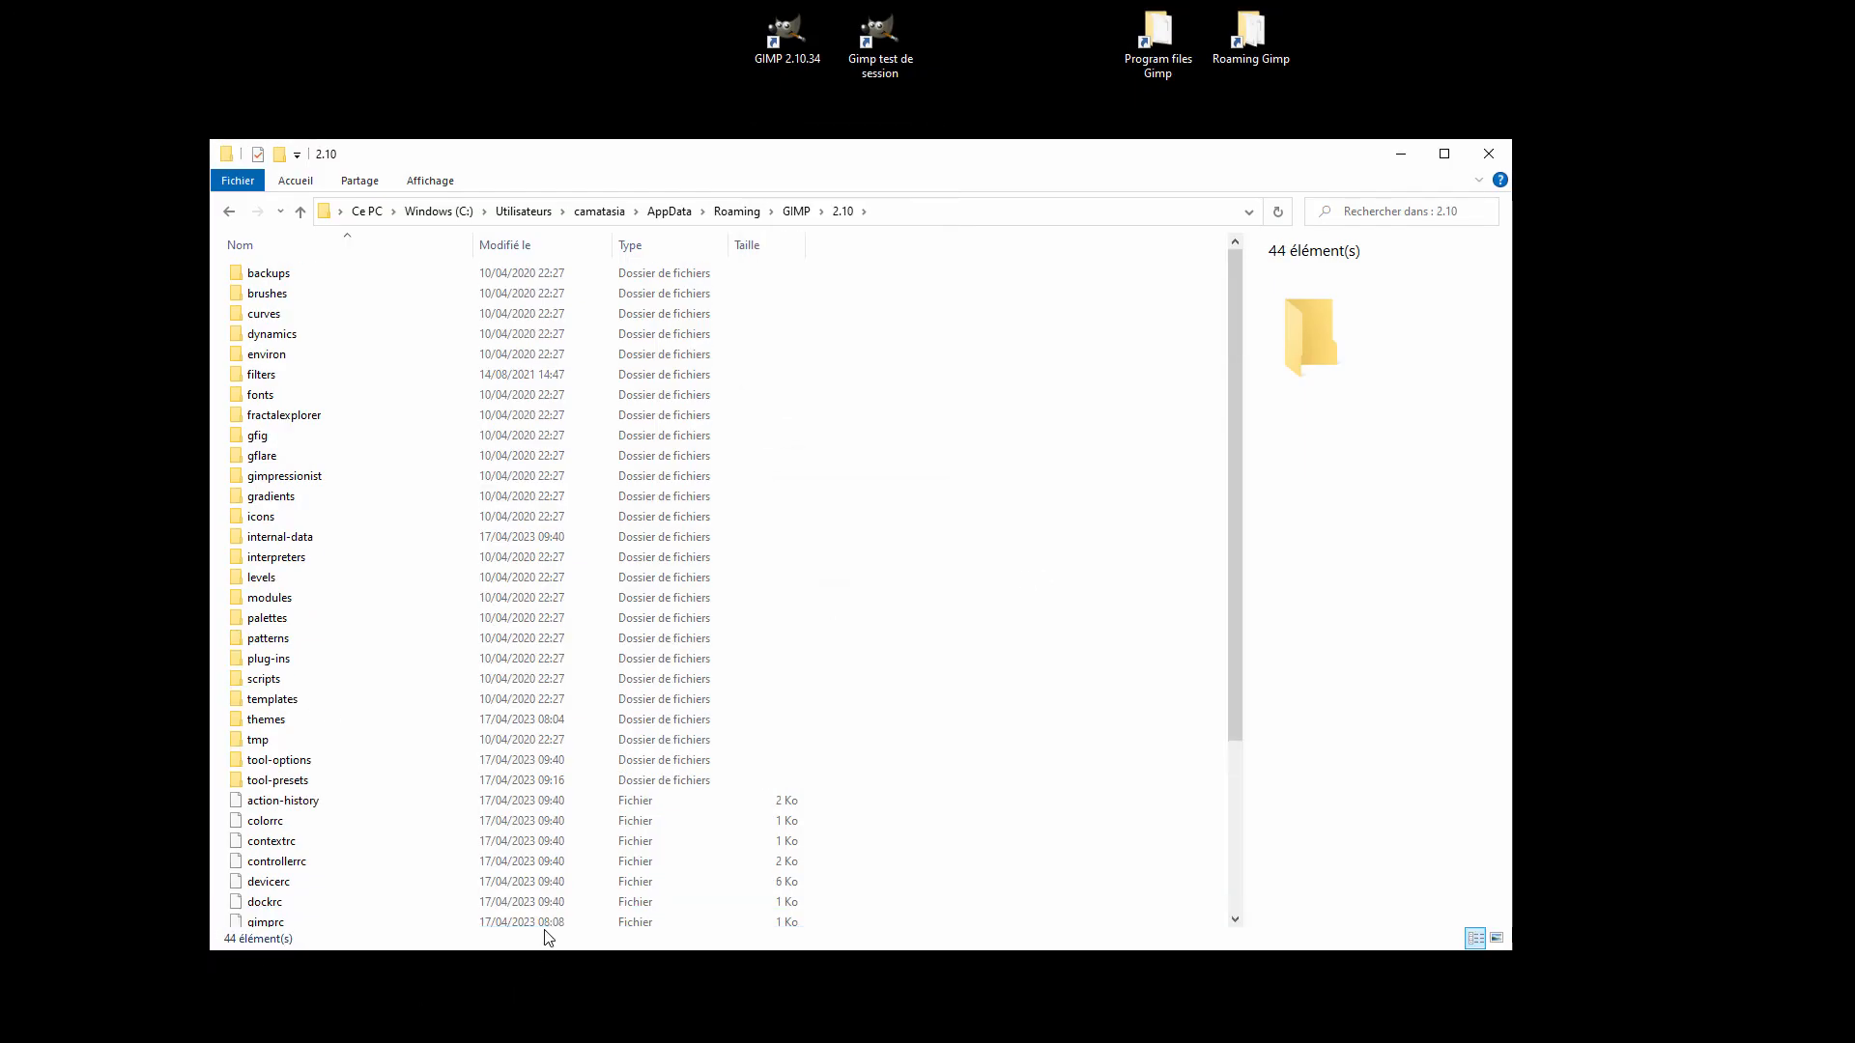
scroll(415, 908, down, 4)
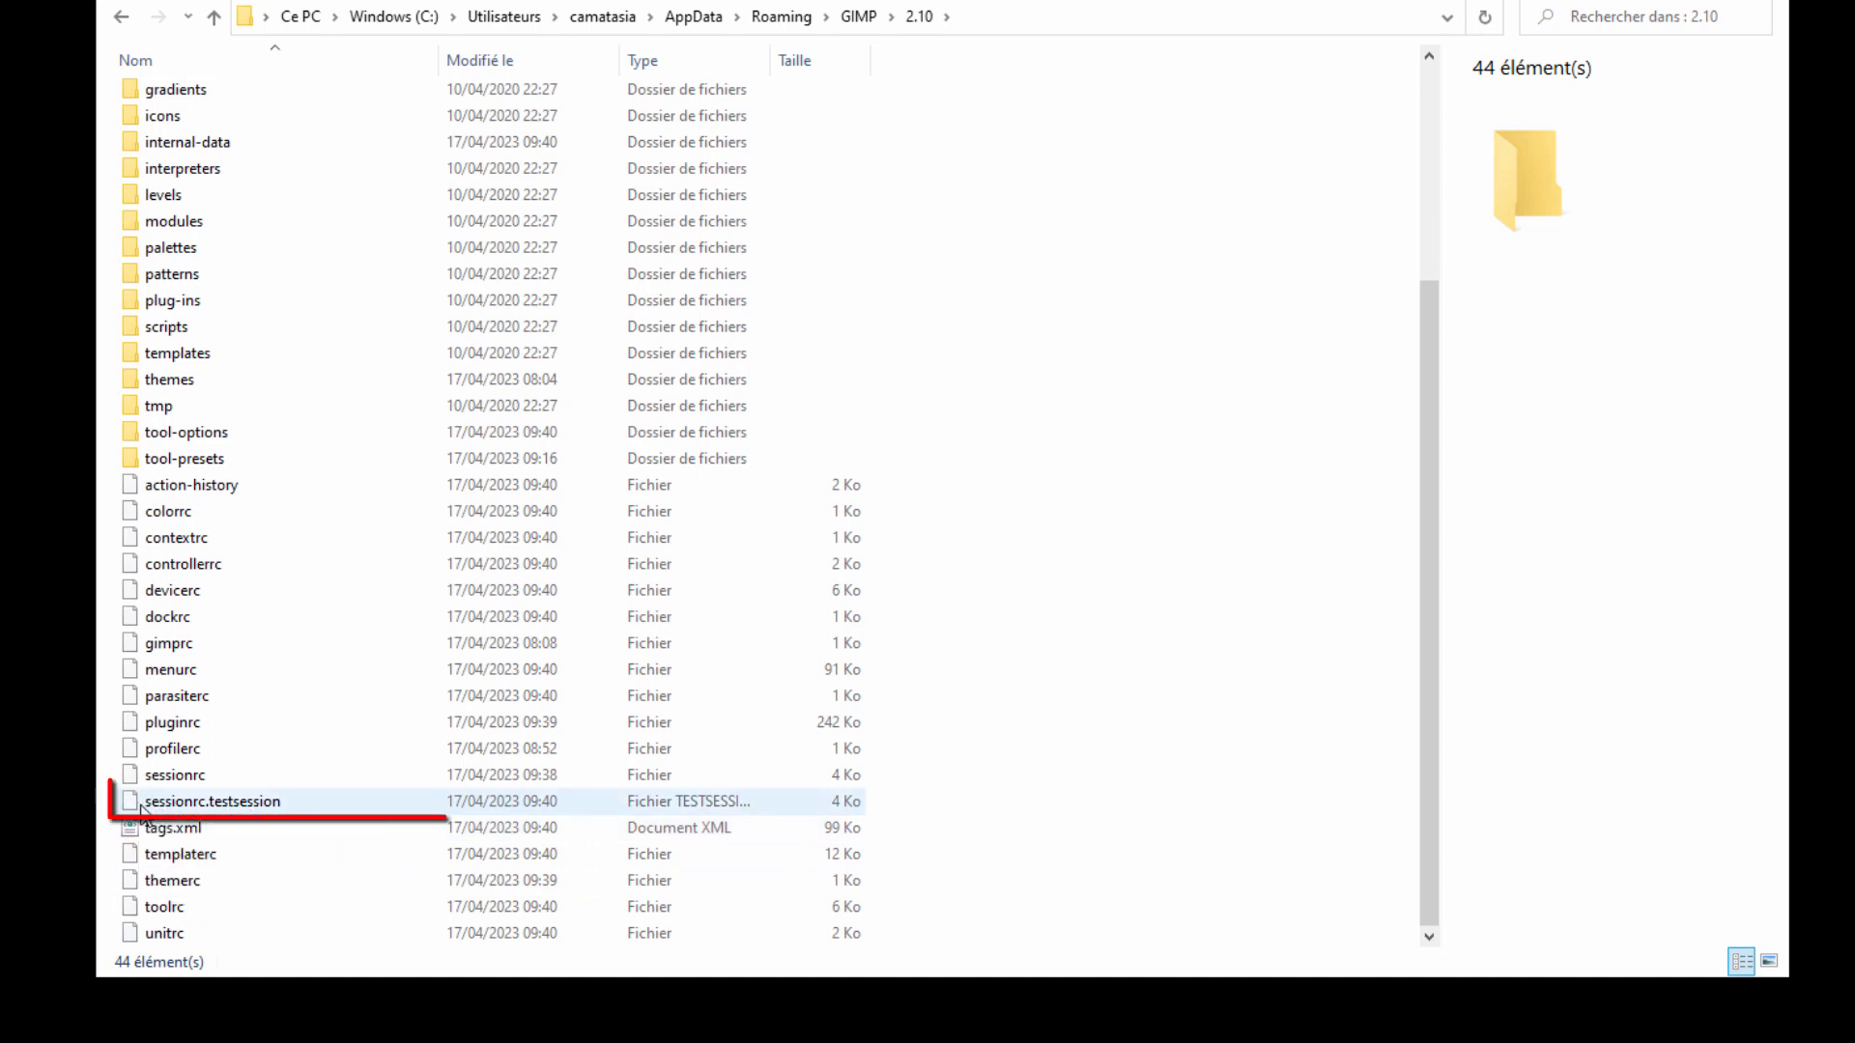
click(145, 806)
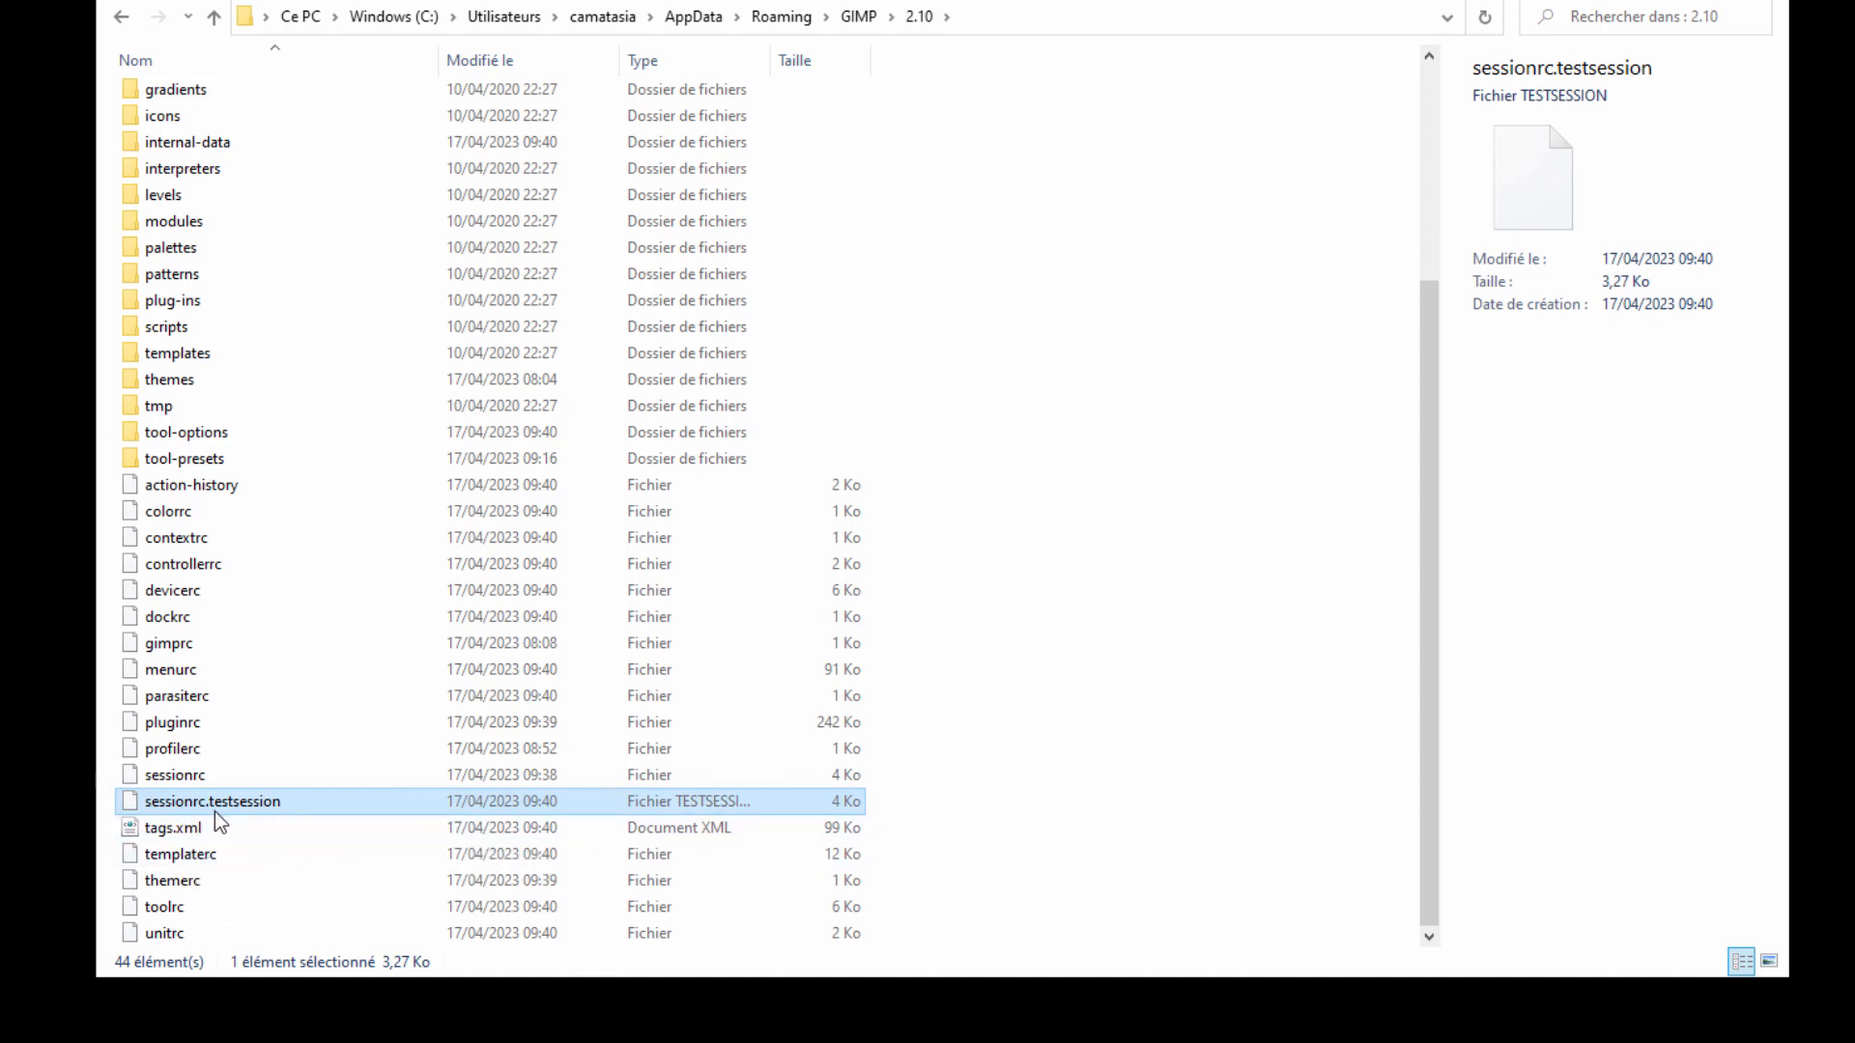
click(166, 781)
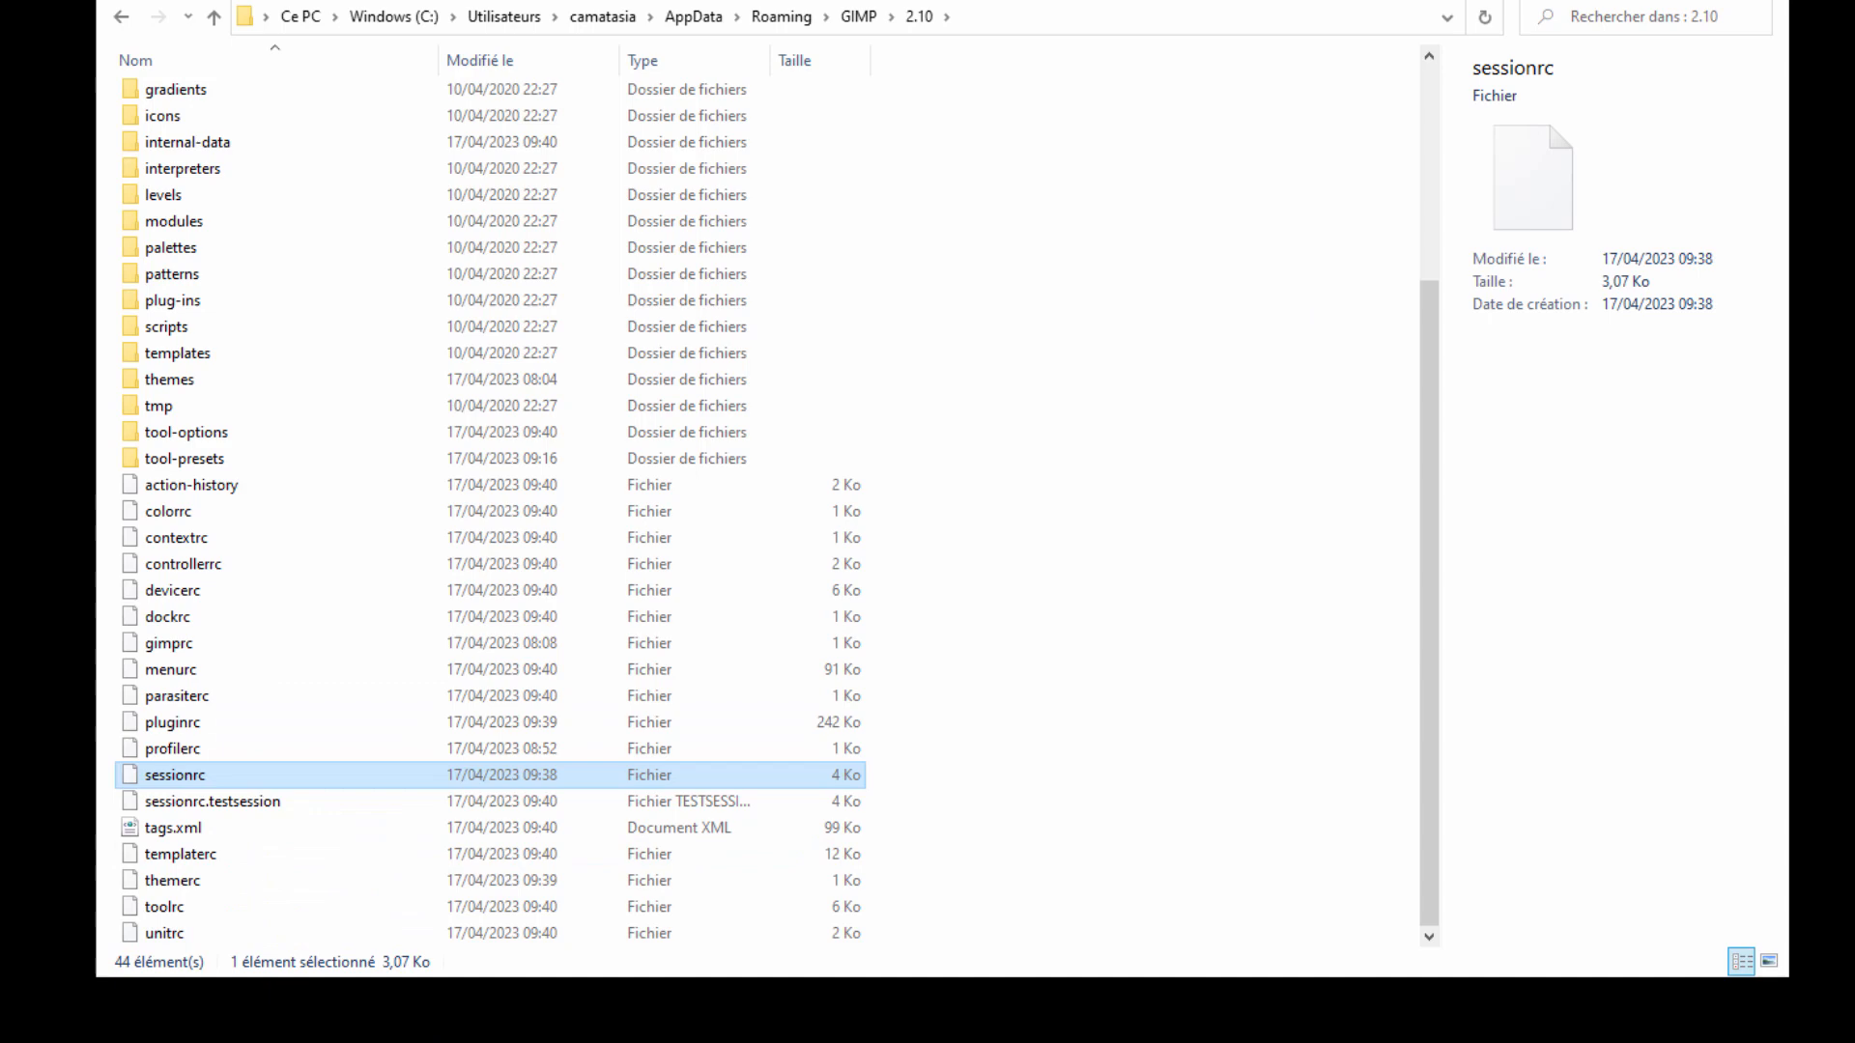
click(1648, 20)
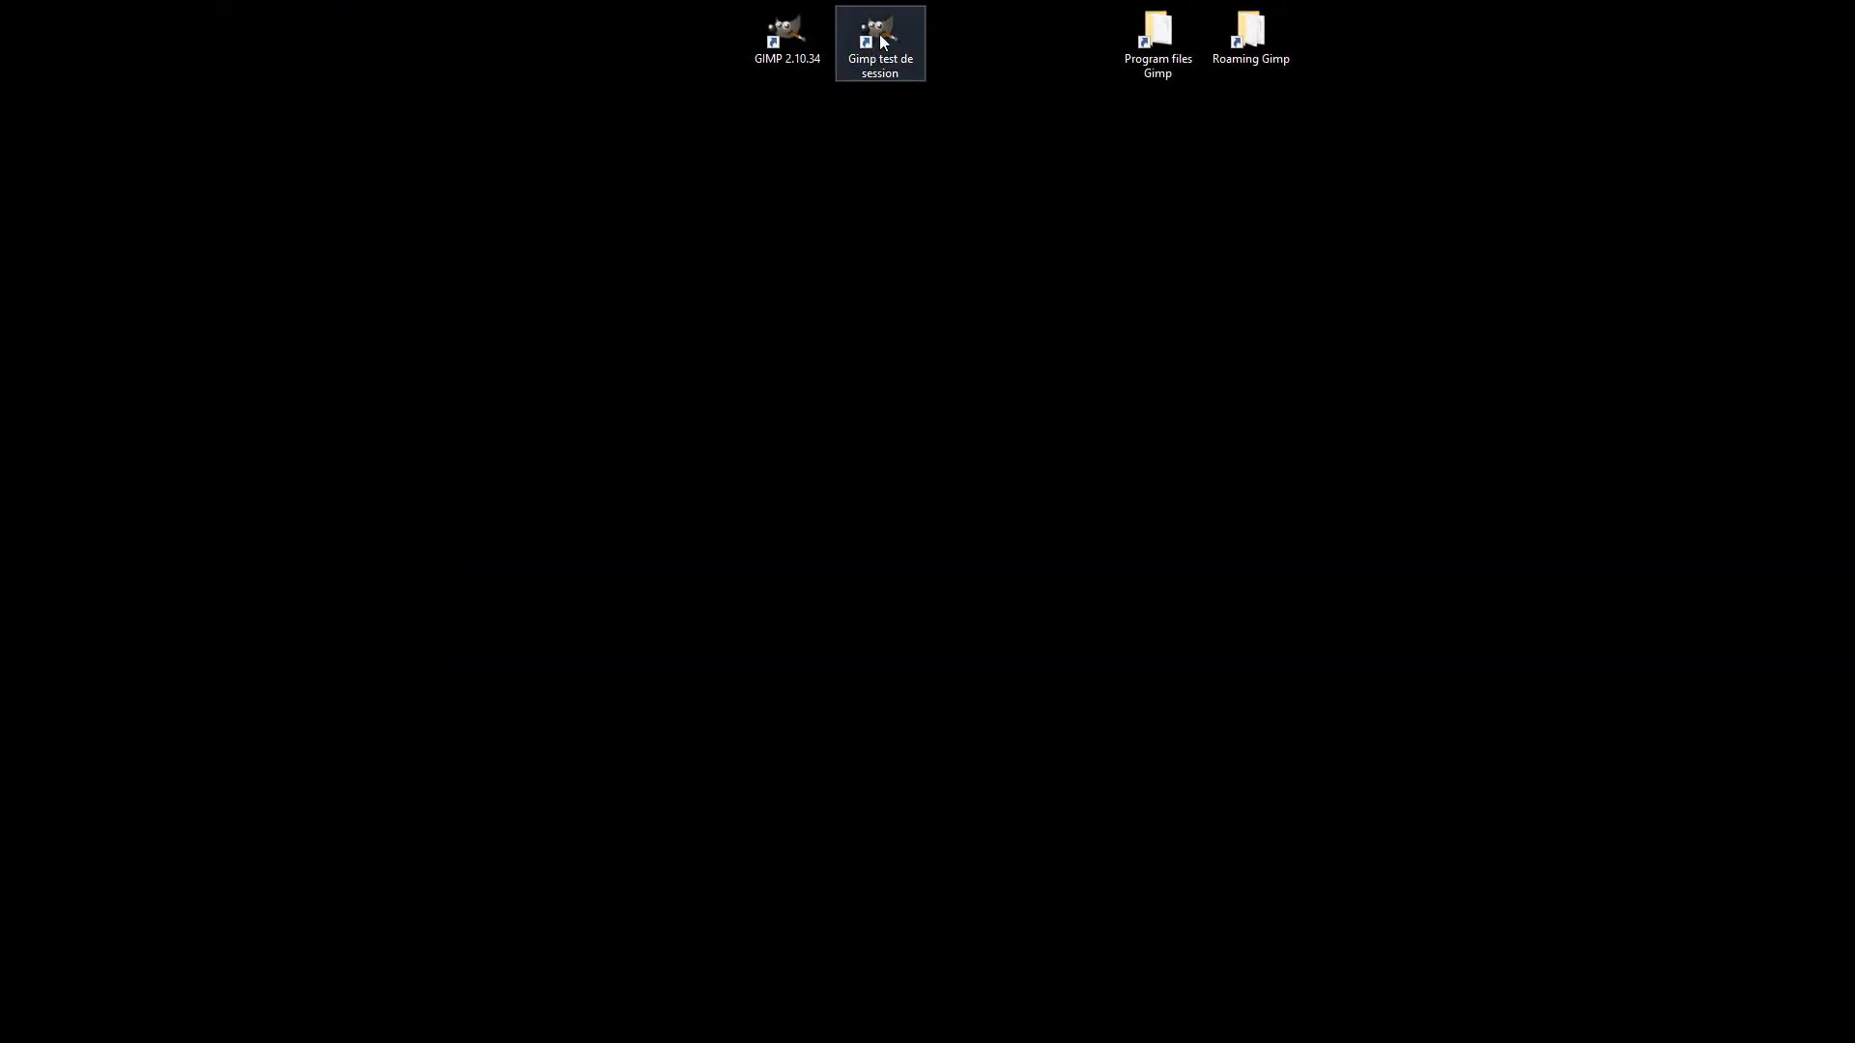
- Open GIMP from the Gimp test de session shortcut and again from the GIMP 2.10.34 shortcut to compare layouts, minimizing it each time
double_click(881, 36)
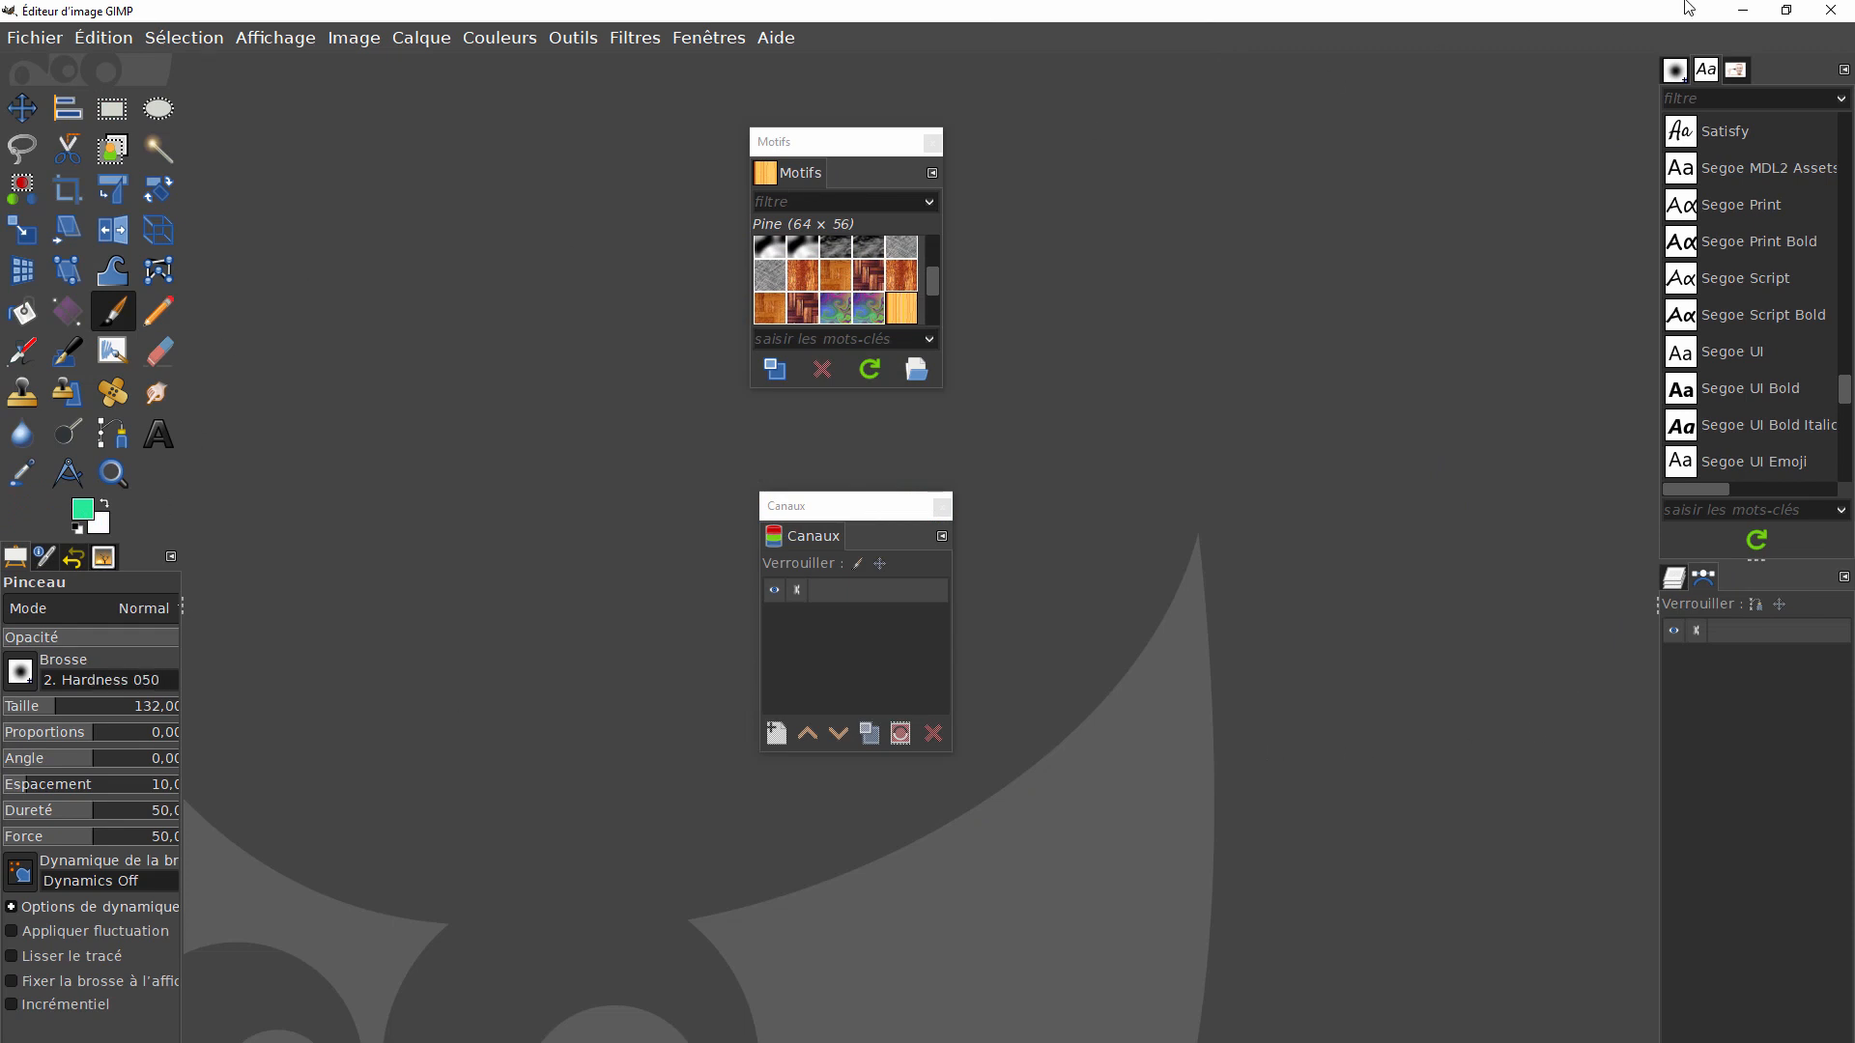
click(1741, 11)
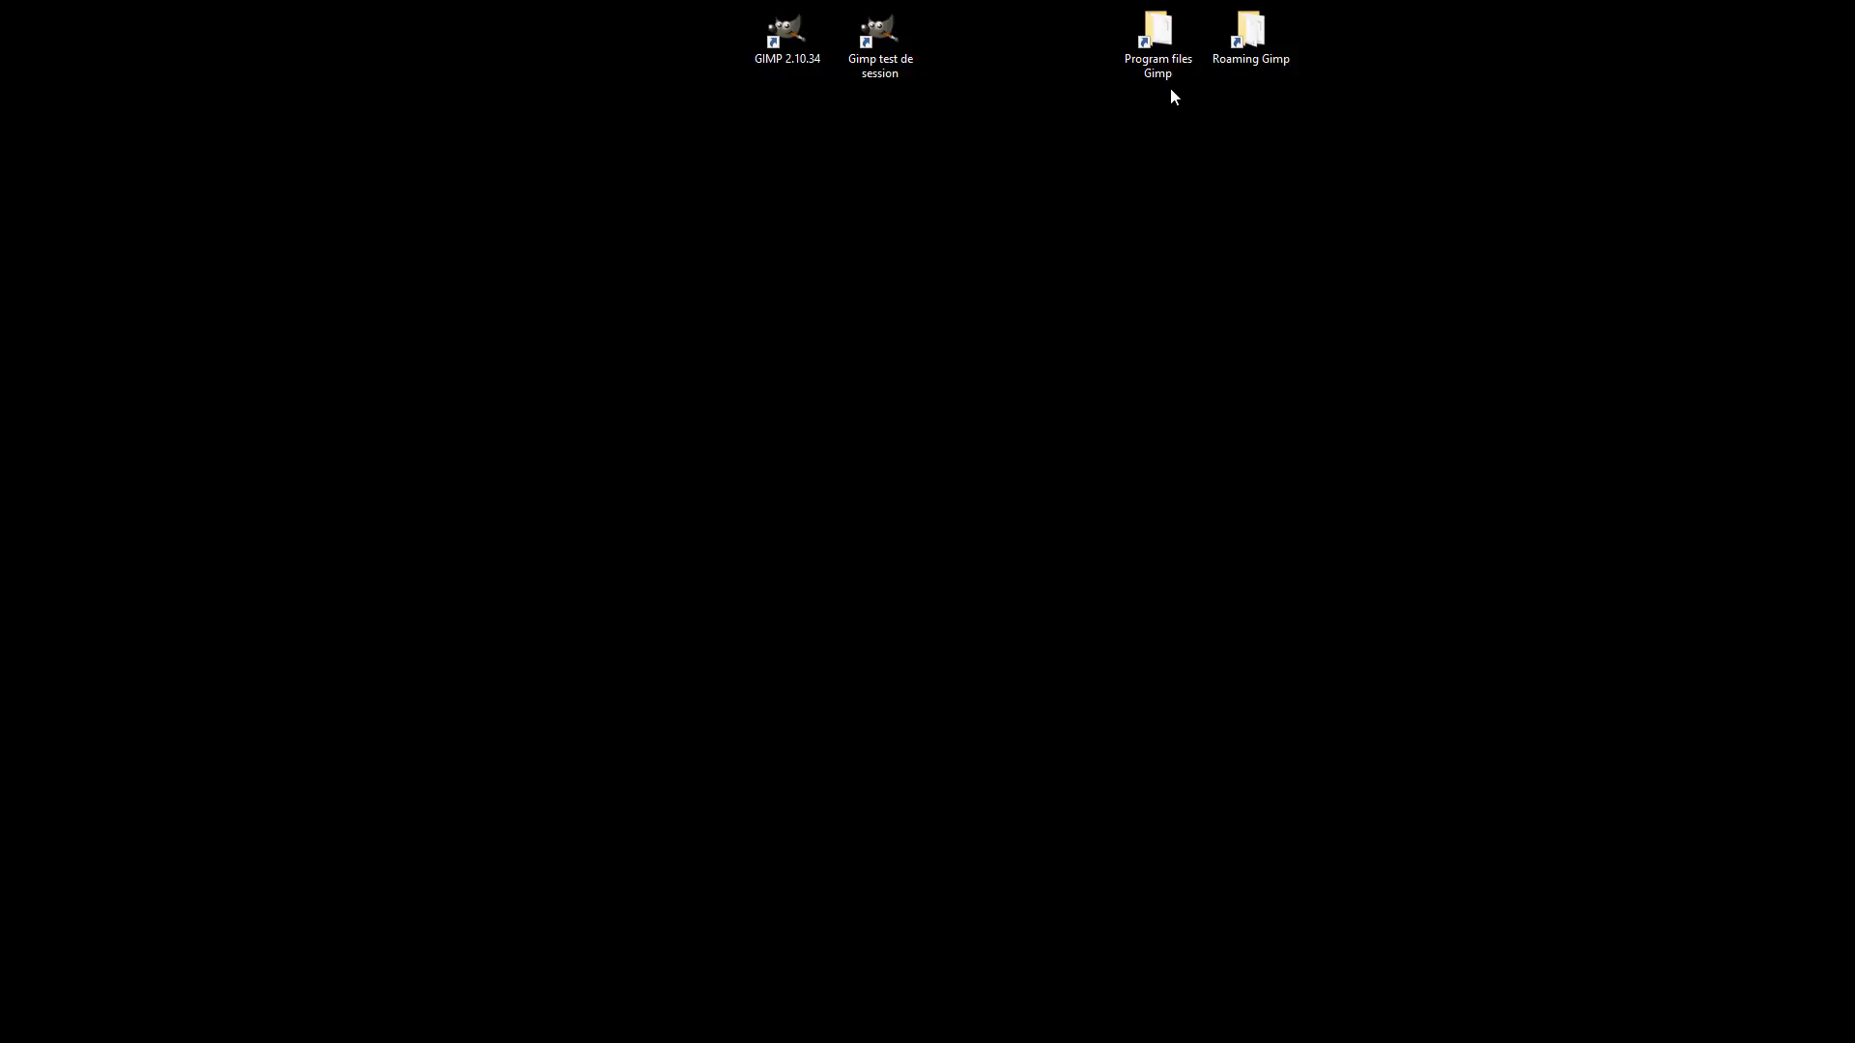
double_click(788, 43)
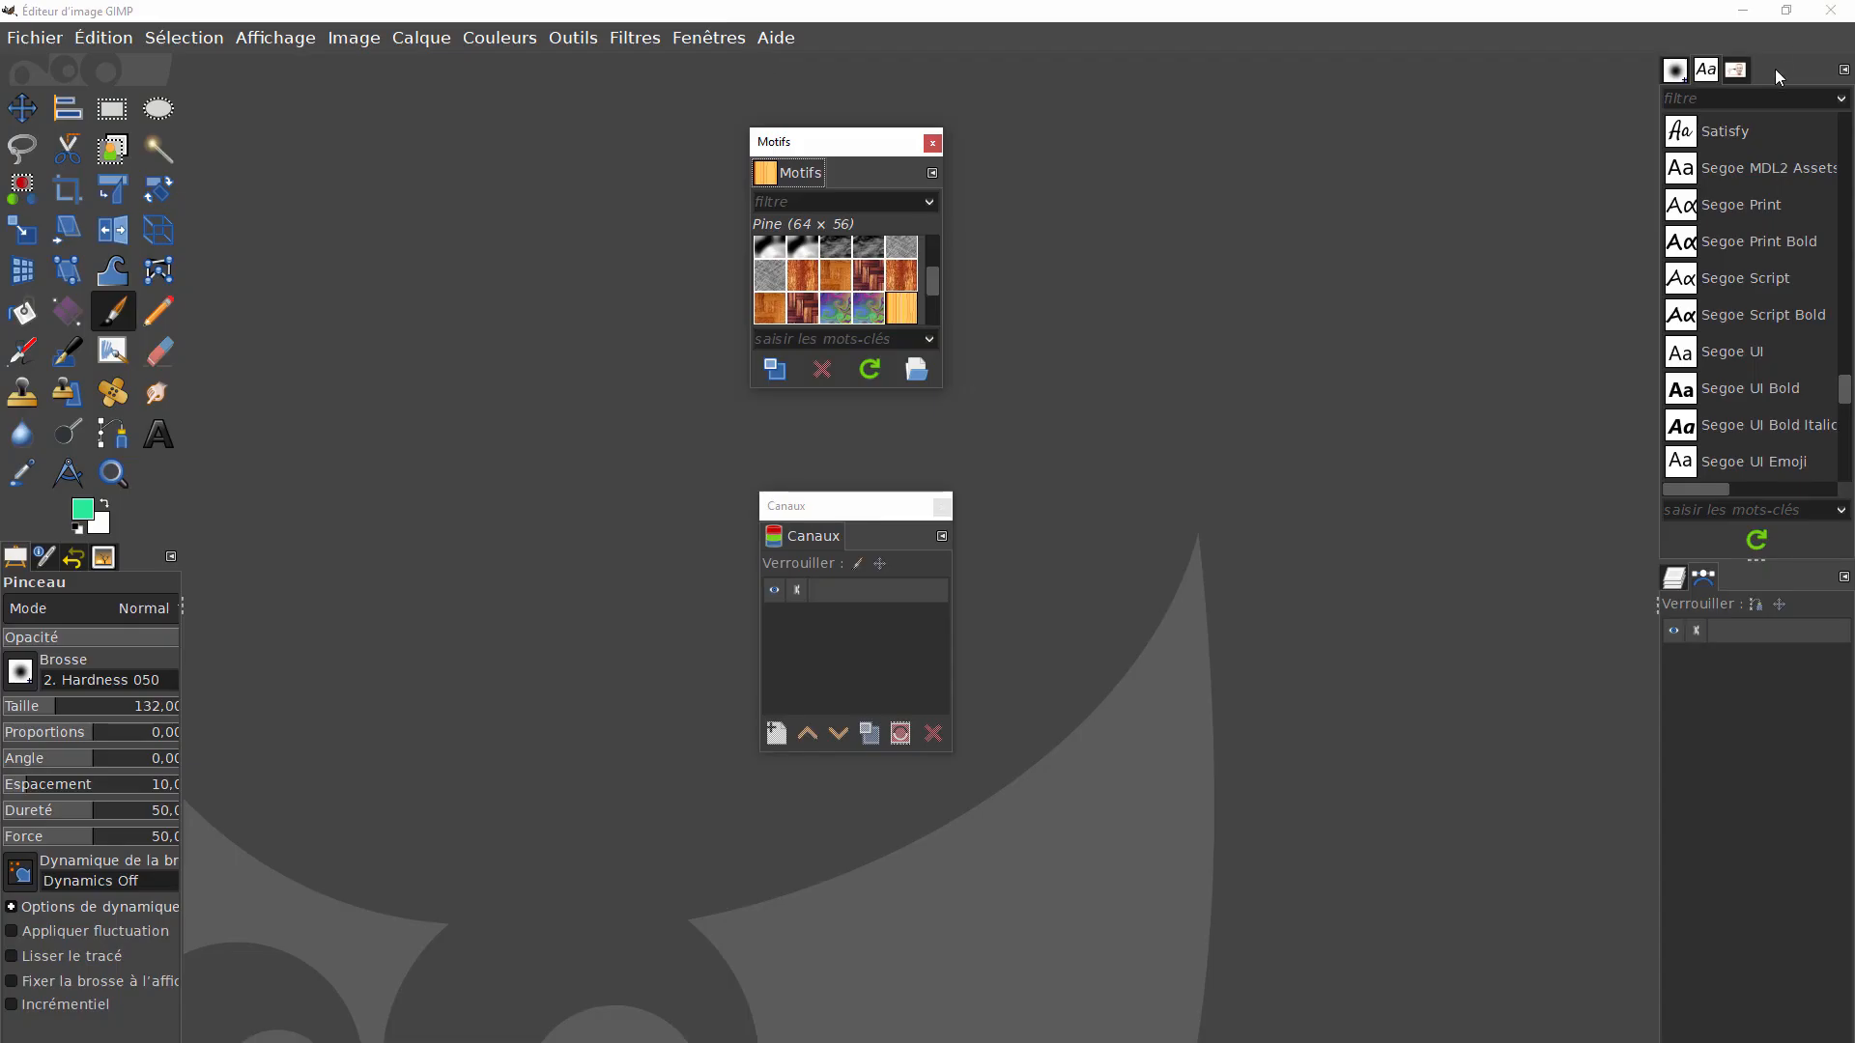
click(1741, 12)
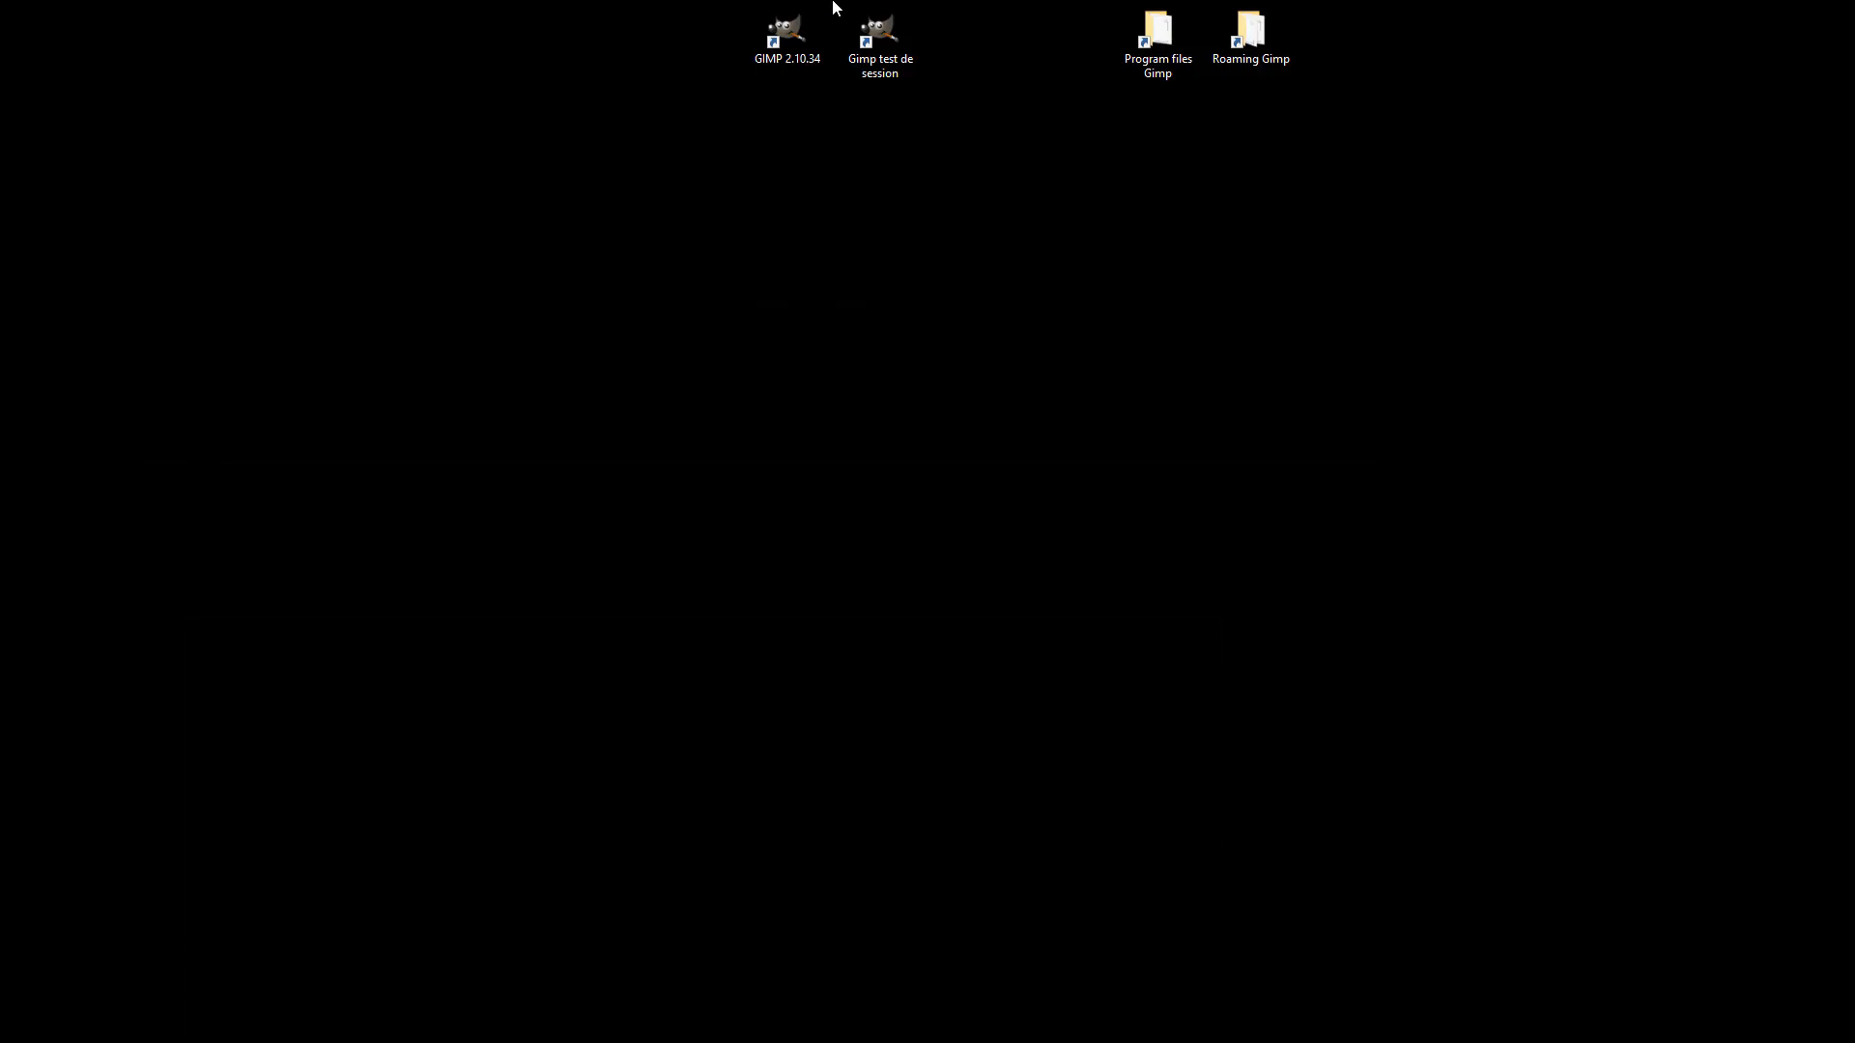
- Bring GIMP back on screen and detach the Brosses and Chemins dialogs as floating windows
drag(800, 39, 715, 43)
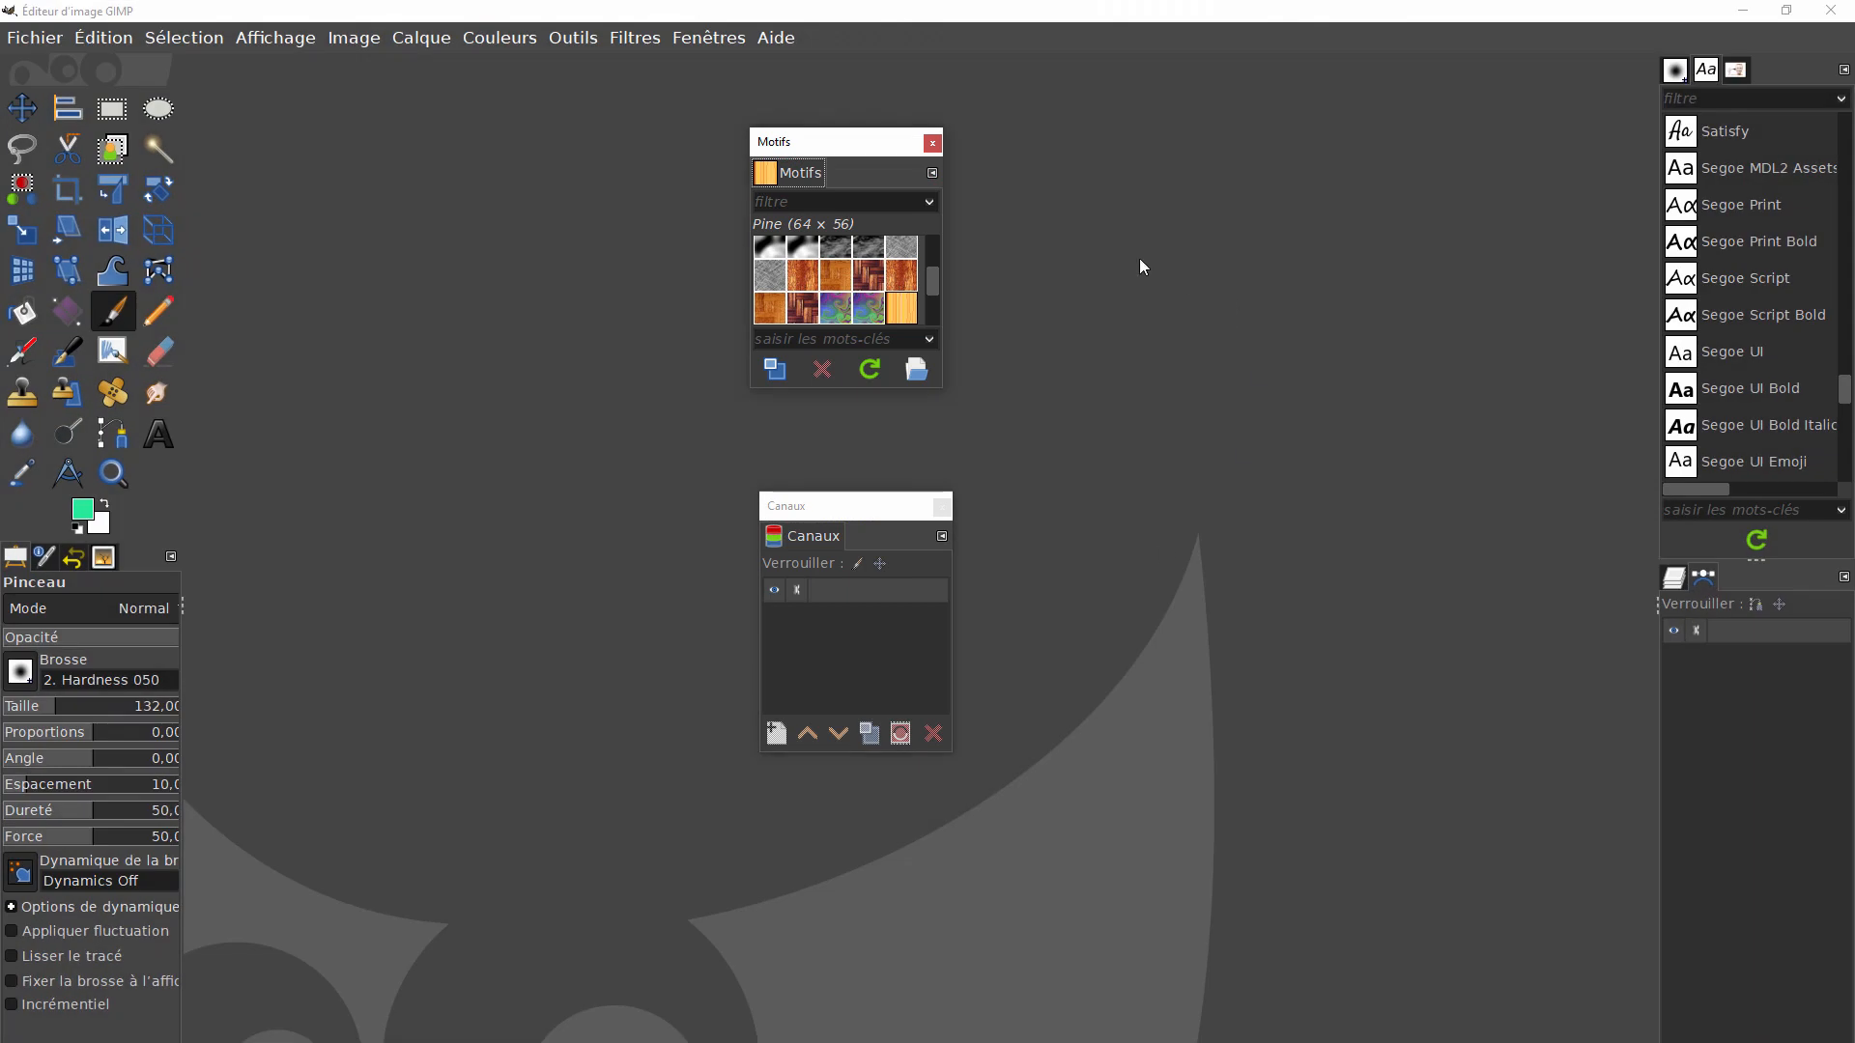
drag(1685, 82, 676, 222)
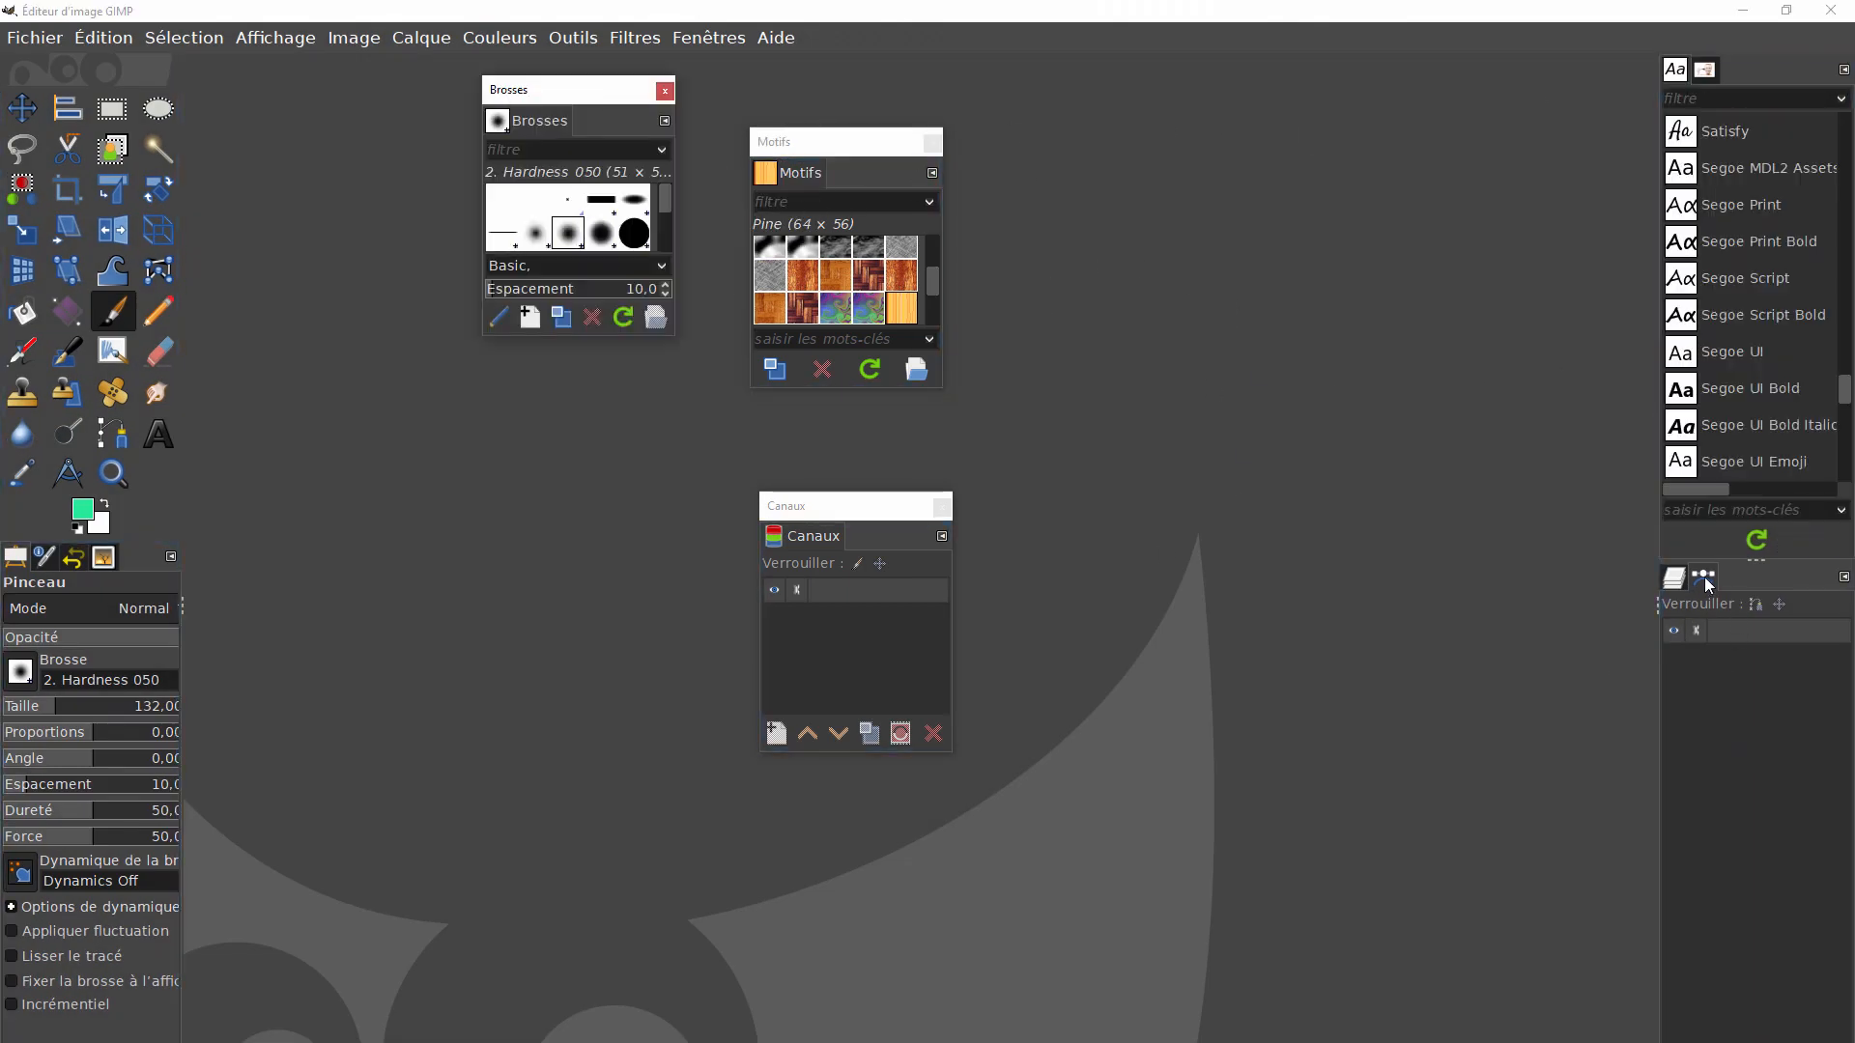
drag(1704, 577, 457, 630)
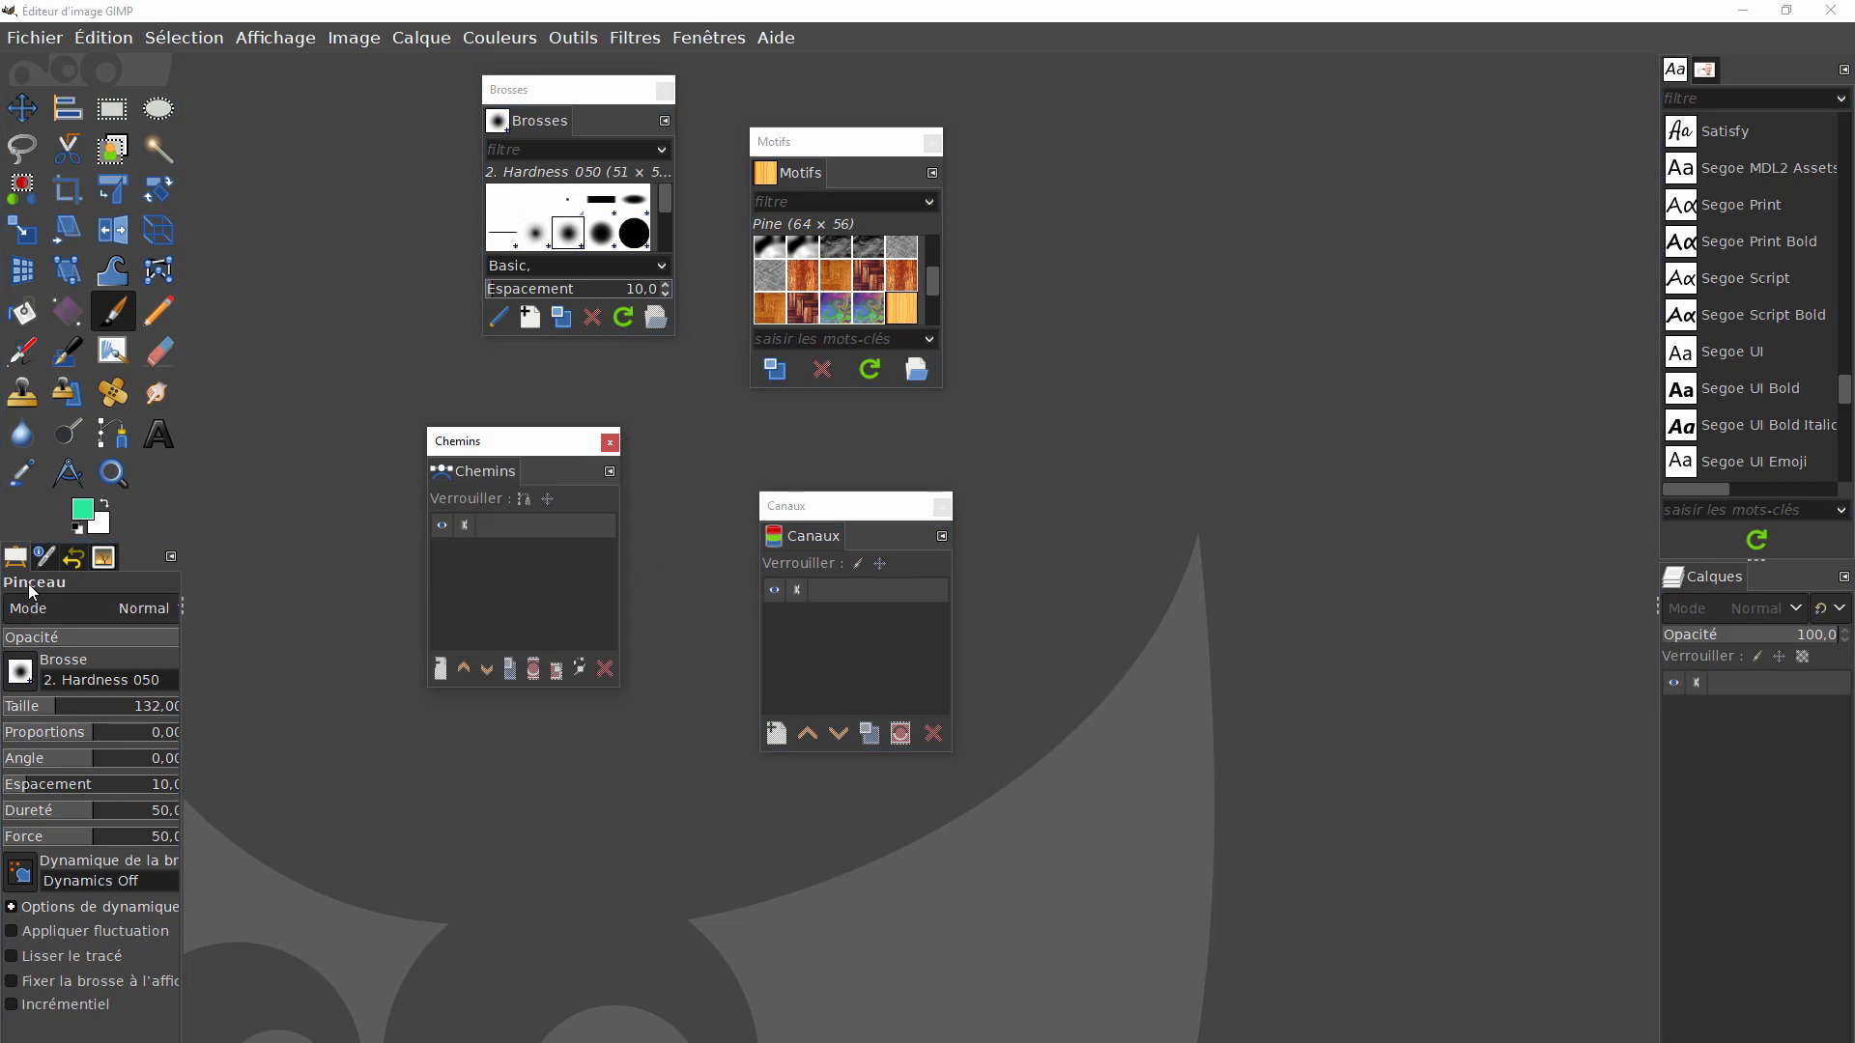
- Detach the Options de l'outil dialog as a floating window and quit GIMP to save the test session
drag(23, 559, 1215, 359)
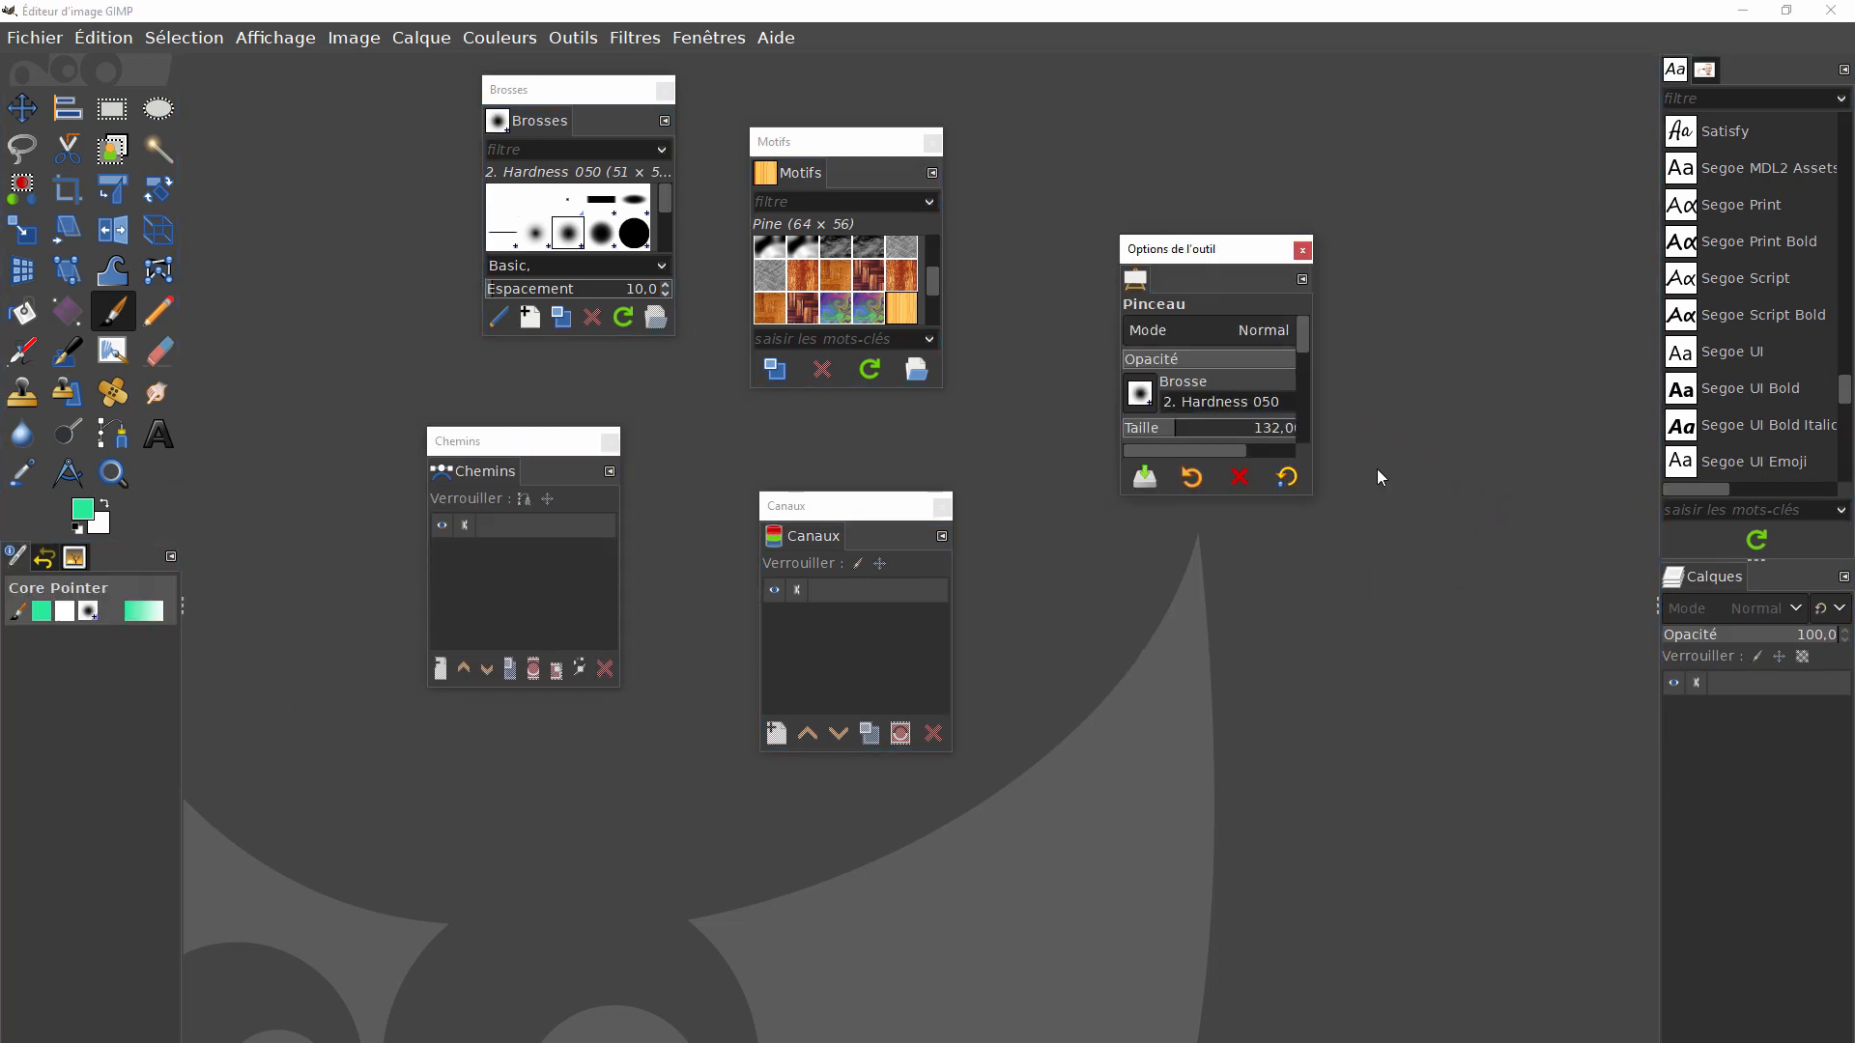
click(1832, 10)
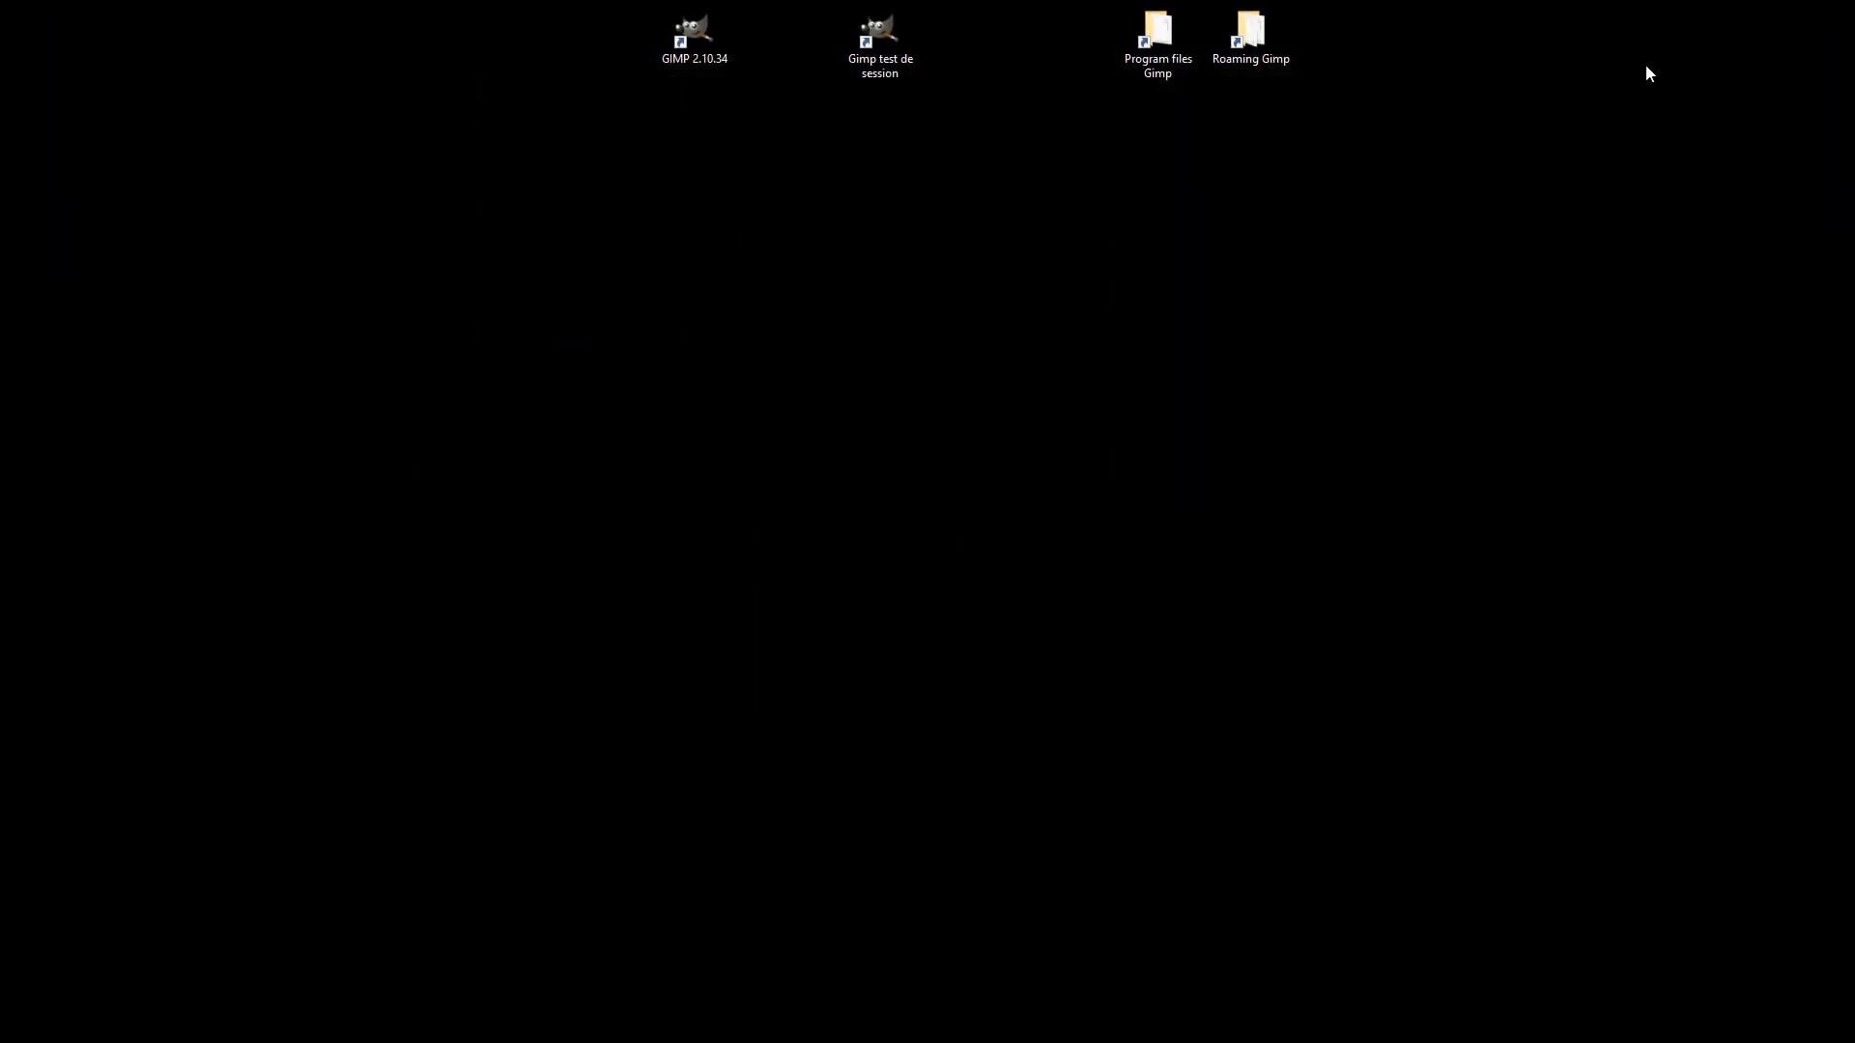
- Open GIMP from the GIMP 2.10.34 shortcut to examine the default session's layout, and quit it
click(697, 29)
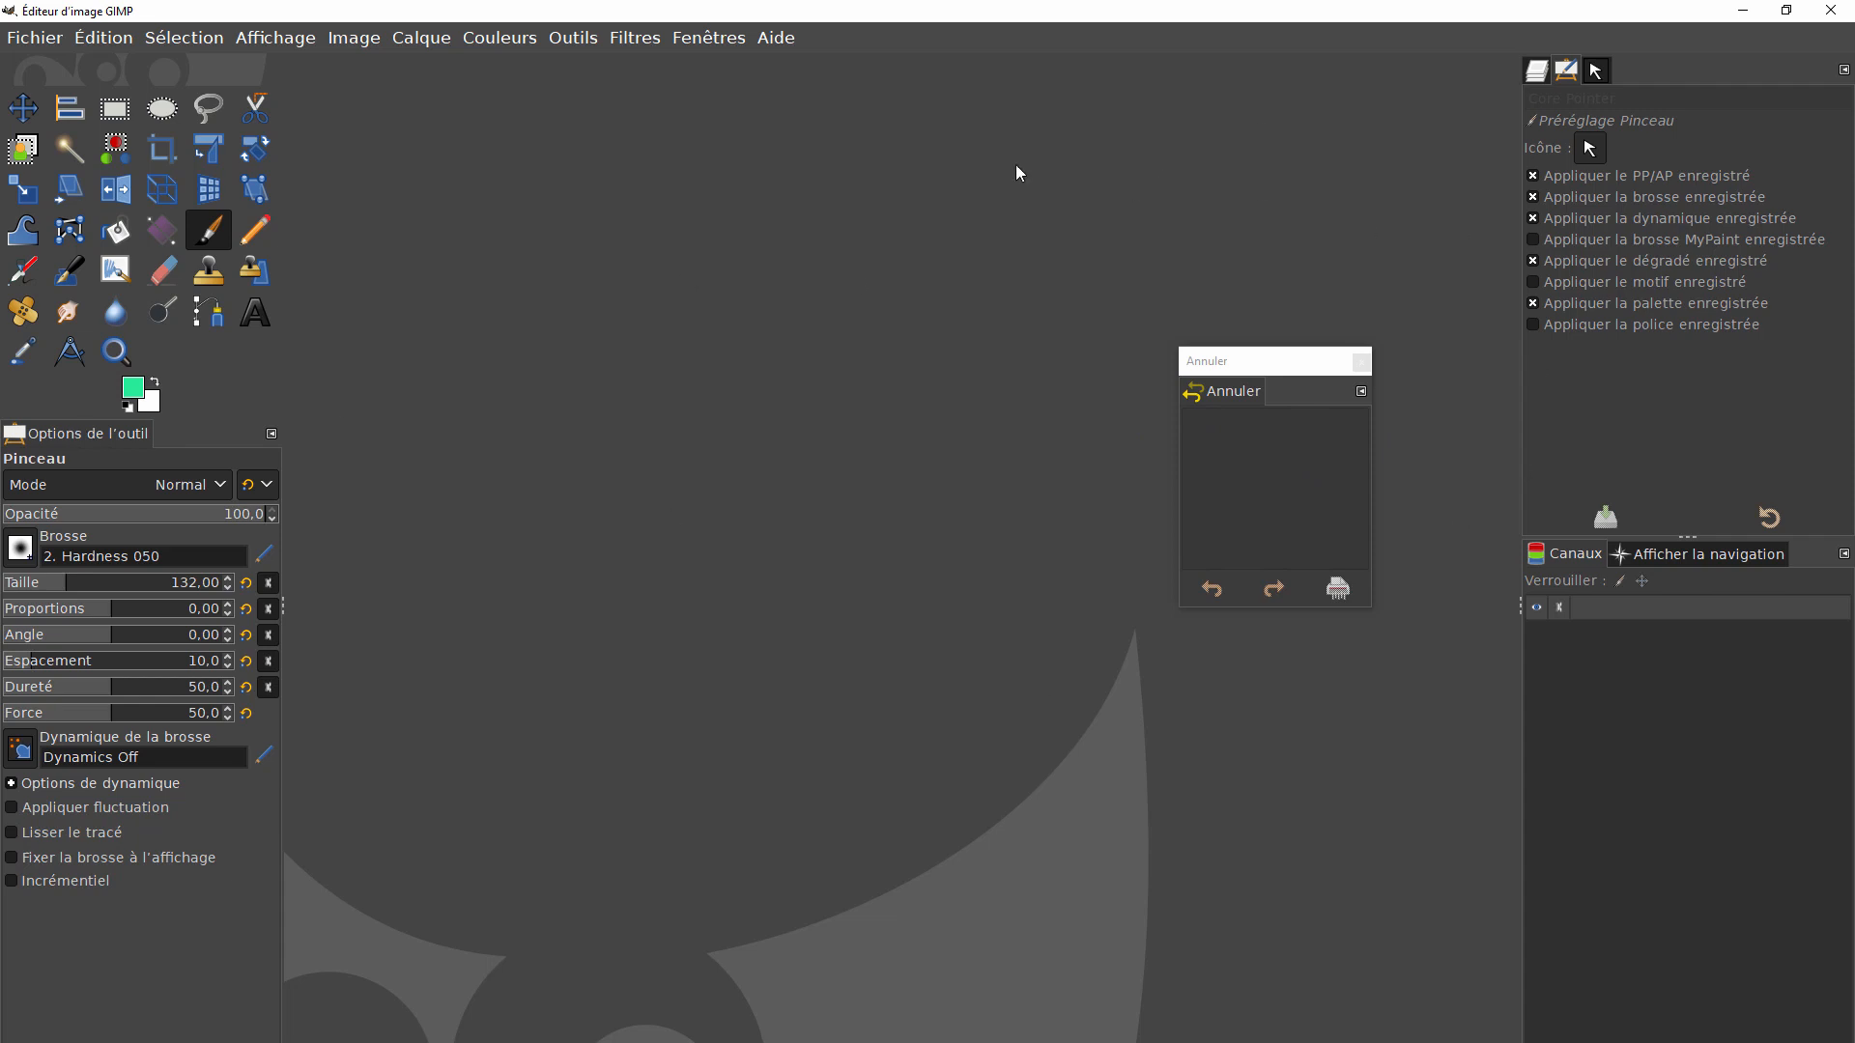
click(1831, 10)
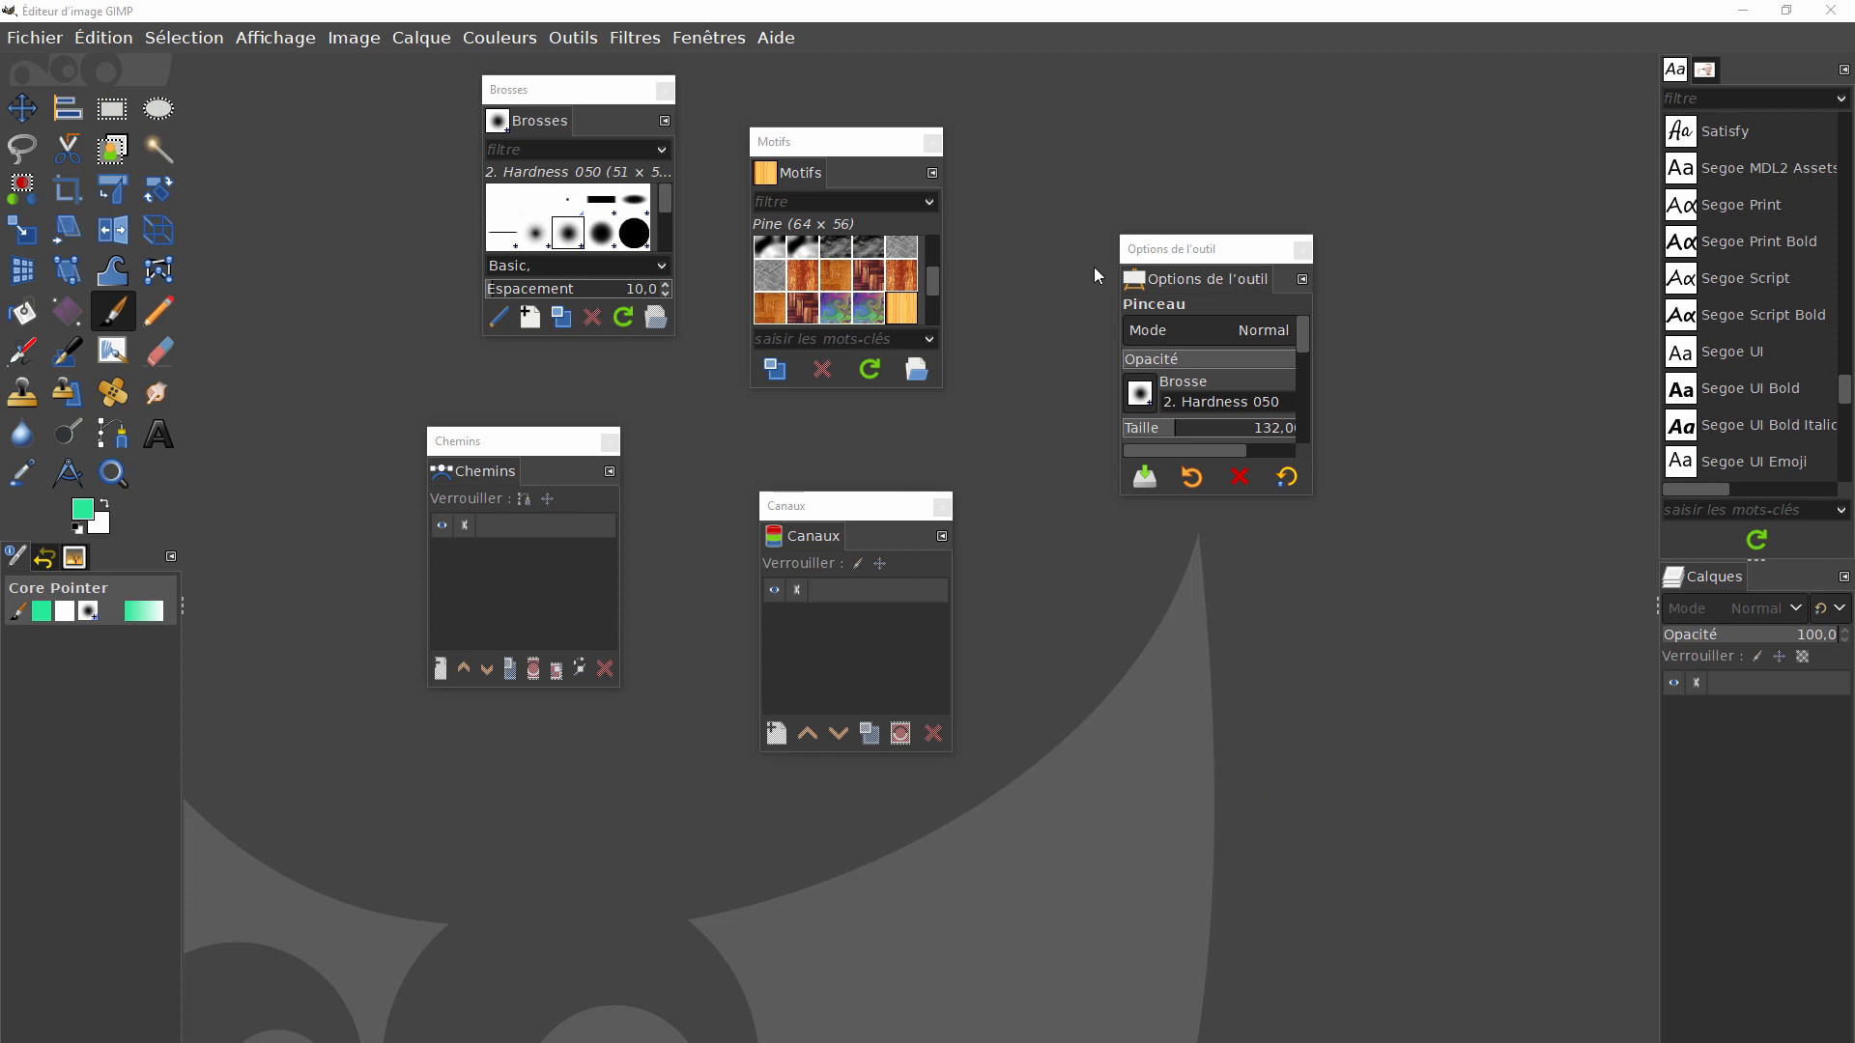
- Move the Options de l'outil dialog by its tab to a lower spot between the Canaux window and the dock
click(1186, 282)
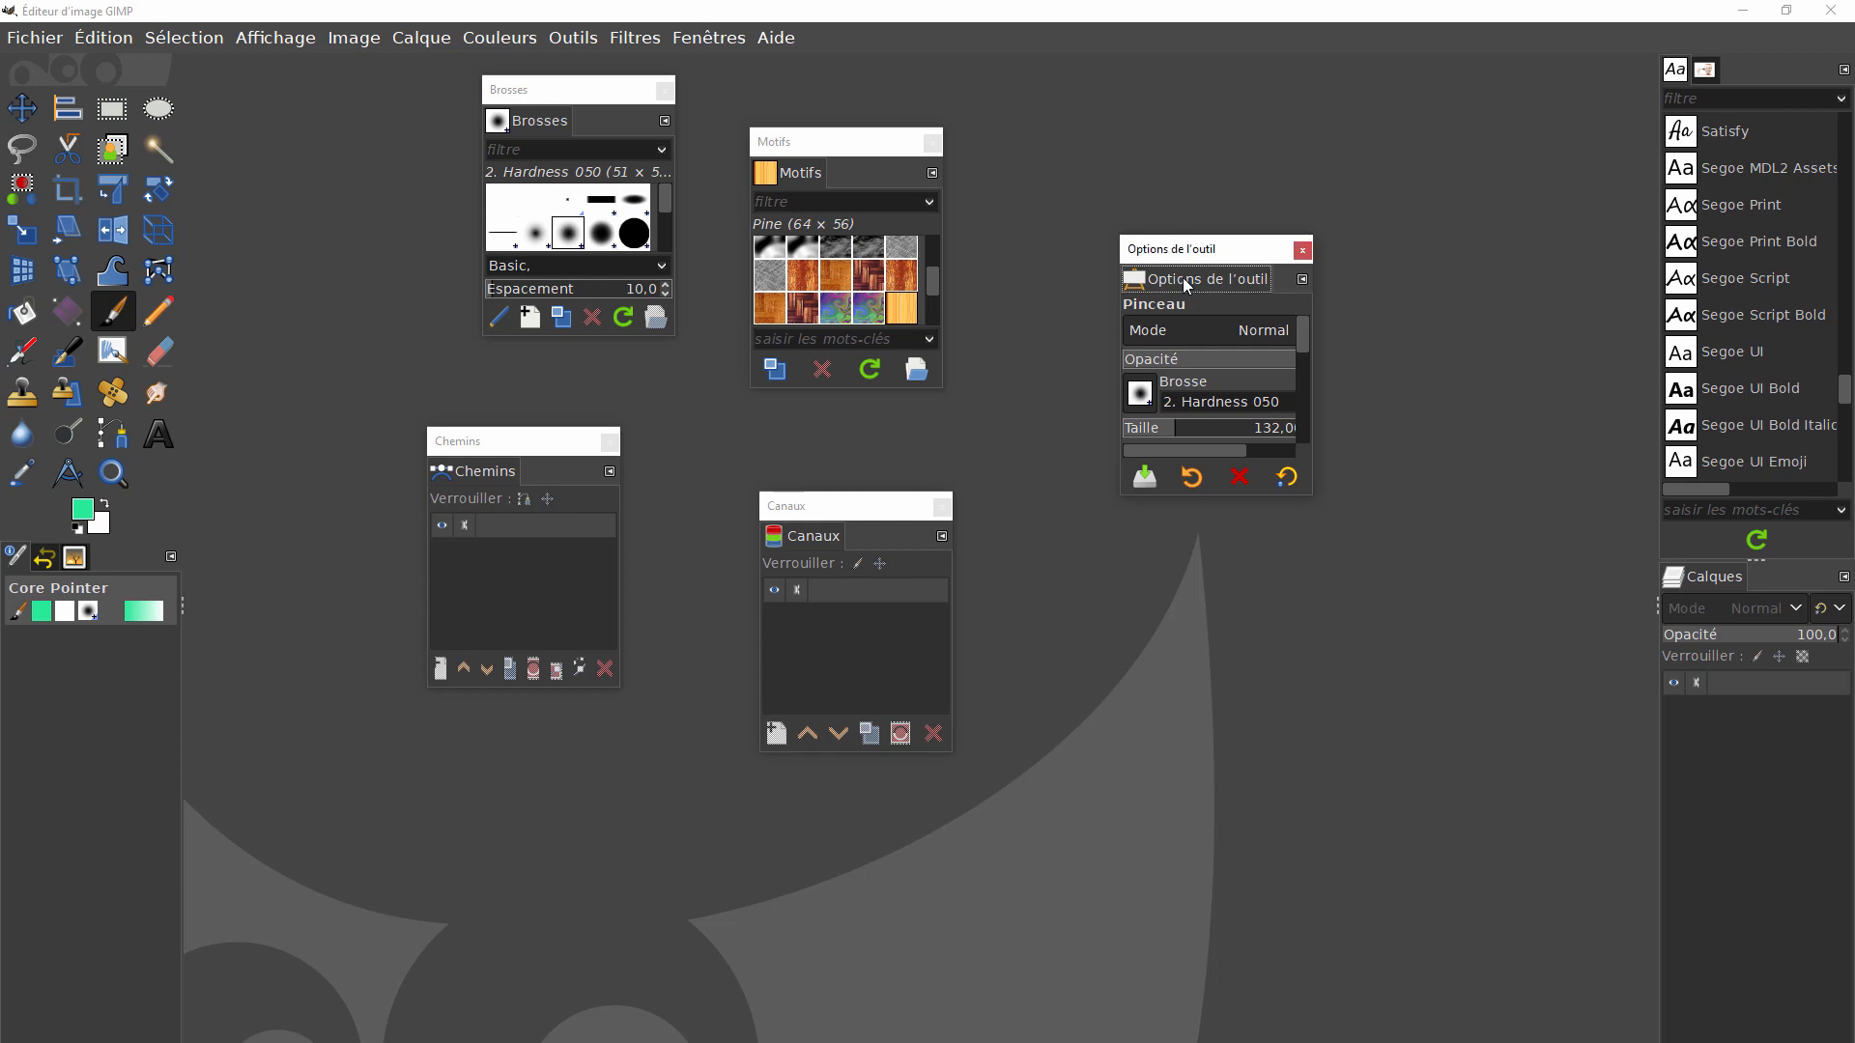
drag(1186, 282, 1275, 637)
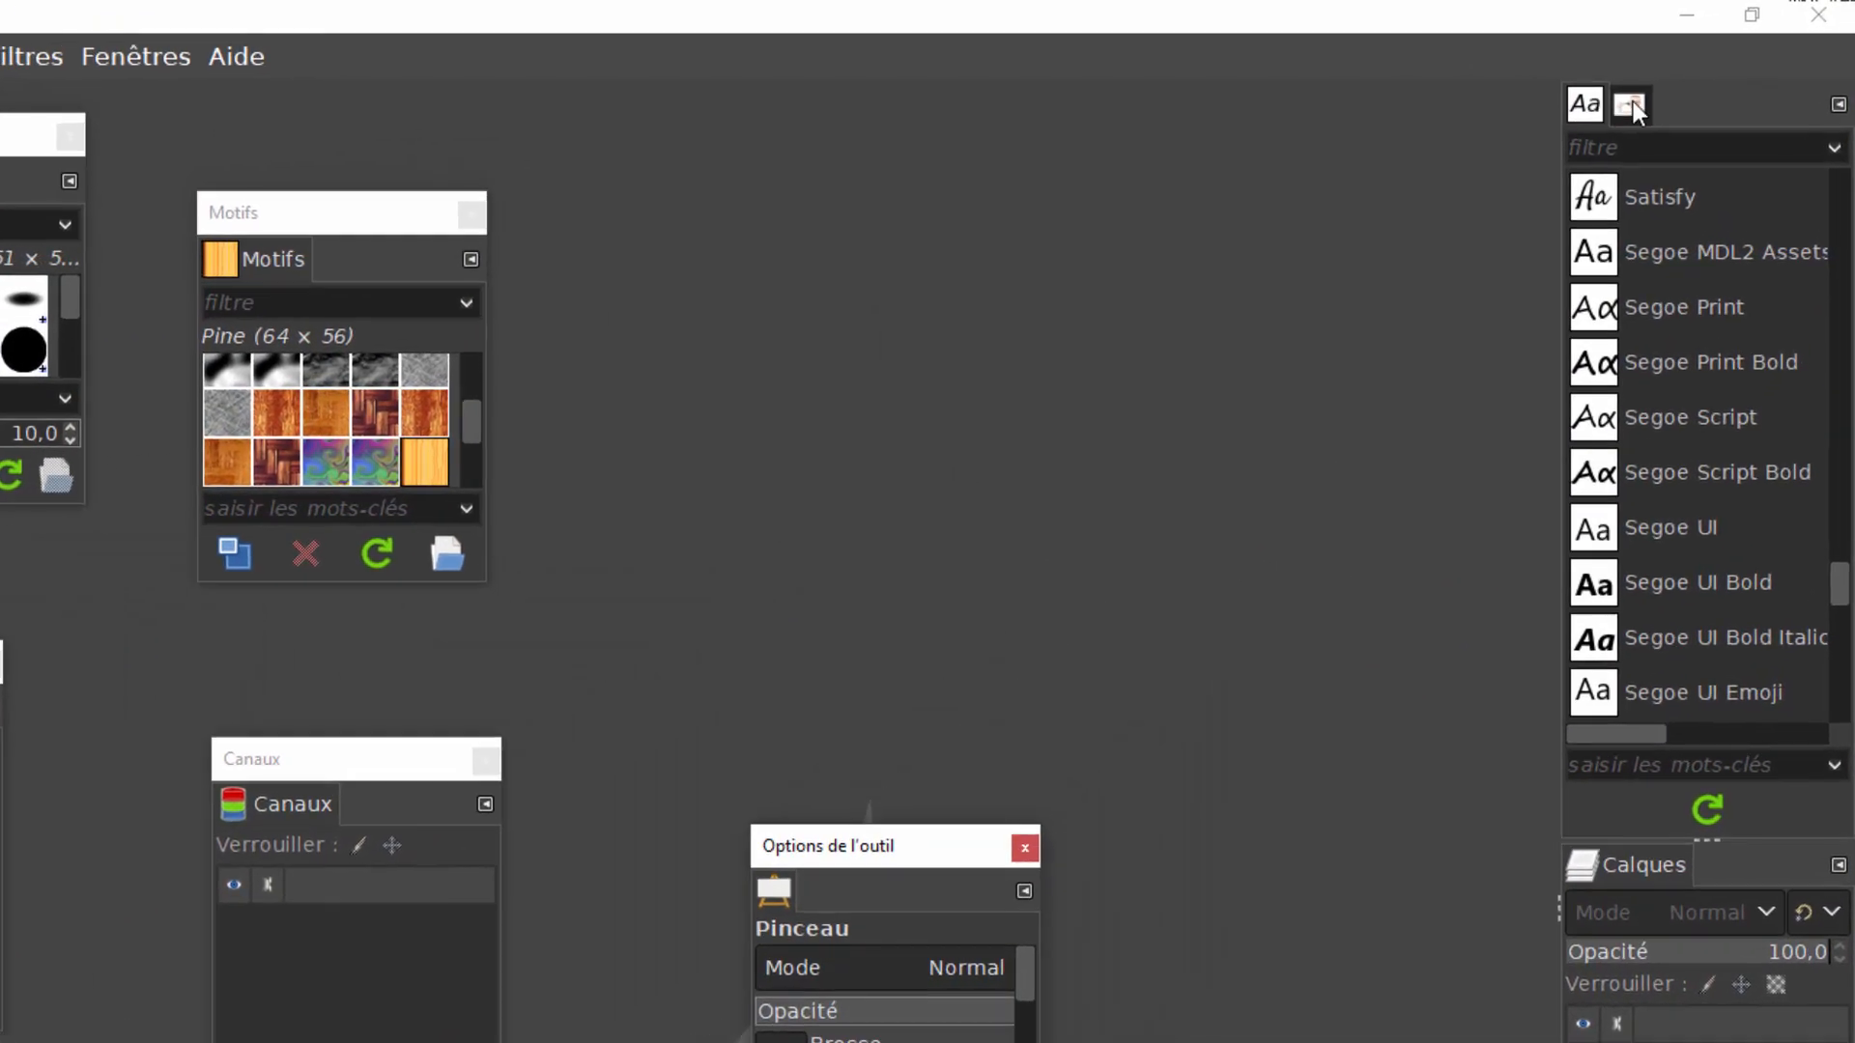
- View the Images dialog in the dock above Calques and return to the fonts dialog
click(1662, 89)
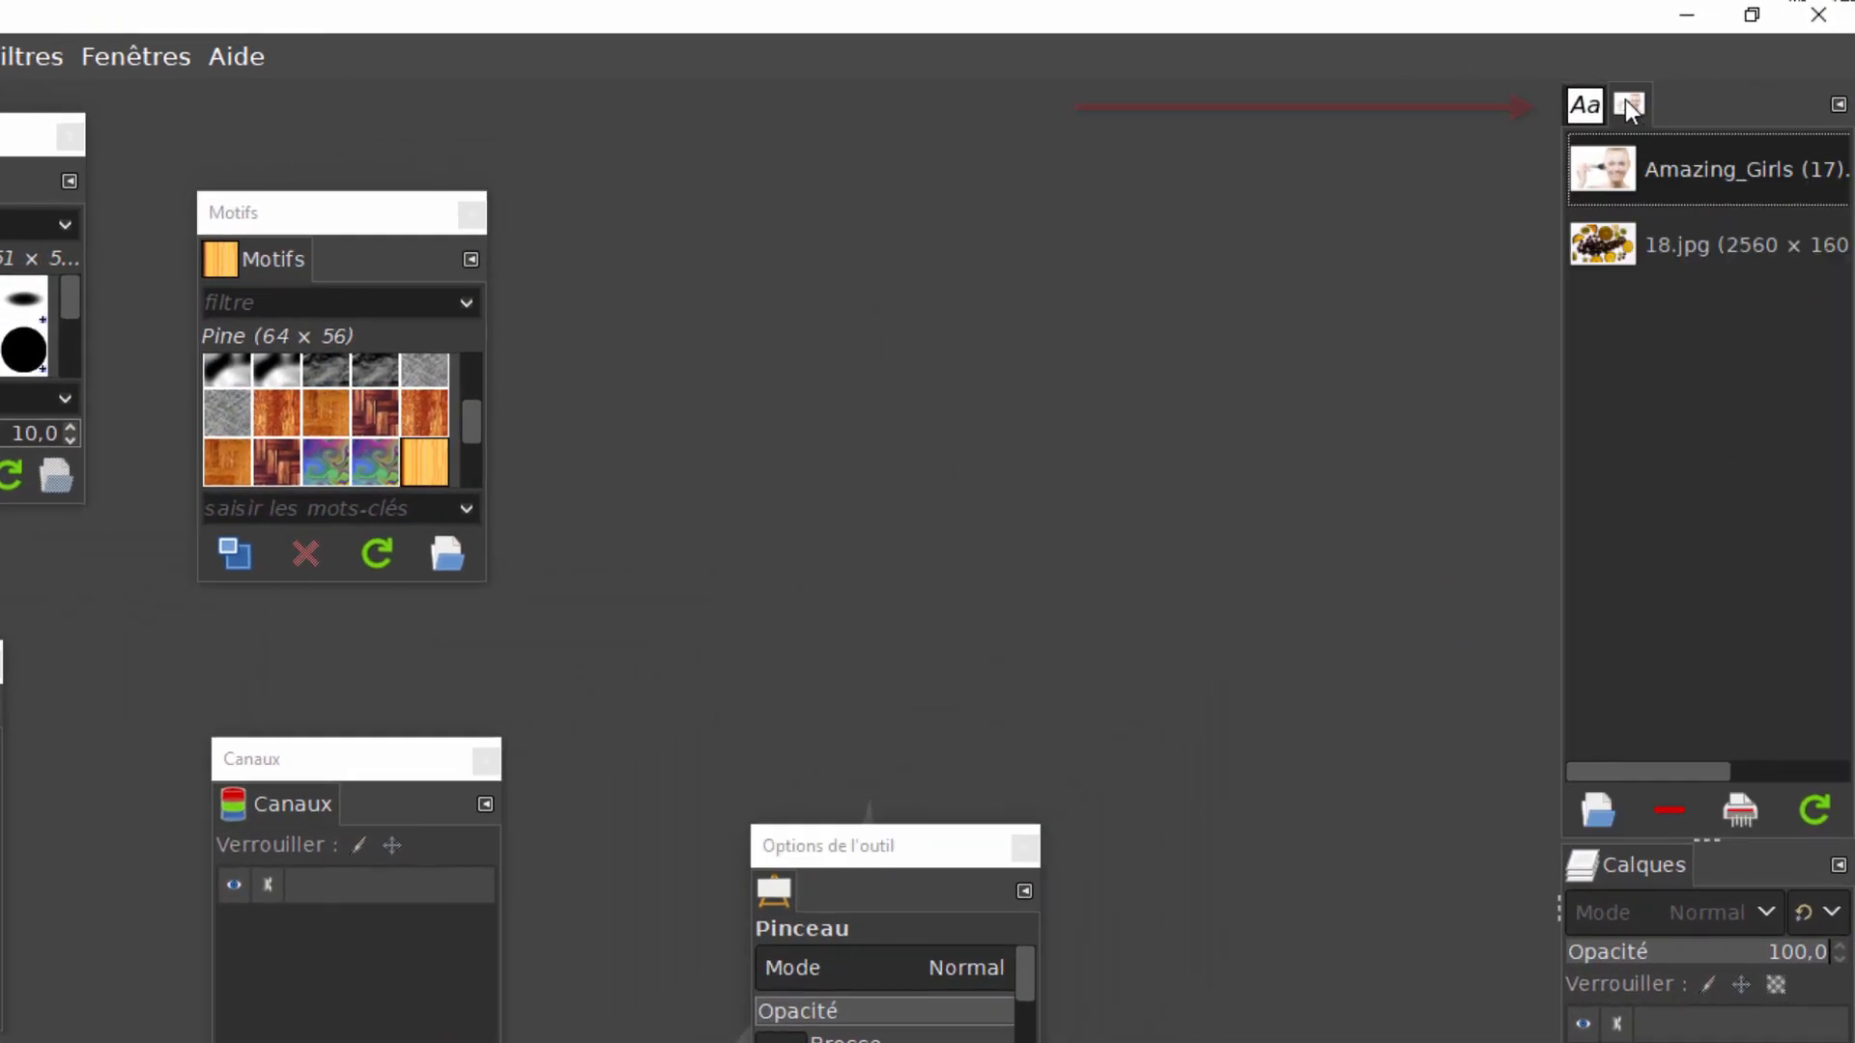
click(1626, 88)
click(1629, 104)
click(1584, 103)
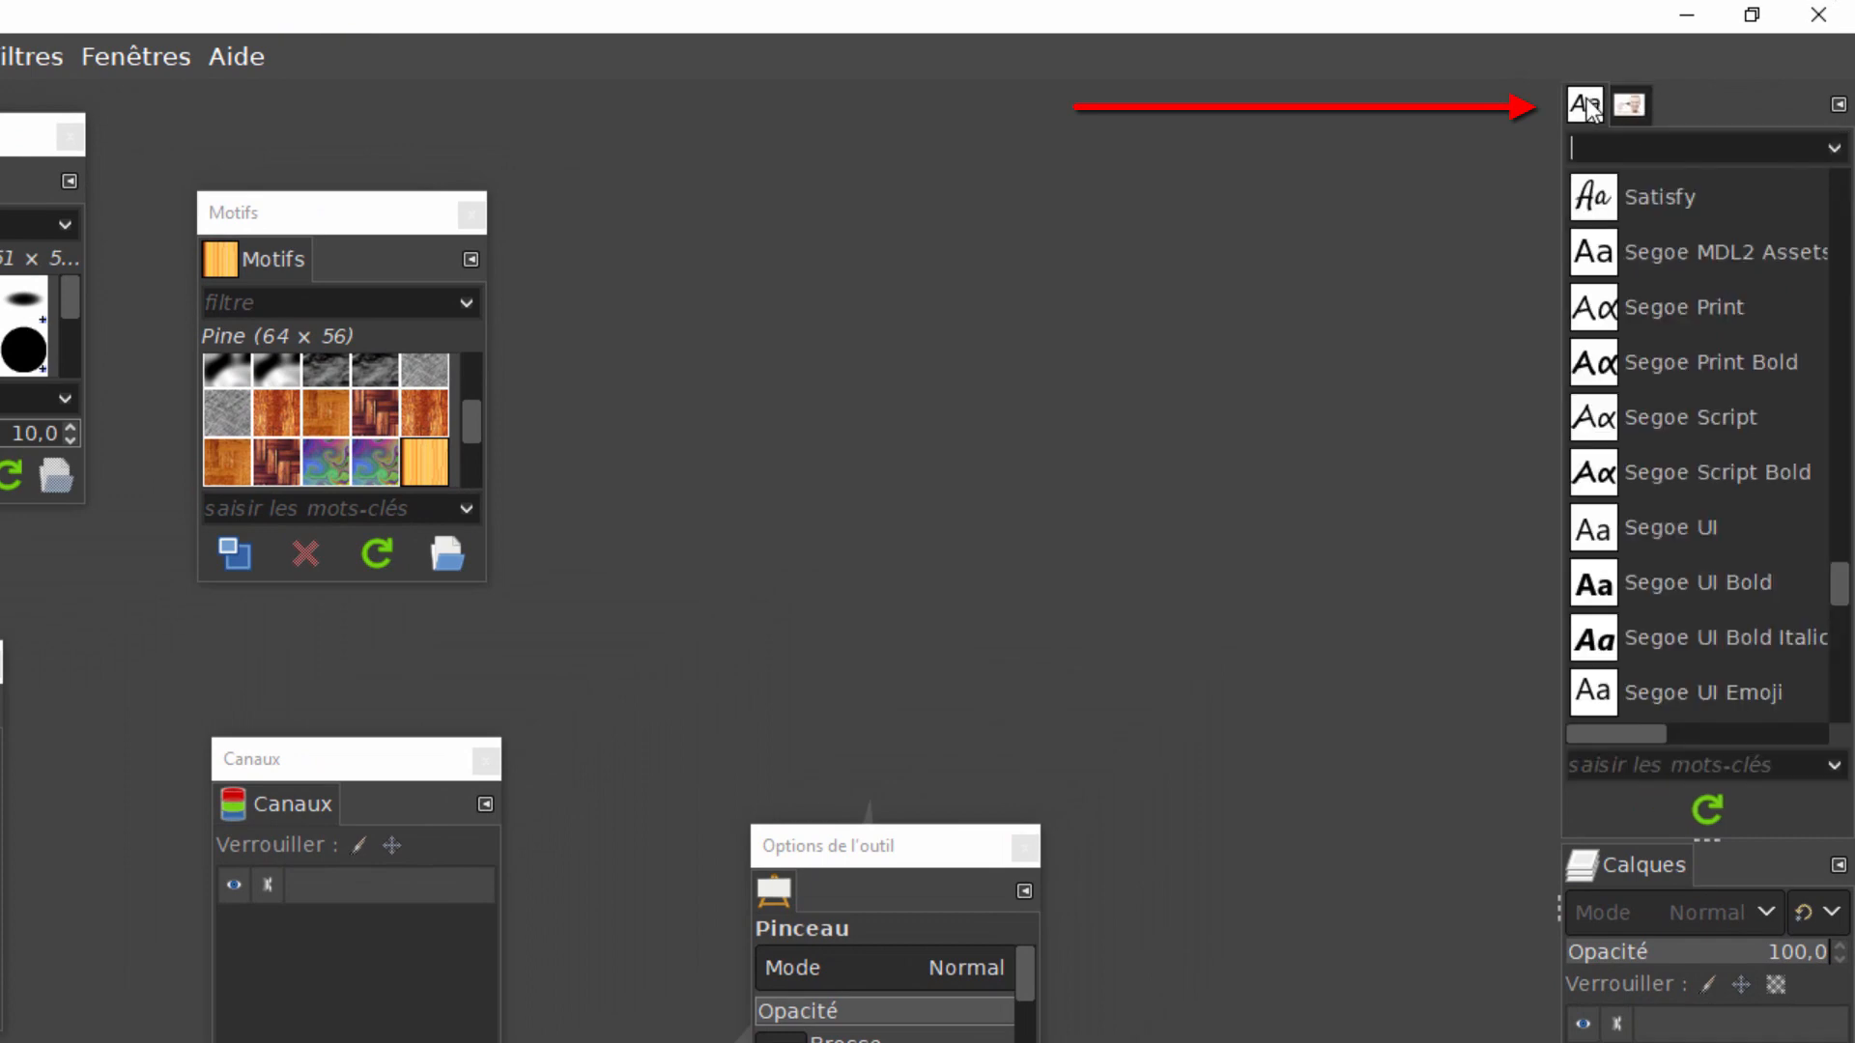
- Try to dock the Options de l'outil dialog by its tab next to the Calques dialog
click(772, 890)
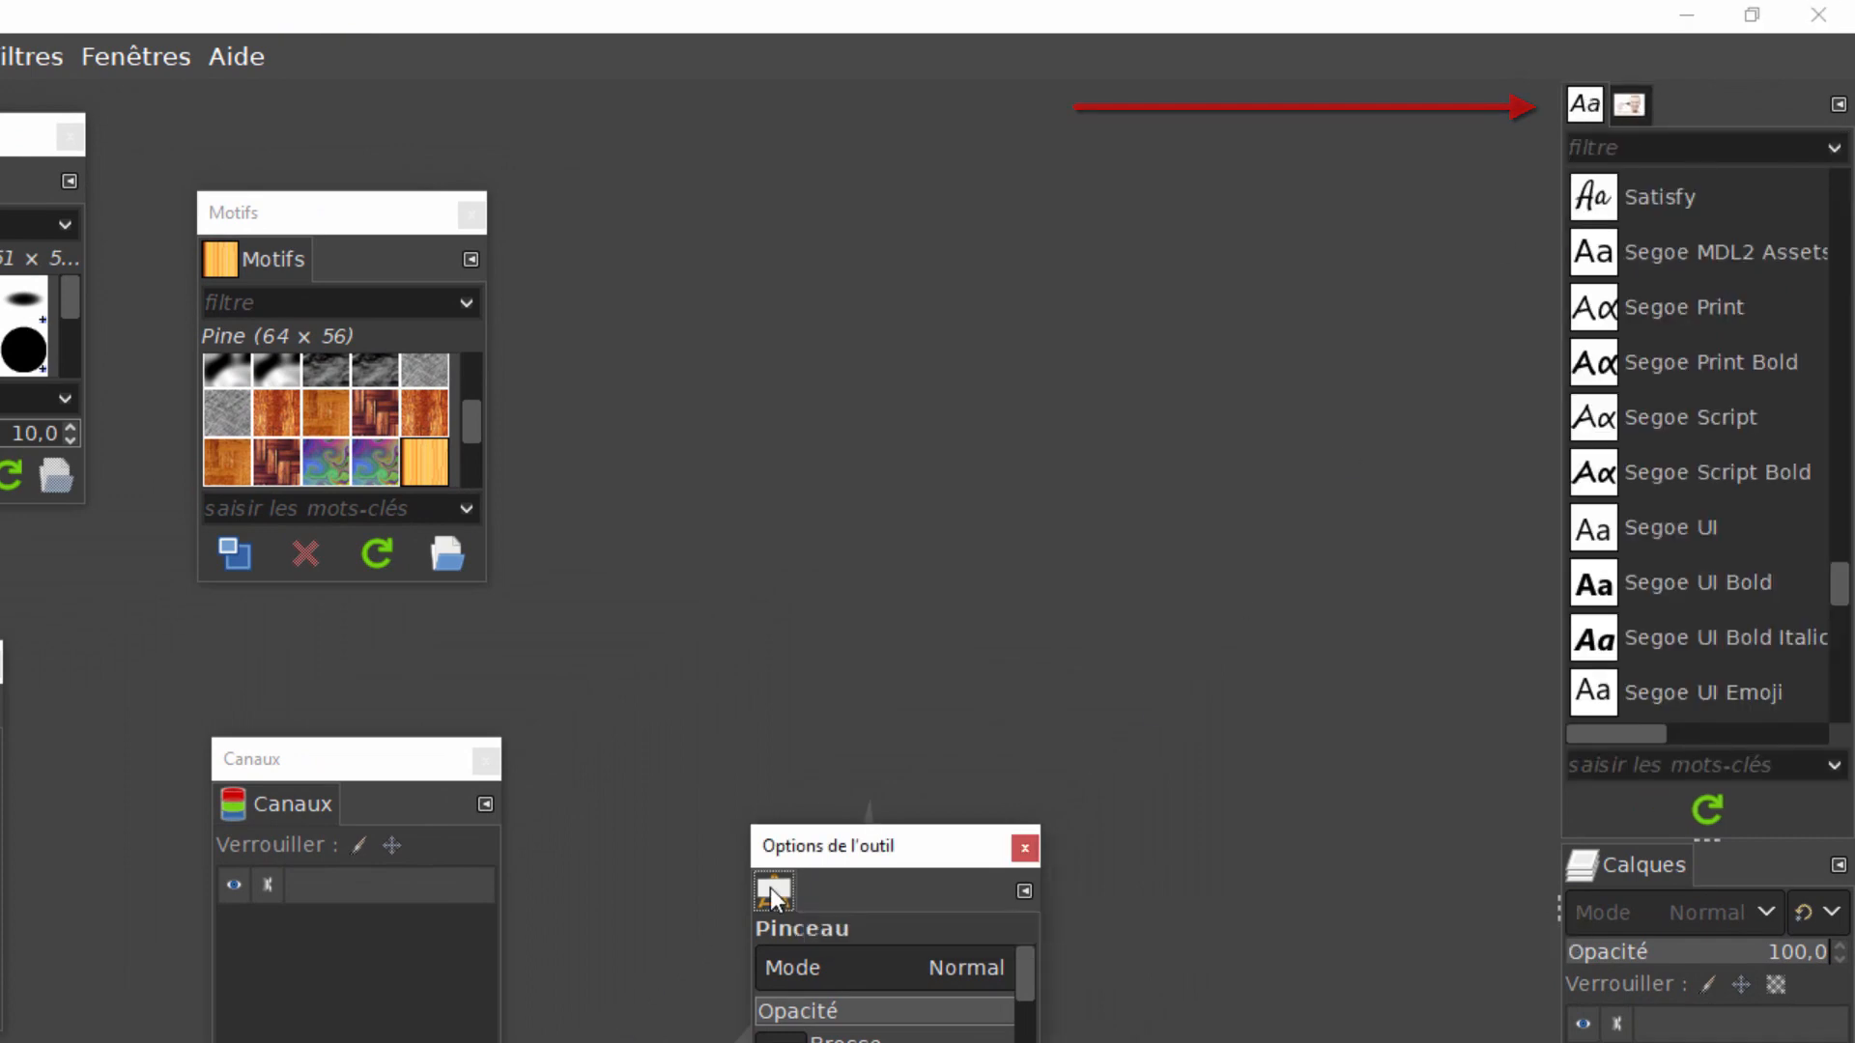
drag(769, 889, 1654, 879)
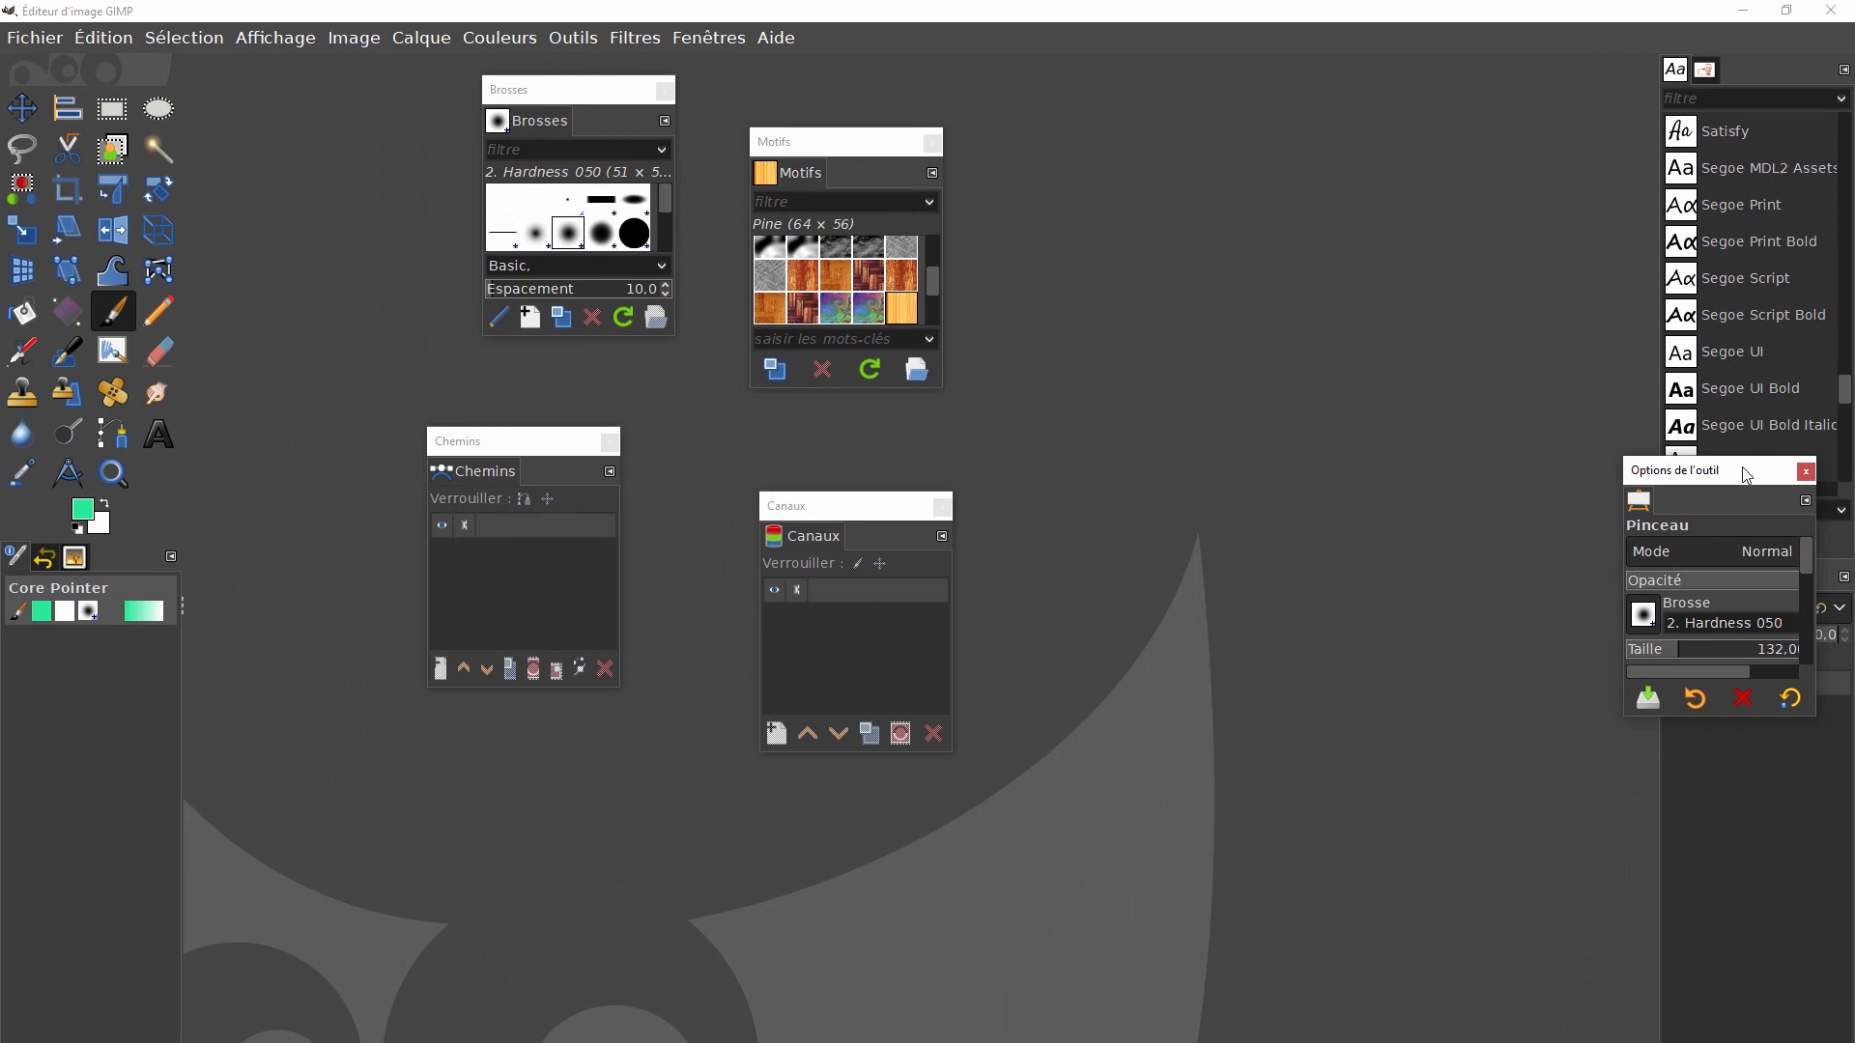
- Place the floating Options de l'outil window to the right of Motifs and the Canaux window beneath it
drag(1766, 538, 1459, 508)
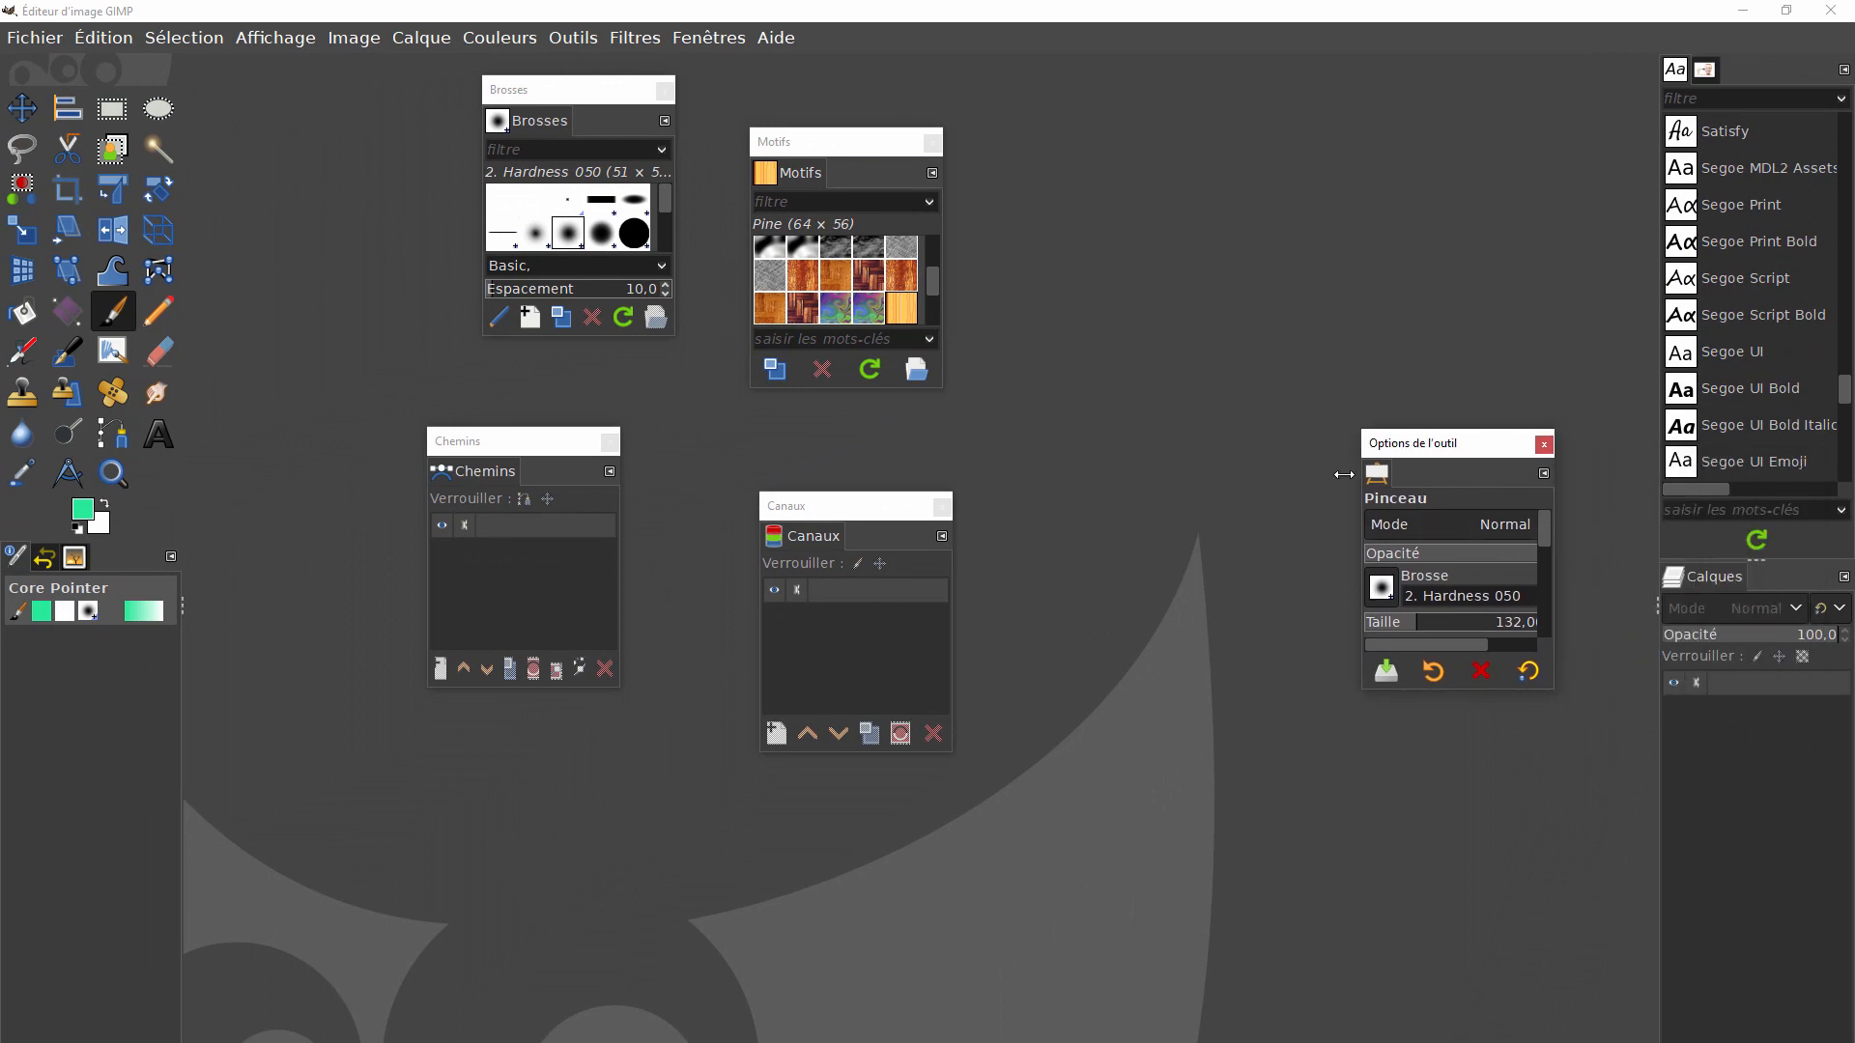
drag(1449, 440, 1281, 244)
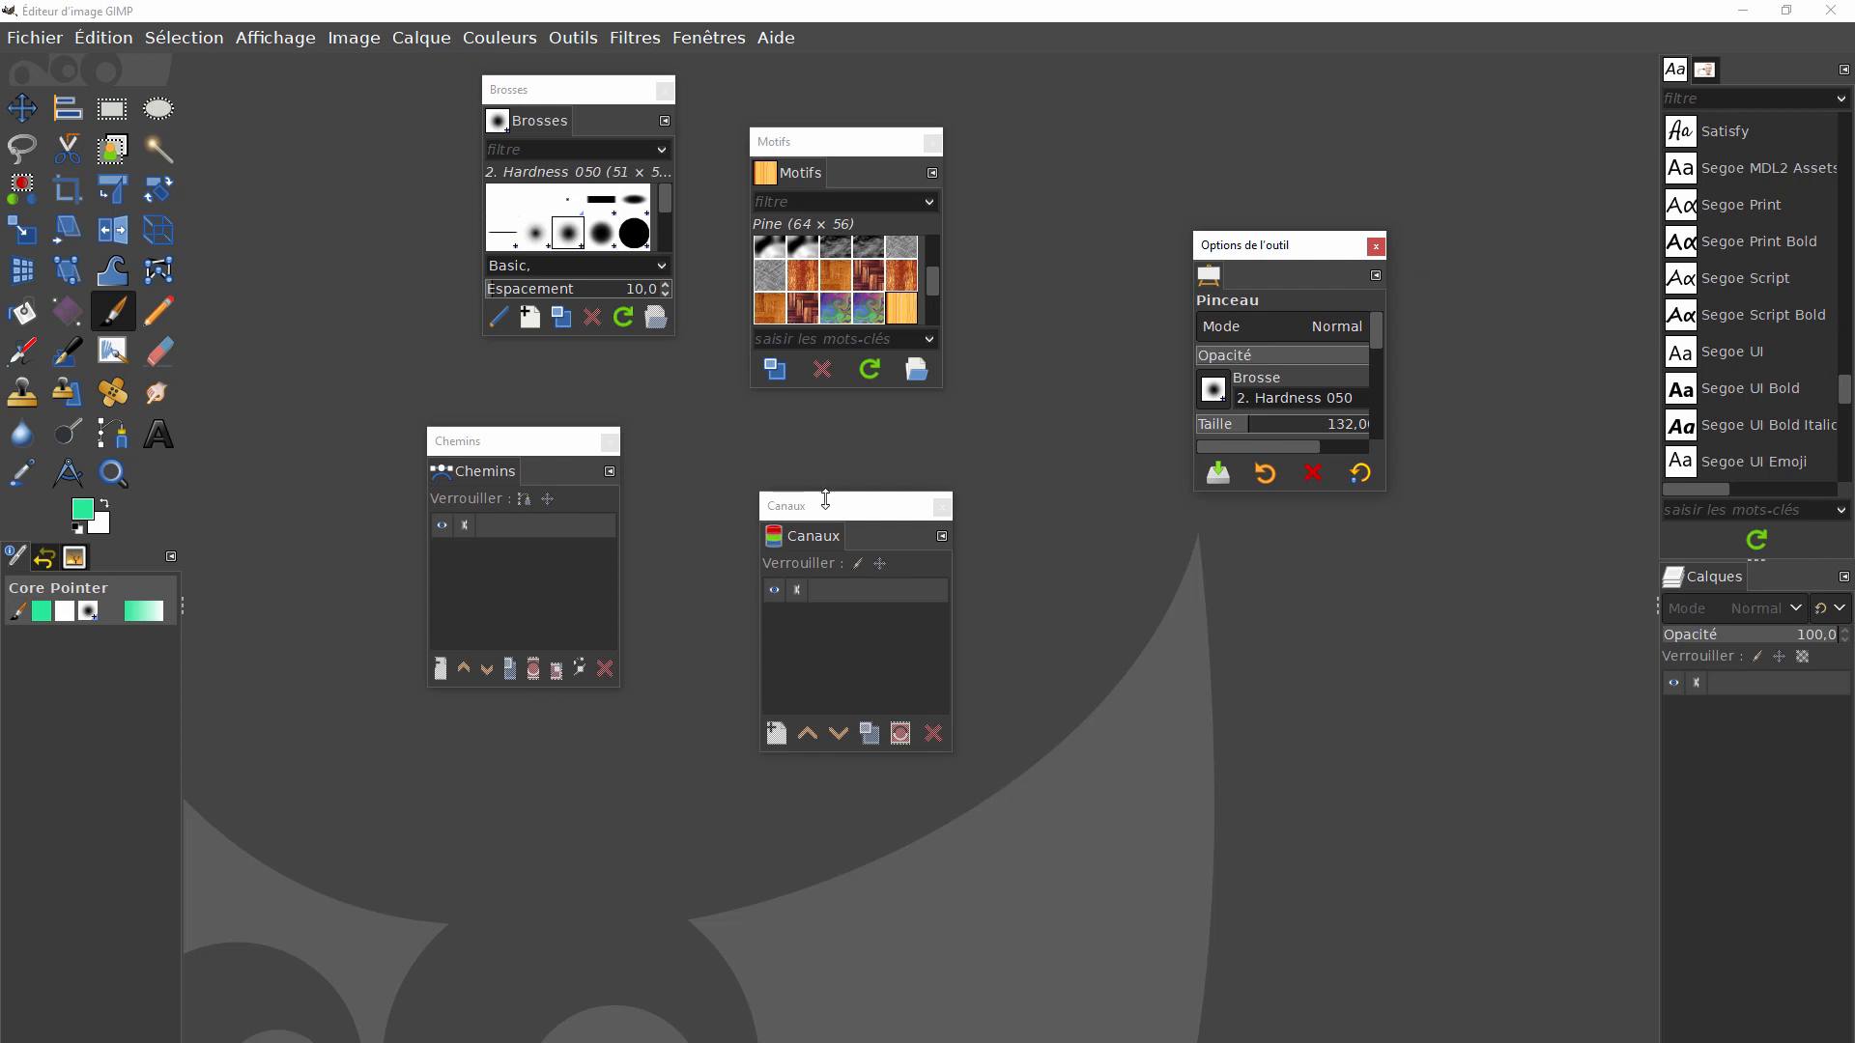
drag(865, 509, 1322, 551)
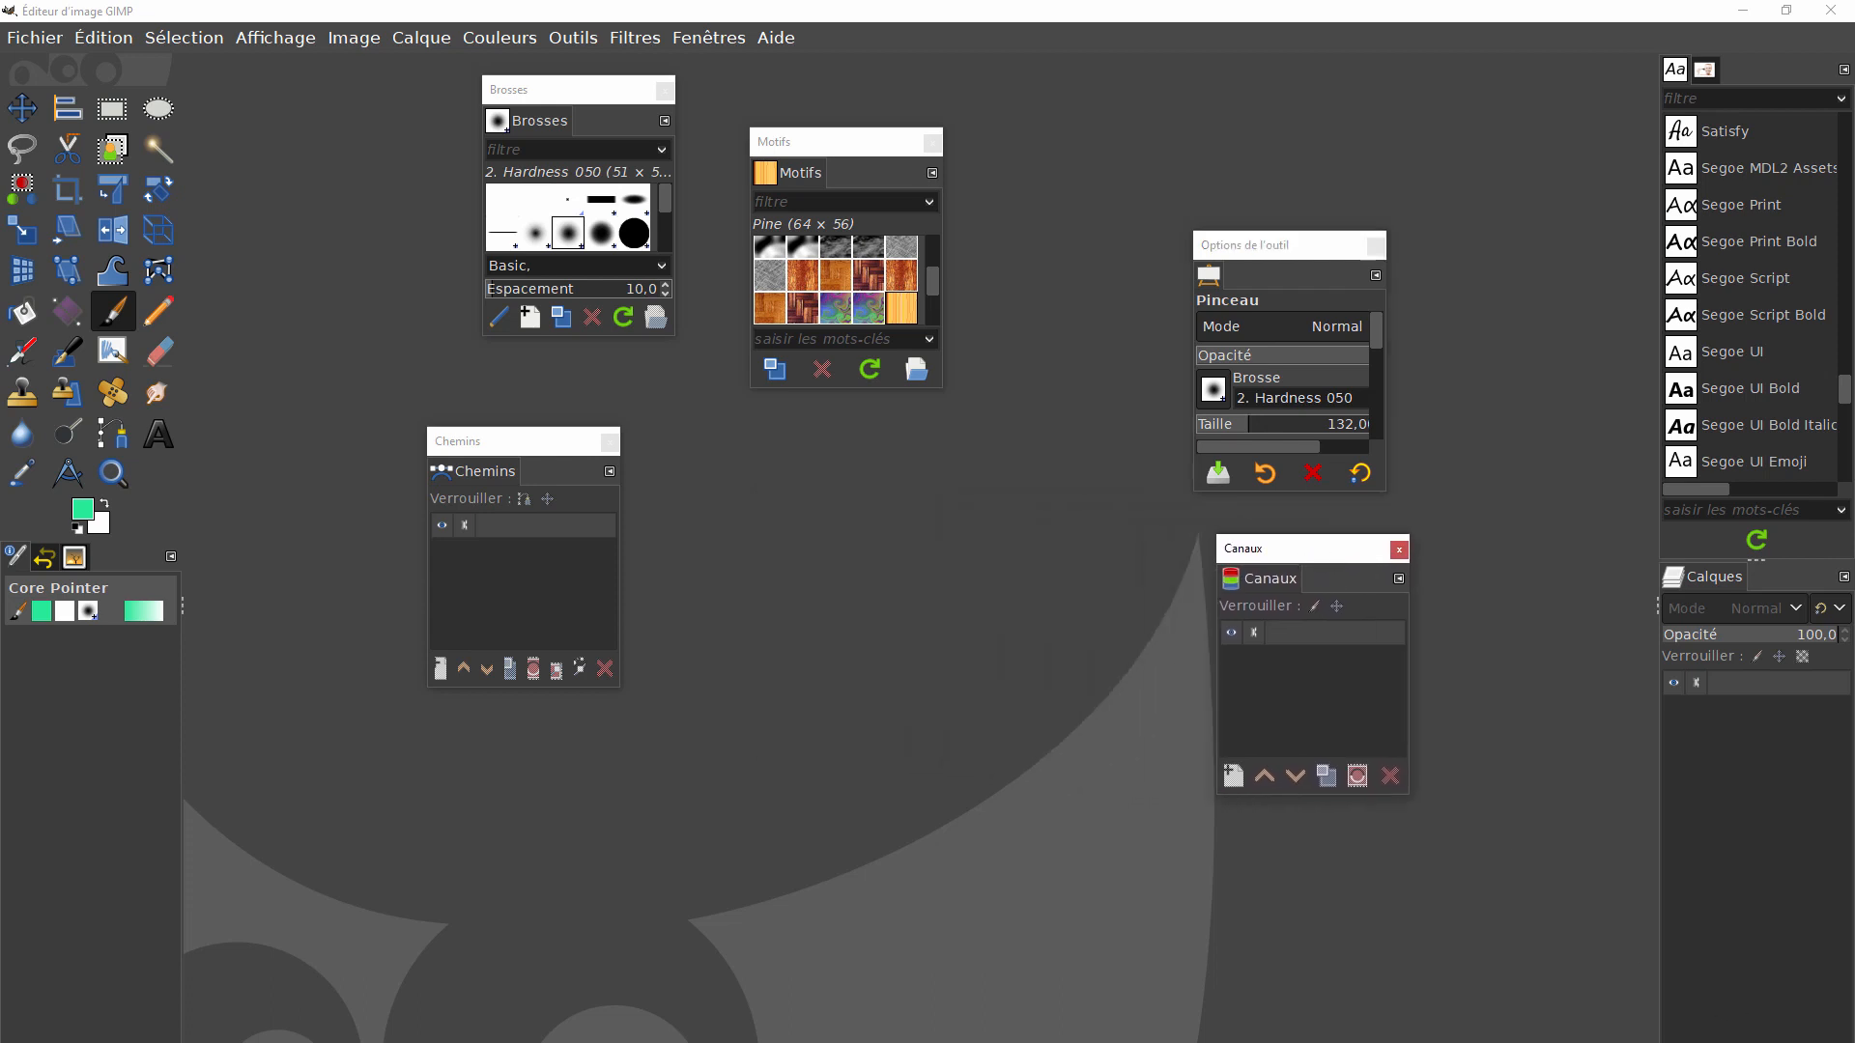